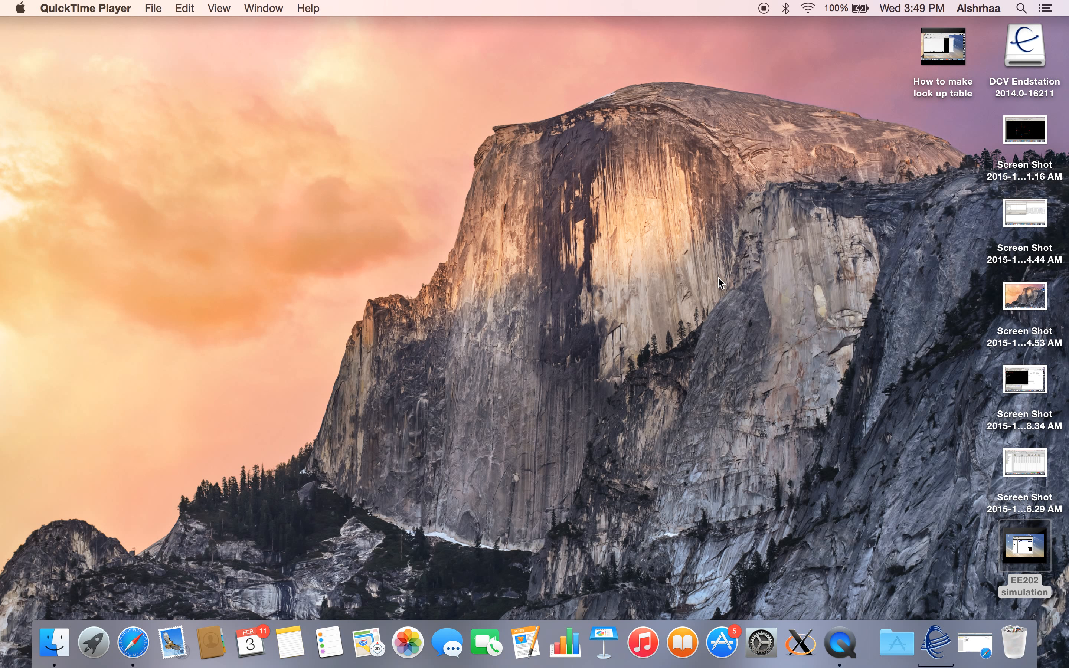
# - Open the NICE EnginFrame favorite in a new Safari tab and reconnect to the existing Synopys session with the downloaded session file
pyautogui.click(138, 648)
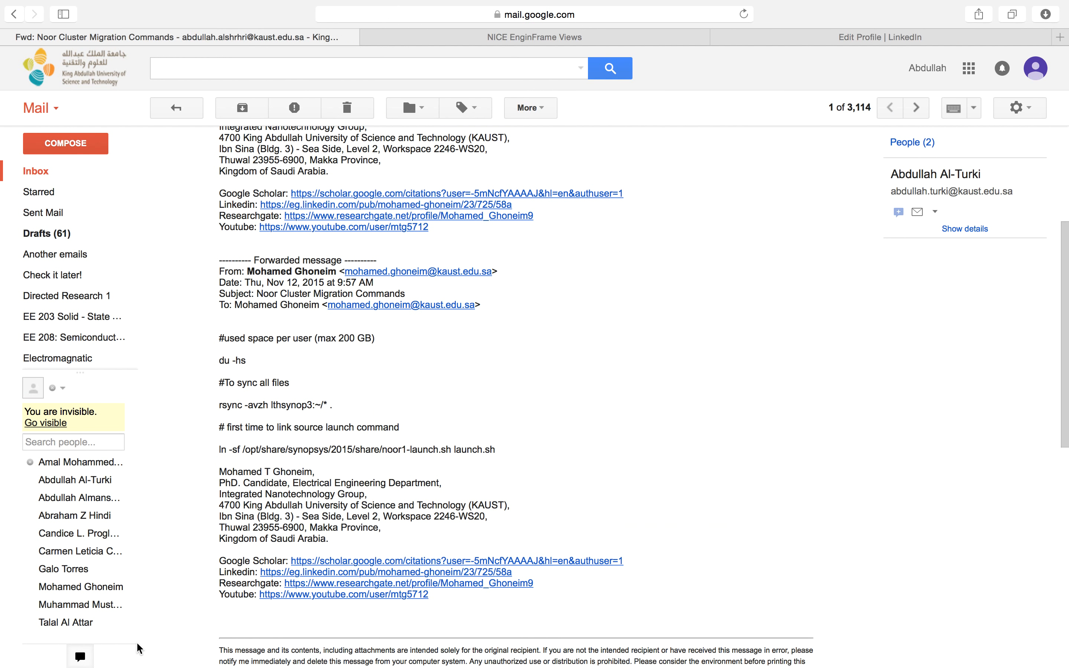
pyautogui.click(1060, 38)
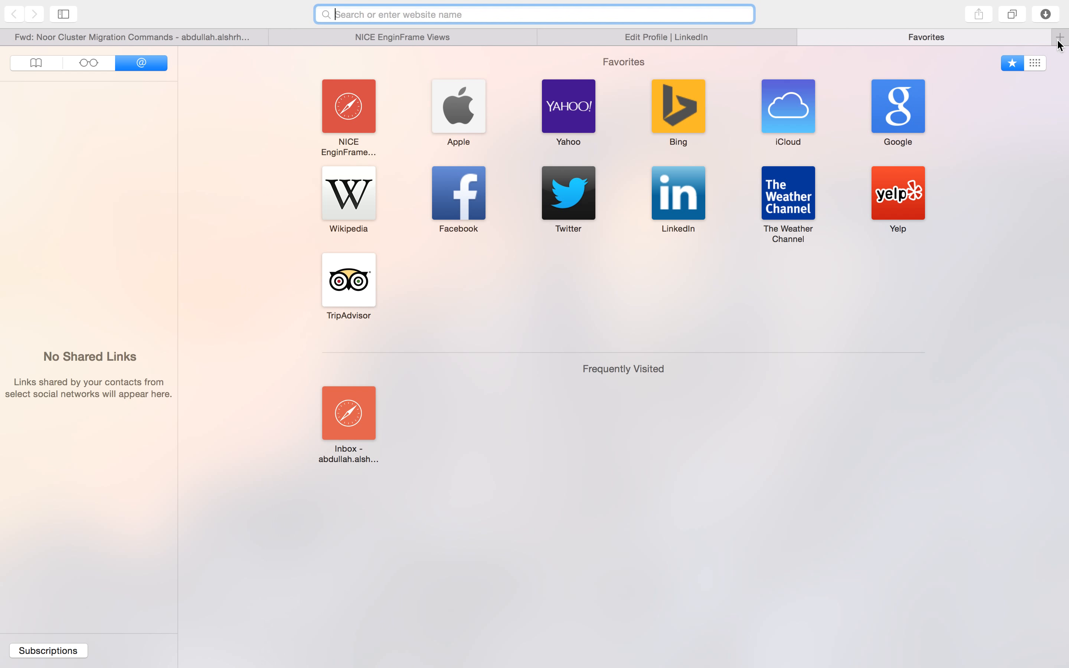
pyautogui.click(342, 116)
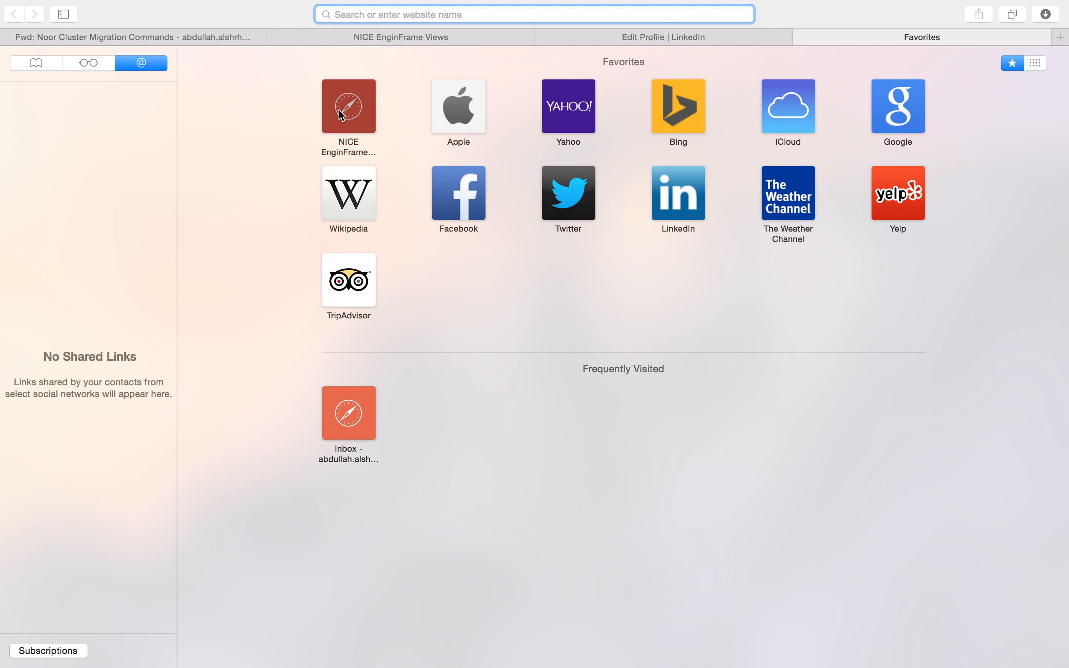
pyautogui.click(78, 219)
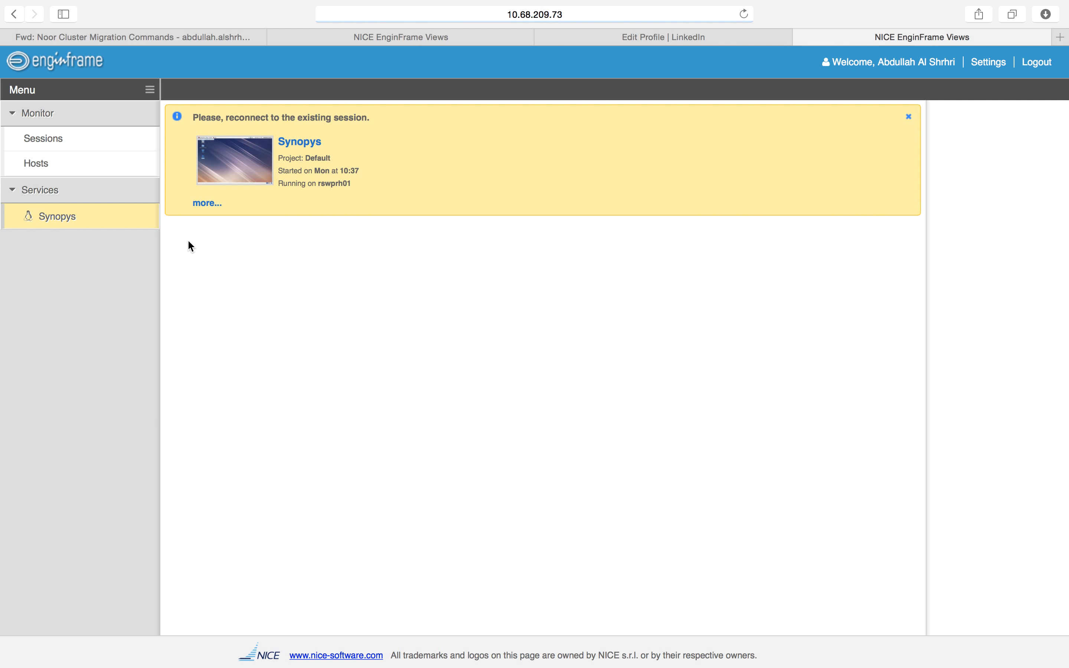
pyautogui.click(245, 165)
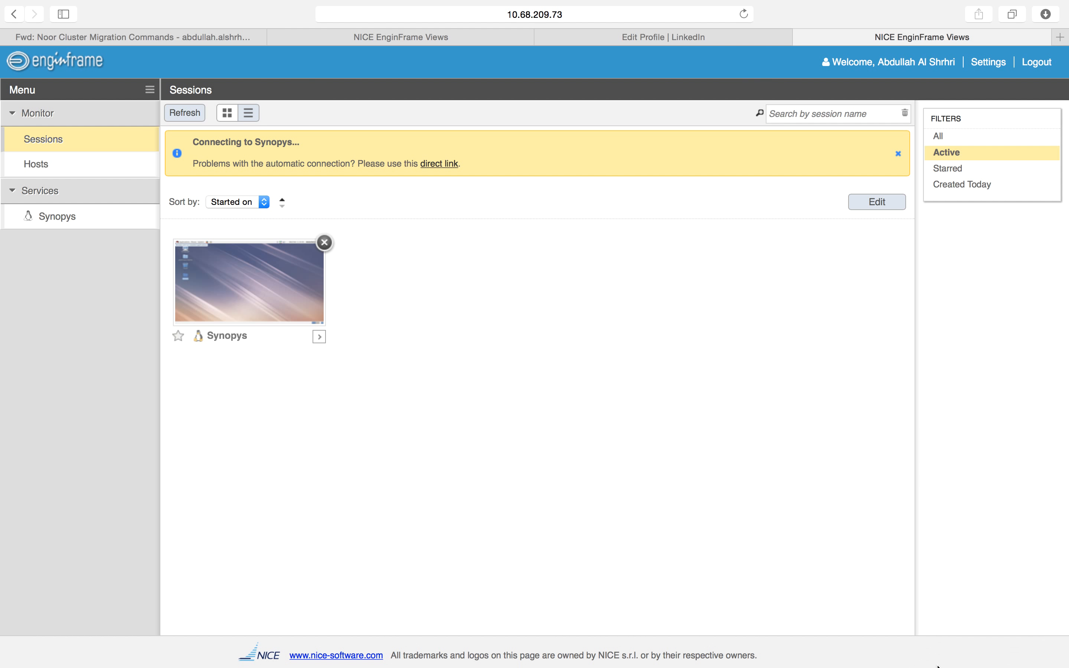
pyautogui.click(936, 643)
pyautogui.click(935, 598)
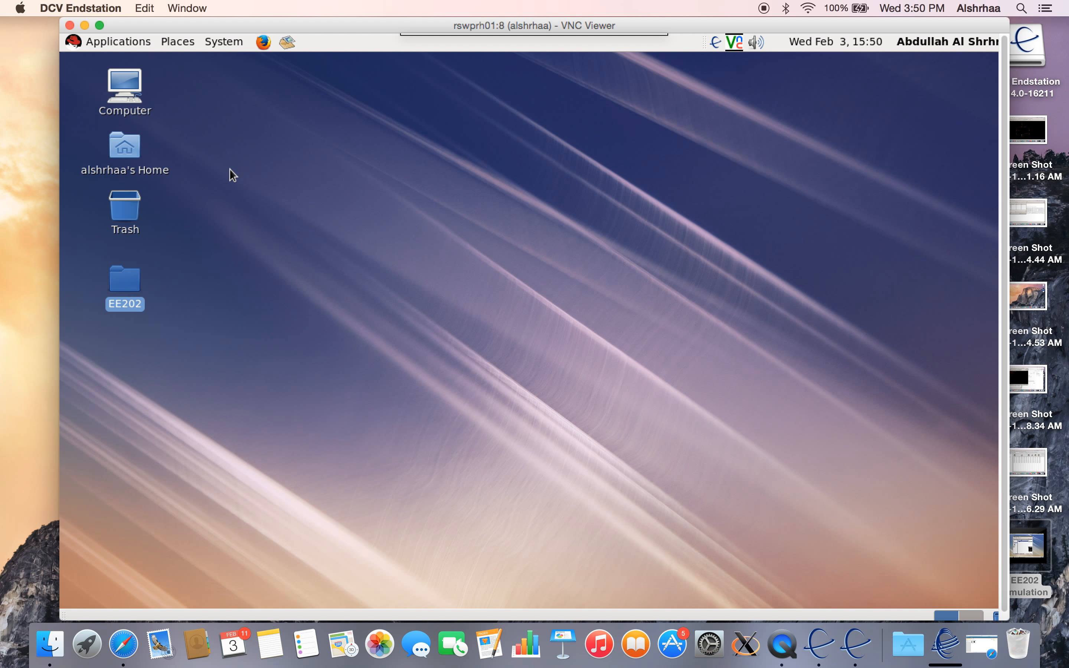
# - Open a terminal on the remote desktop and run module load synopsys-2015
pyautogui.click(119, 45)
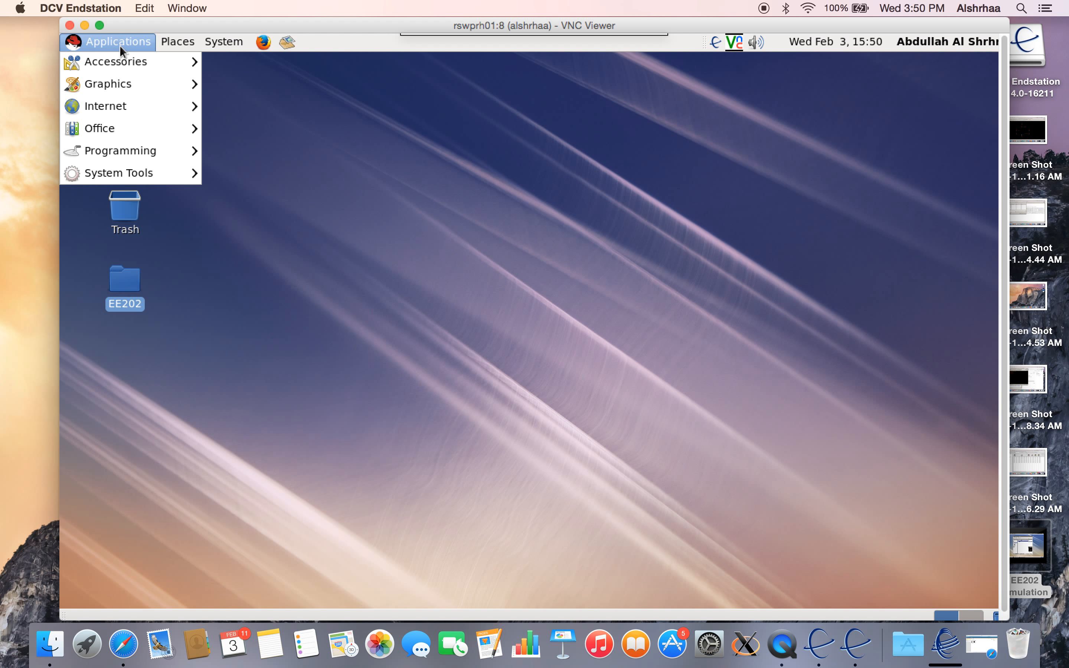
pyautogui.moveTo(118, 174)
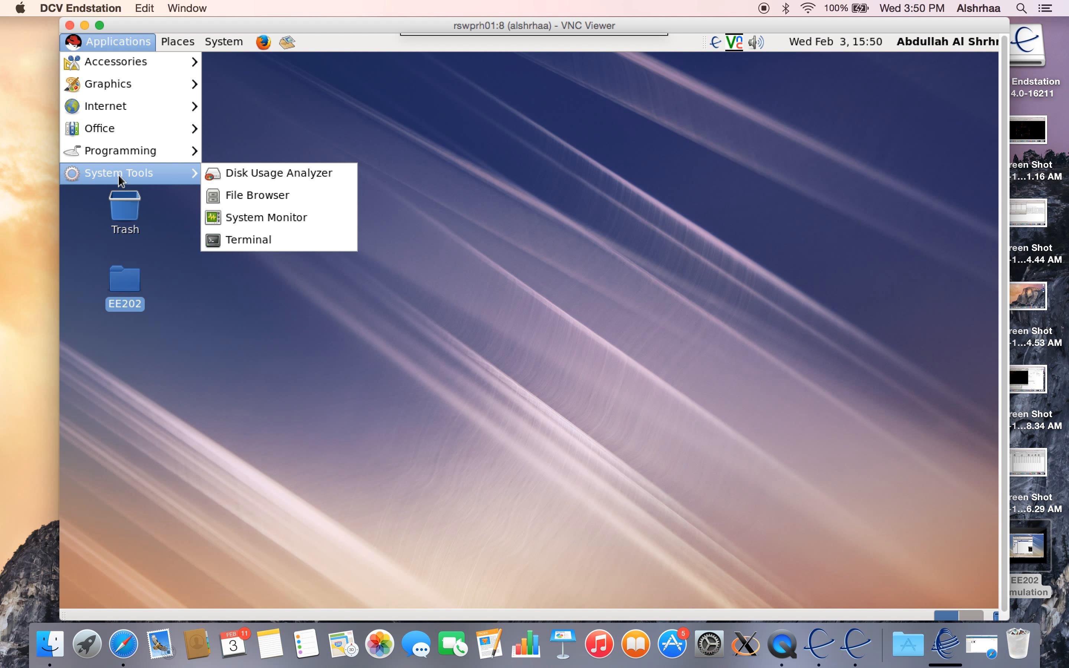
pyautogui.click(241, 241)
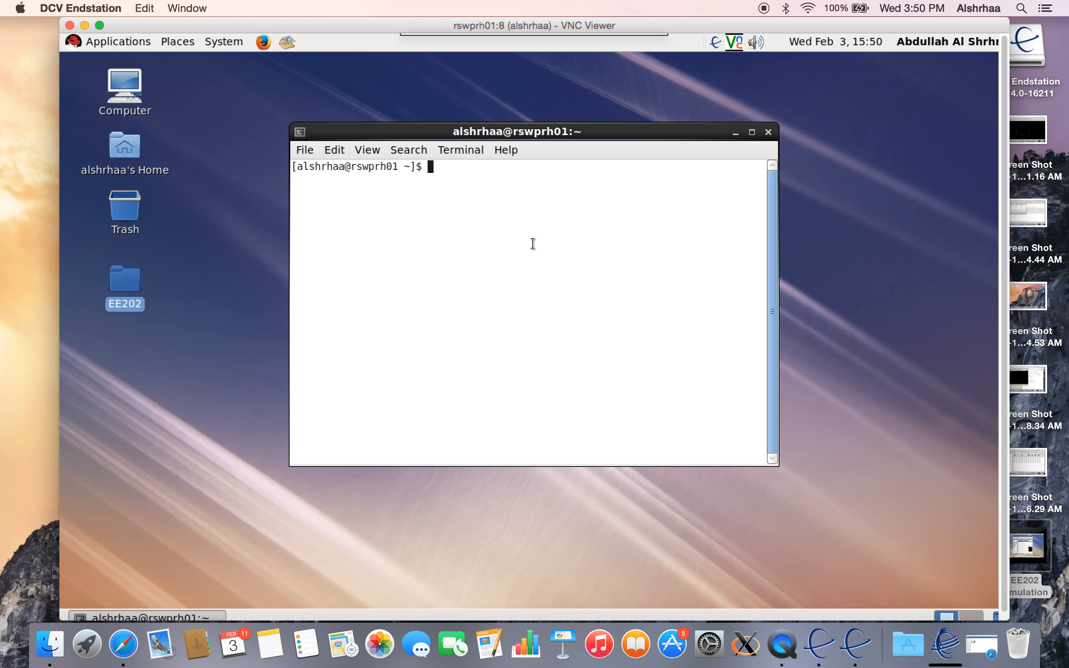
pyautogui.write('module load synopsys-2015')
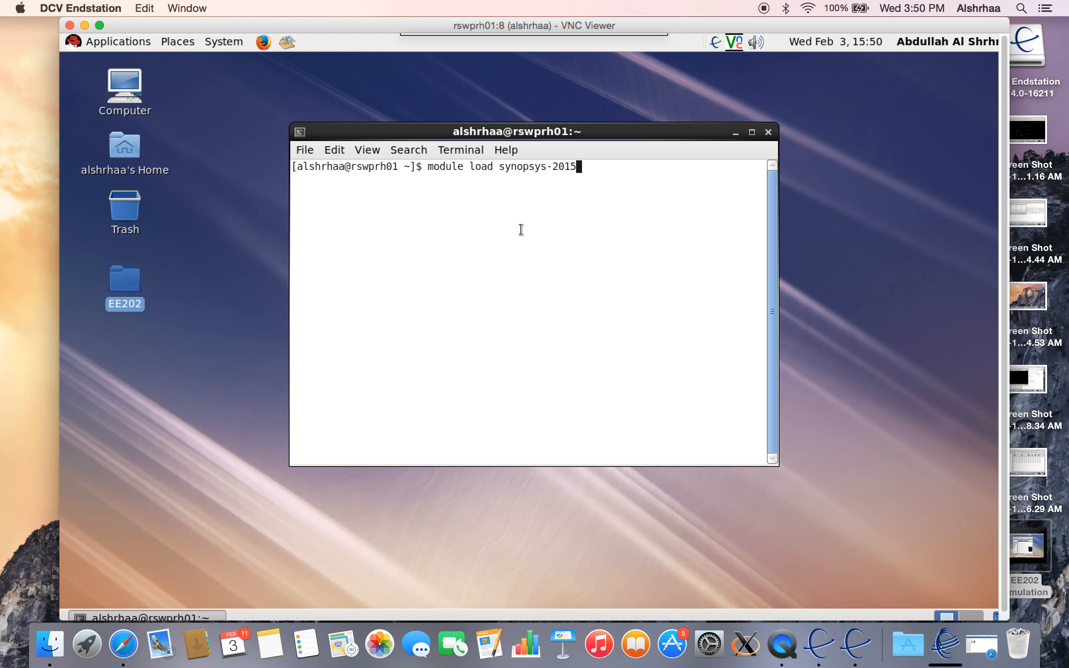
pyautogui.moveTo(423, 169); pyautogui.dragTo(561, 190)
pyautogui.click(473, 309)
pyautogui.press('Return')
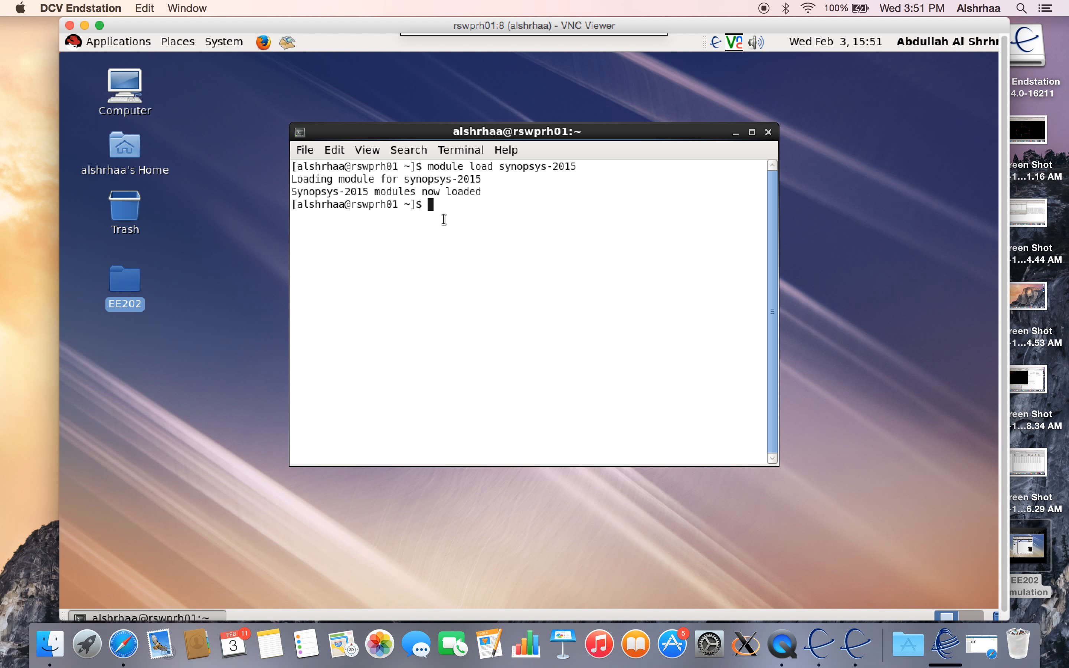
pyautogui.moveTo(293, 206); pyautogui.dragTo(345, 207)
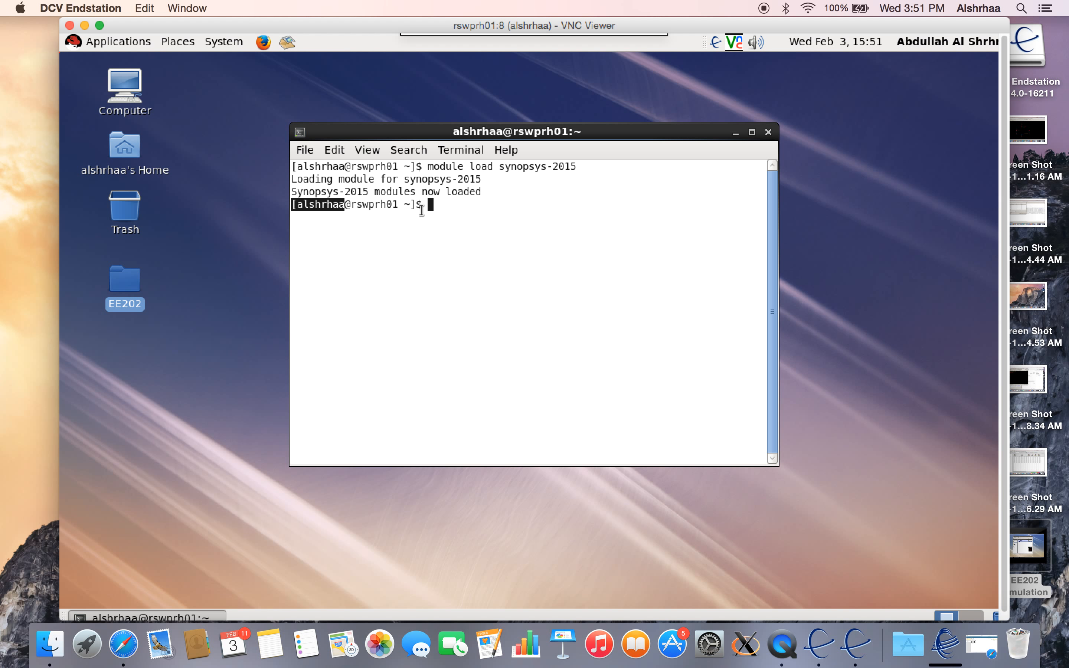
pyautogui.moveTo(352, 206); pyautogui.dragTo(392, 206)
pyautogui.click(455, 209)
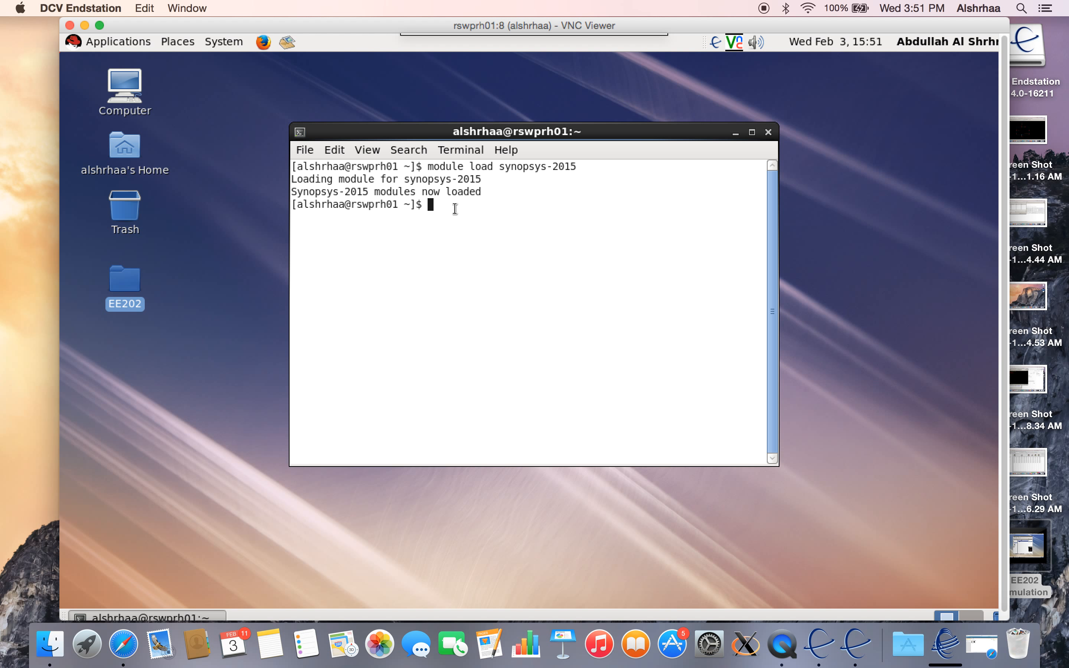
# - Launch Custom Designer by running the CDE command in the terminal
pyautogui.press('Up')
pyautogui.press('Down')
pyautogui.write('CDE')
pyautogui.press('BackSpace')
pyautogui.press('BackSpace')
pyautogui.press('BackSpace')
pyautogui.write('CDE')
pyautogui.press('Return')
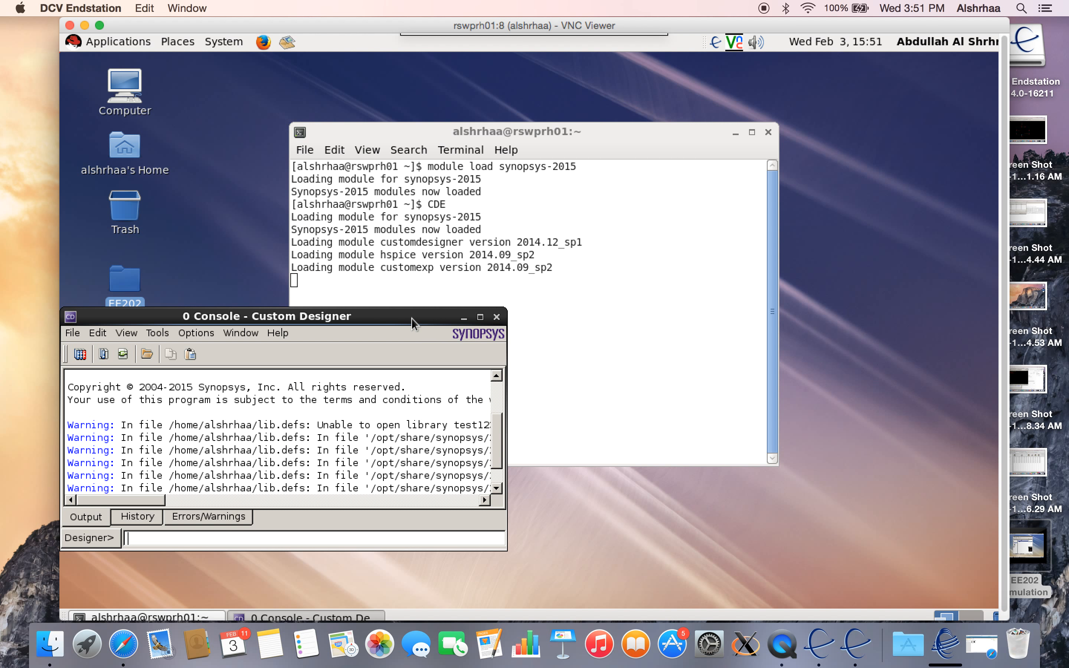
# - Show the remote desktop in full screen and reposition the Custom Designer console over the upper part of the terminal
pyautogui.moveTo(411, 317); pyautogui.dragTo(567, 182)
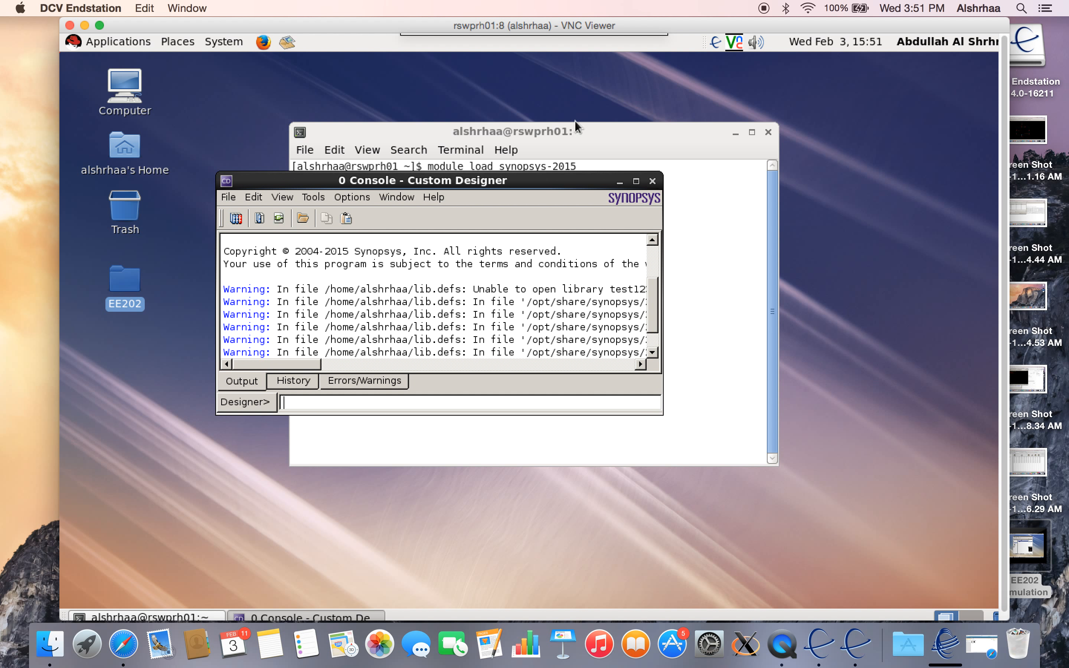
pyautogui.moveTo(594, 35)
pyautogui.click(509, 46)
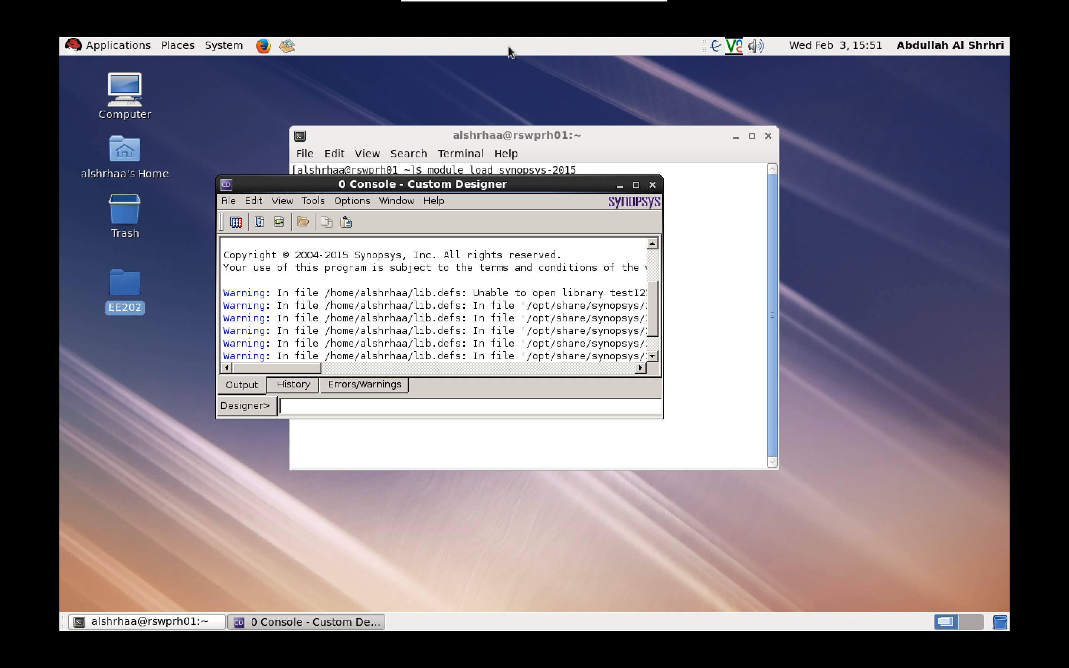
pyautogui.moveTo(293, 184); pyautogui.dragTo(242, 137)
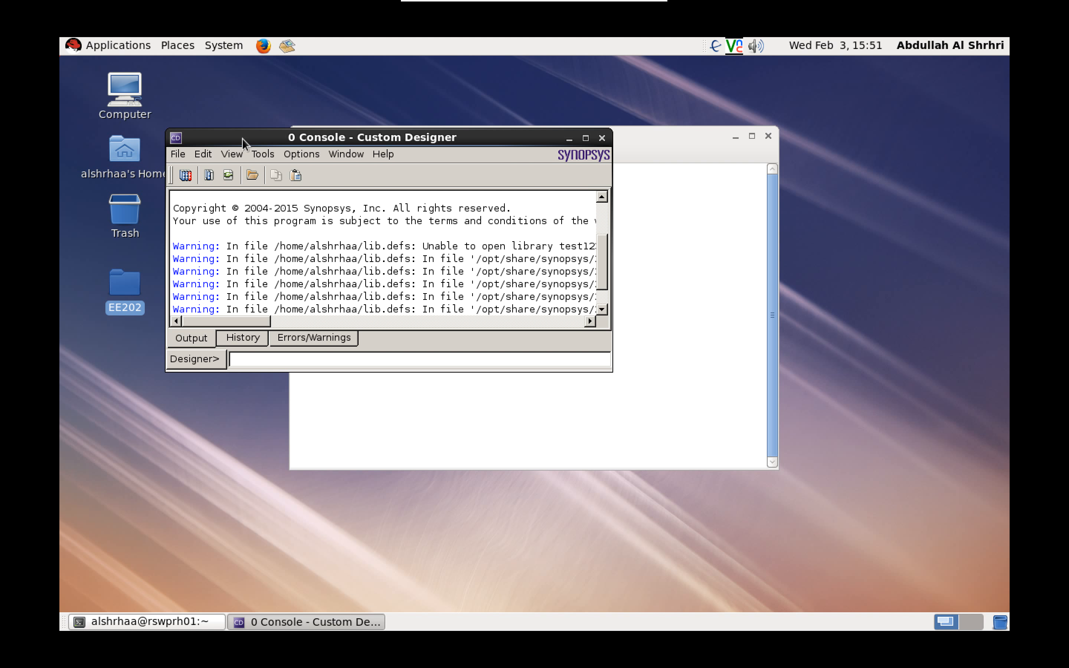
# - Create a new FileSys library named Test_EE202 in the ./ directory with technology set to None
pyautogui.click(184, 156)
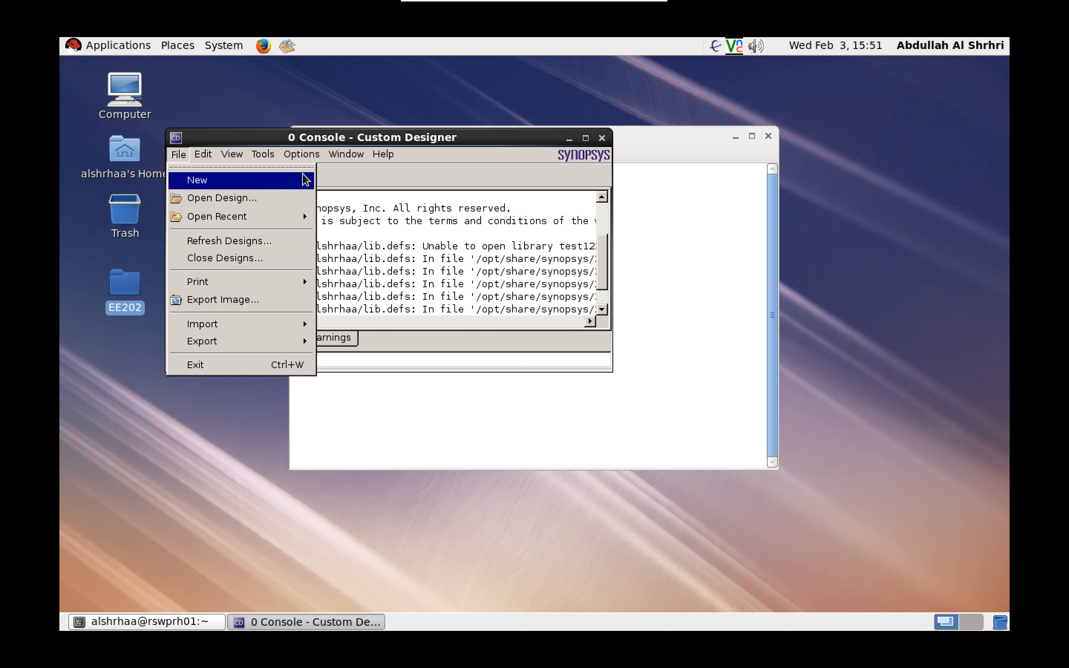
pyautogui.moveTo(305, 180)
pyautogui.click(341, 194)
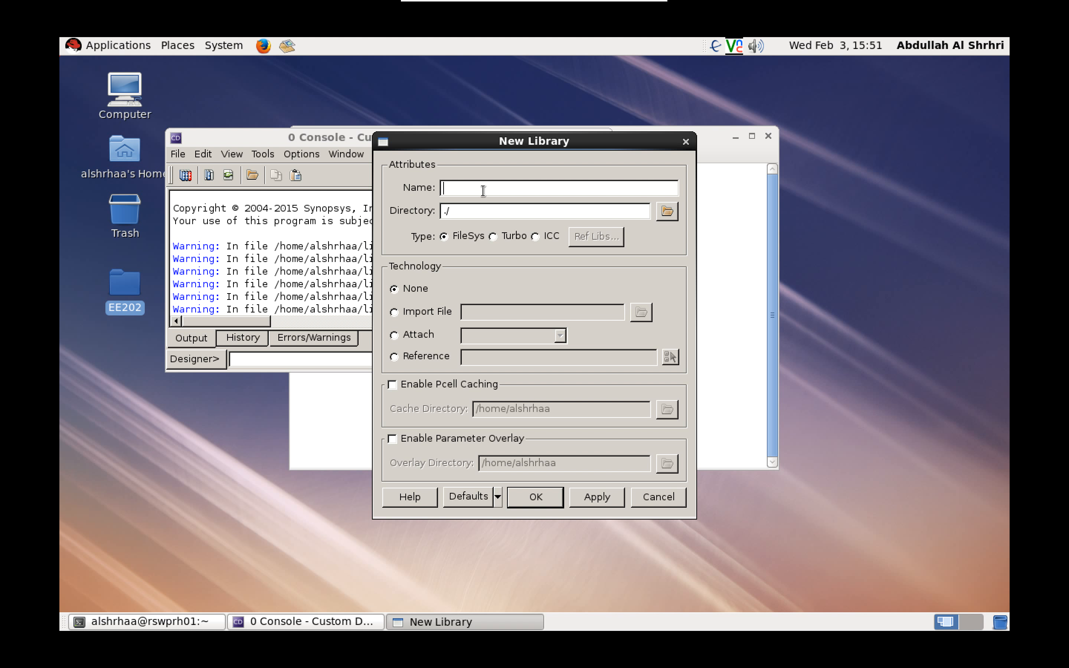
pyautogui.write('Test_EE202')
pyautogui.click(666, 211)
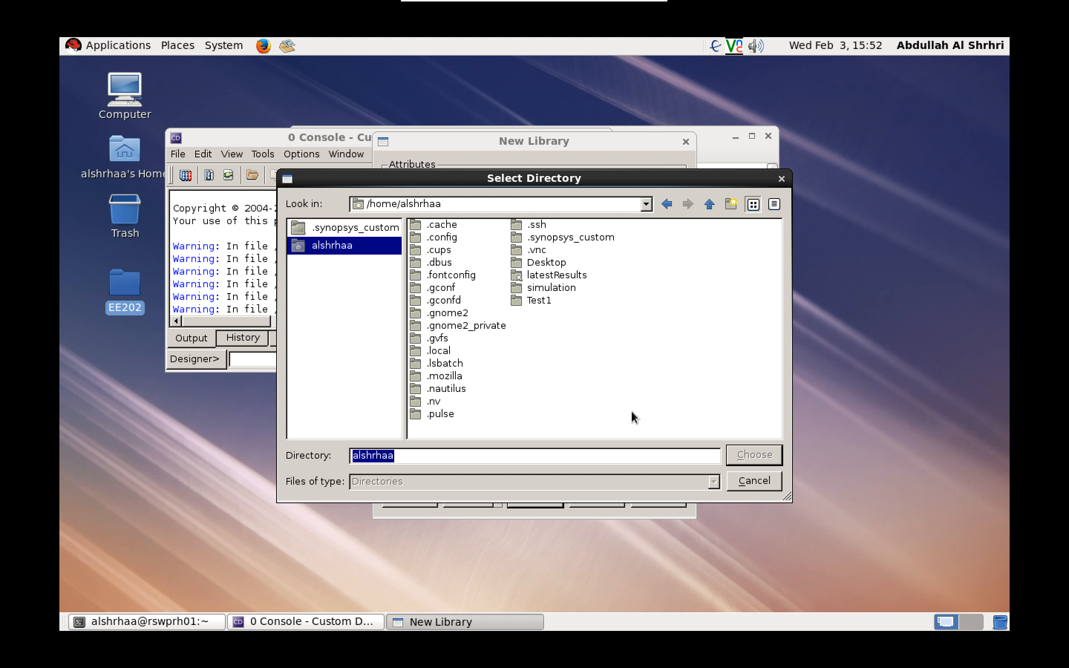
pyautogui.click(739, 481)
pyautogui.click(532, 497)
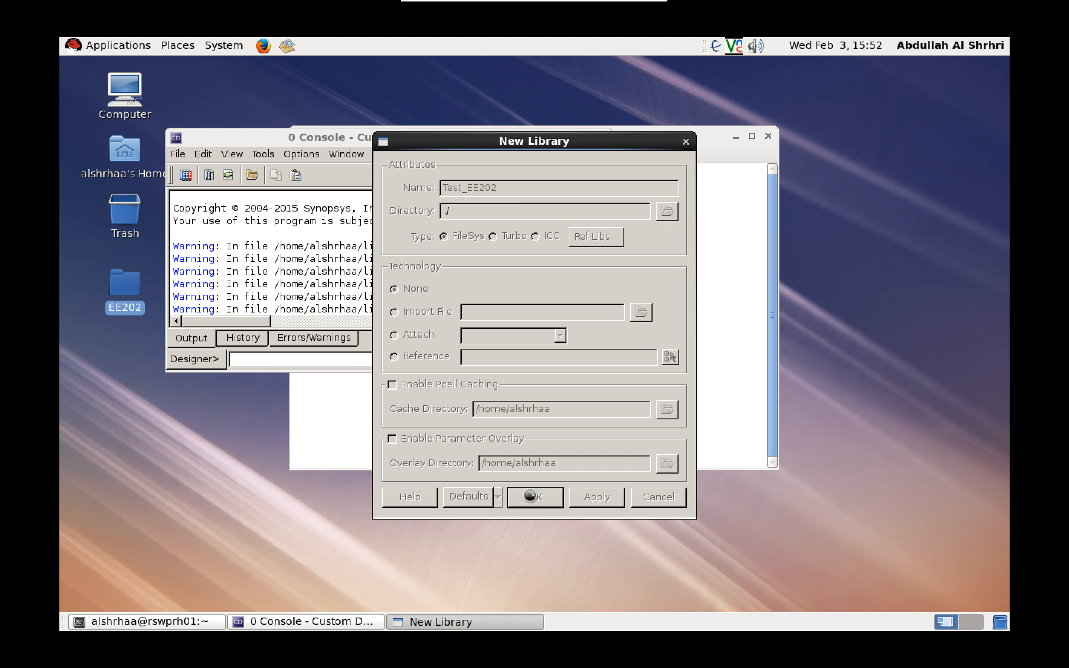
# - Start a new CellView in the Test_EE202 library and name the cell nmos3
pyautogui.click(178, 155)
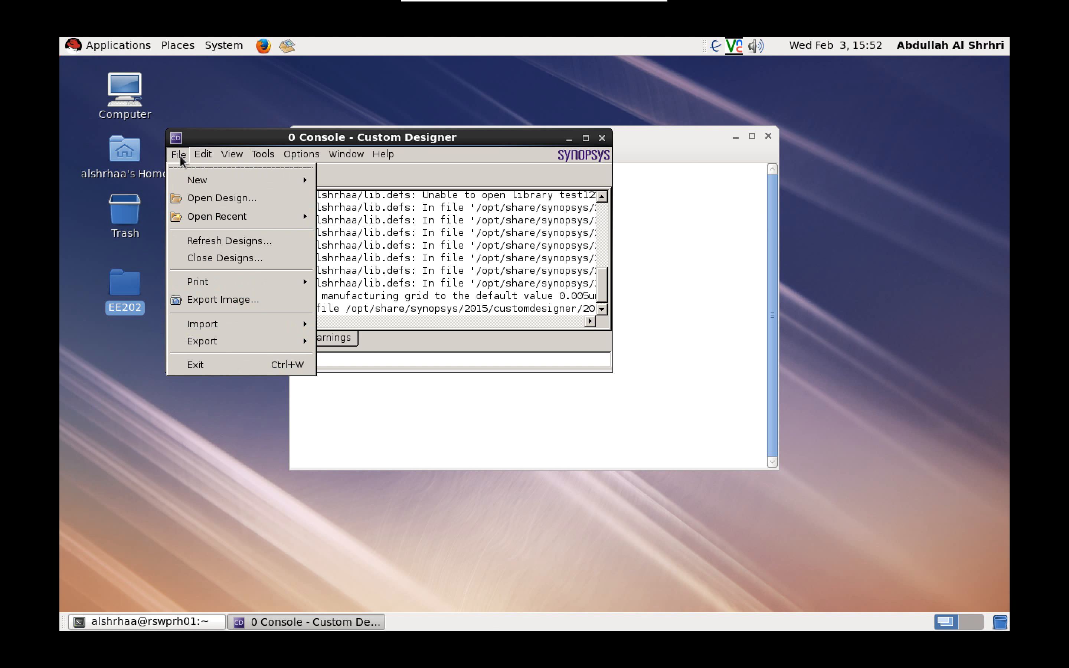
pyautogui.moveTo(307, 180)
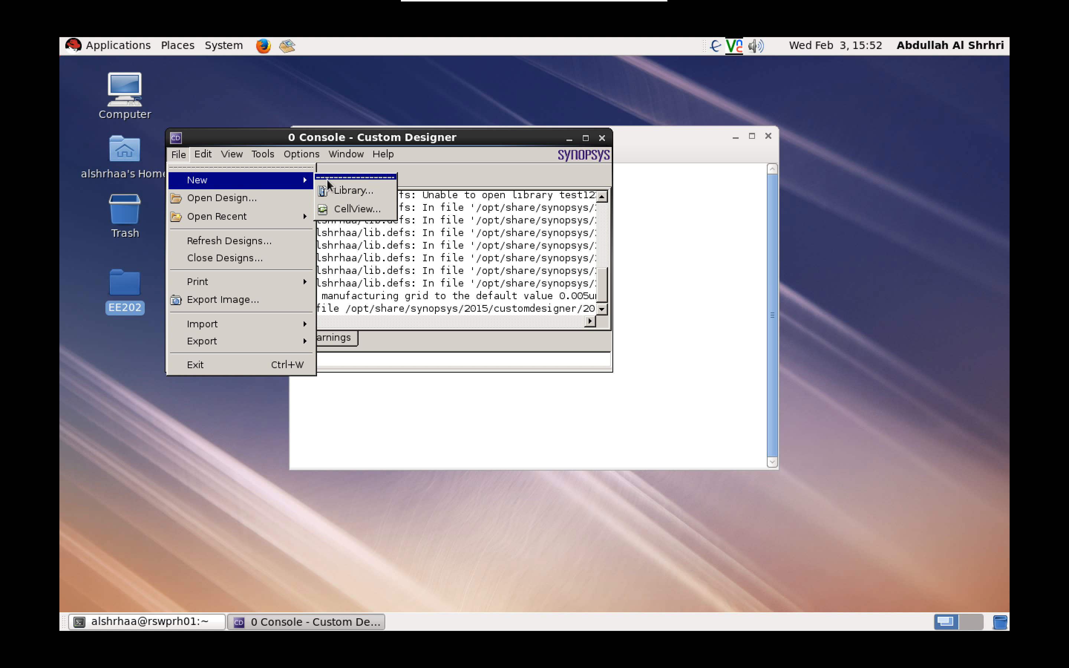
pyautogui.click(343, 211)
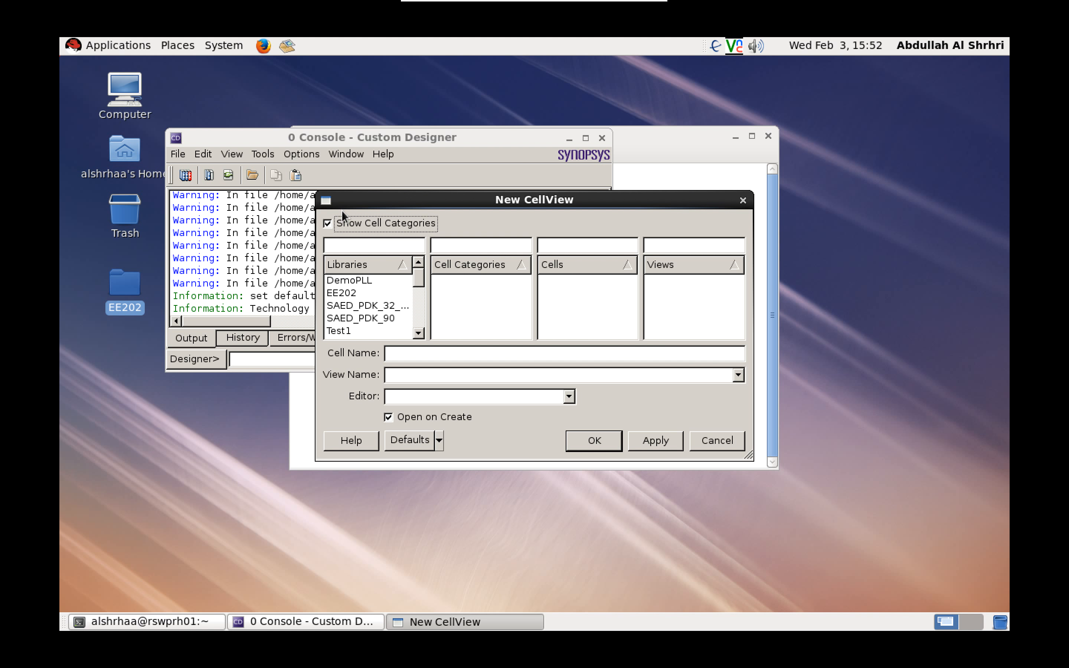
pyautogui.click(418, 333)
pyautogui.click(417, 332)
pyautogui.click(418, 332)
pyautogui.click(418, 333)
pyautogui.click(359, 293)
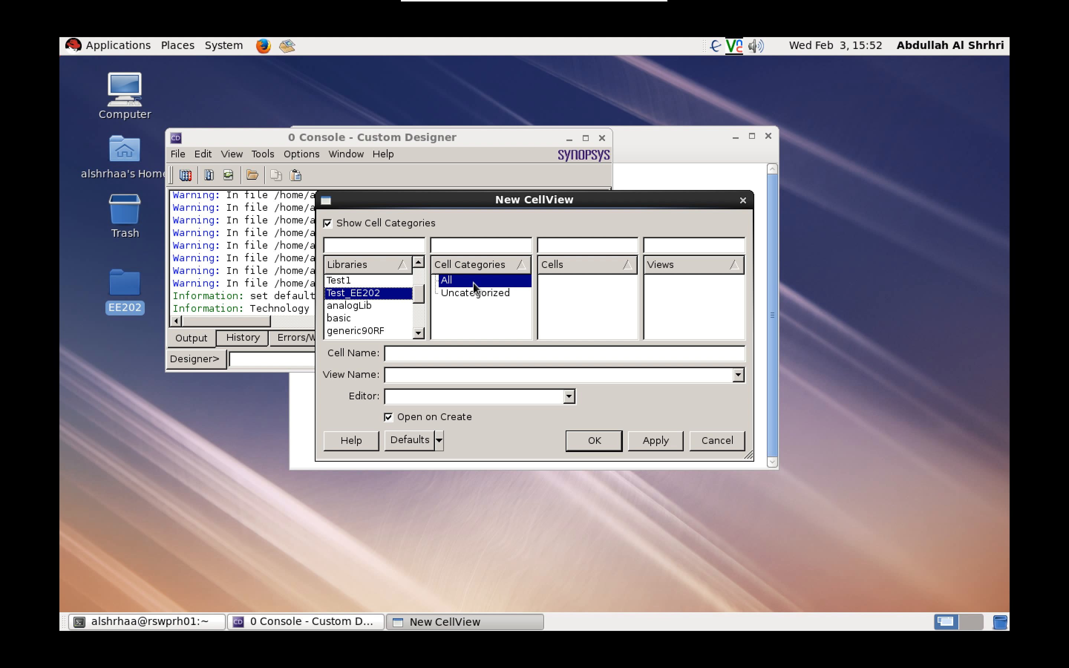
pyautogui.click(450, 359)
pyautogui.write('nmos3')
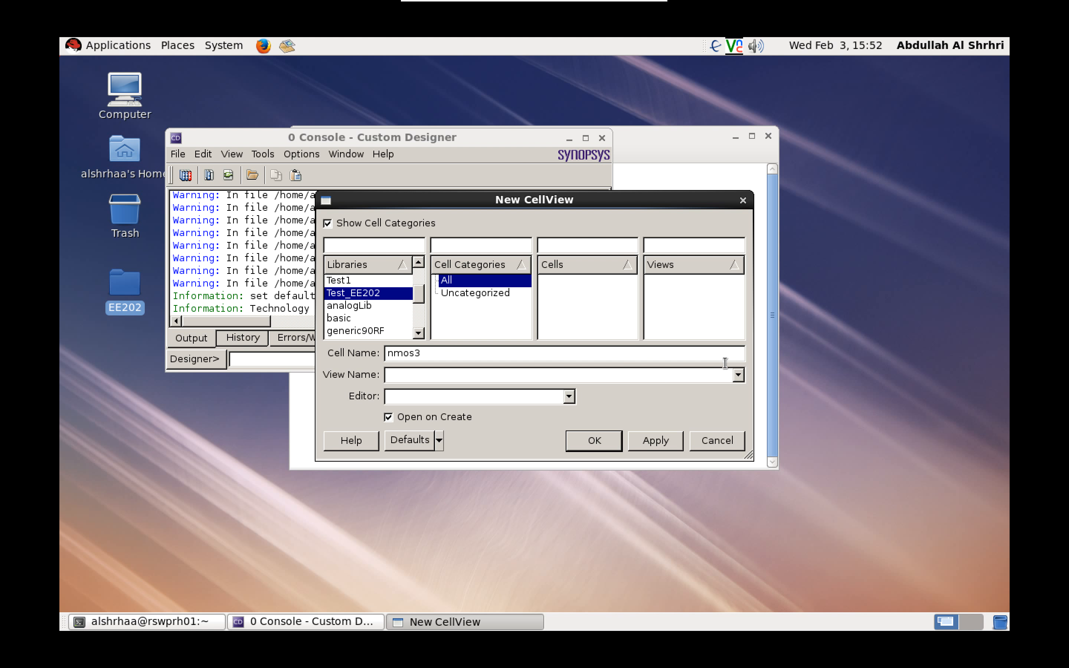
# - Create the nmos3 cell as a schematic view using the Schematic Editor, and maximize the editor window
pyautogui.click(737, 376)
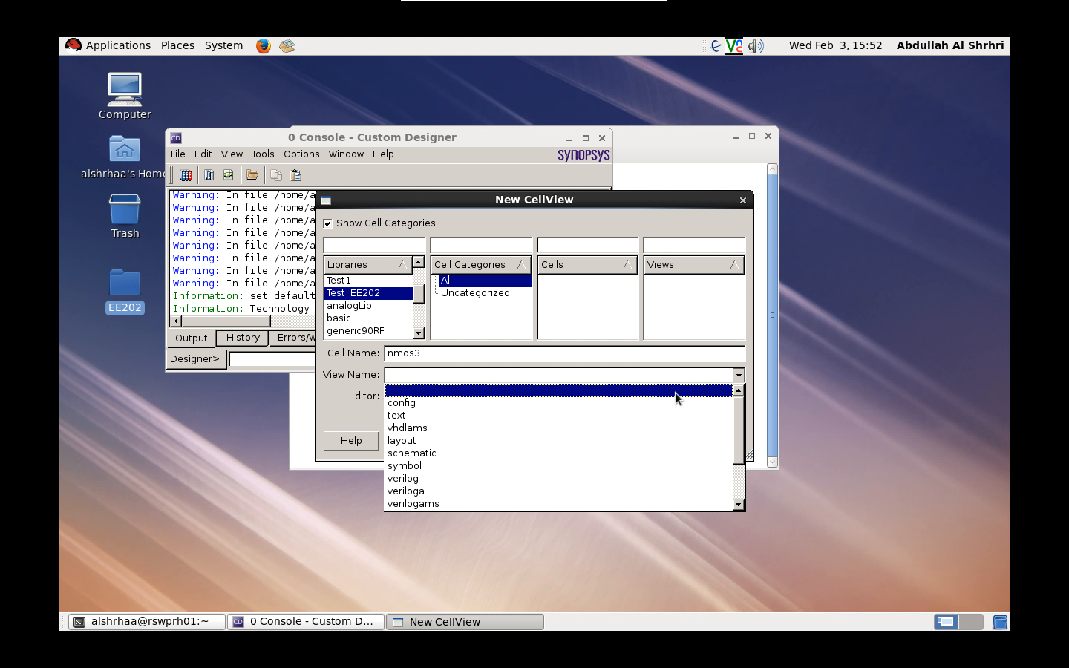
pyautogui.click(435, 456)
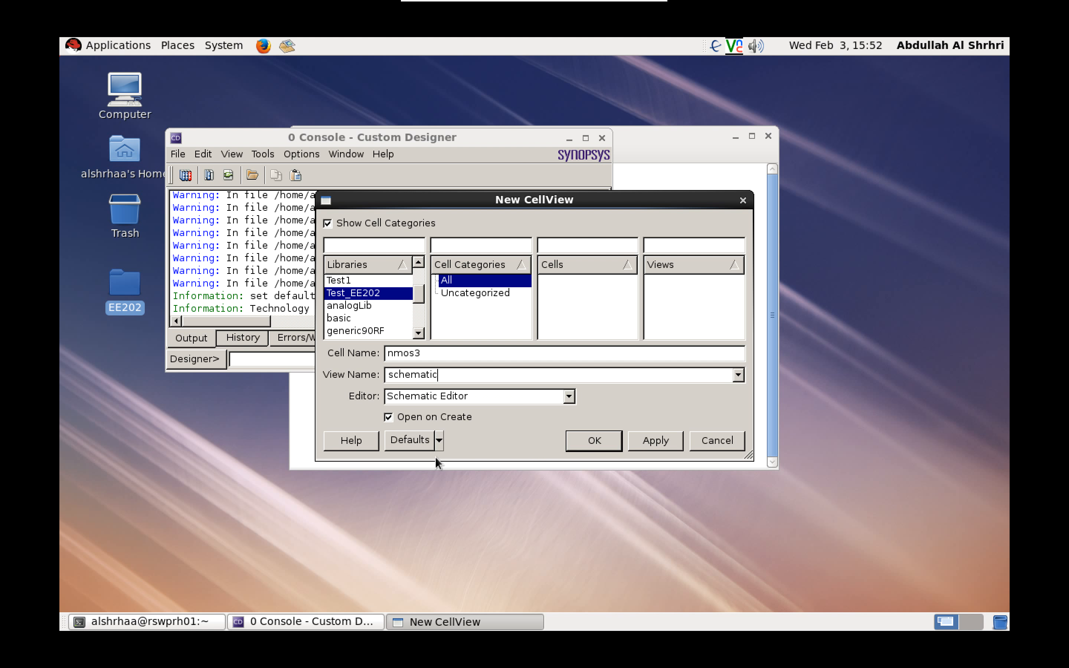
pyautogui.click(568, 397)
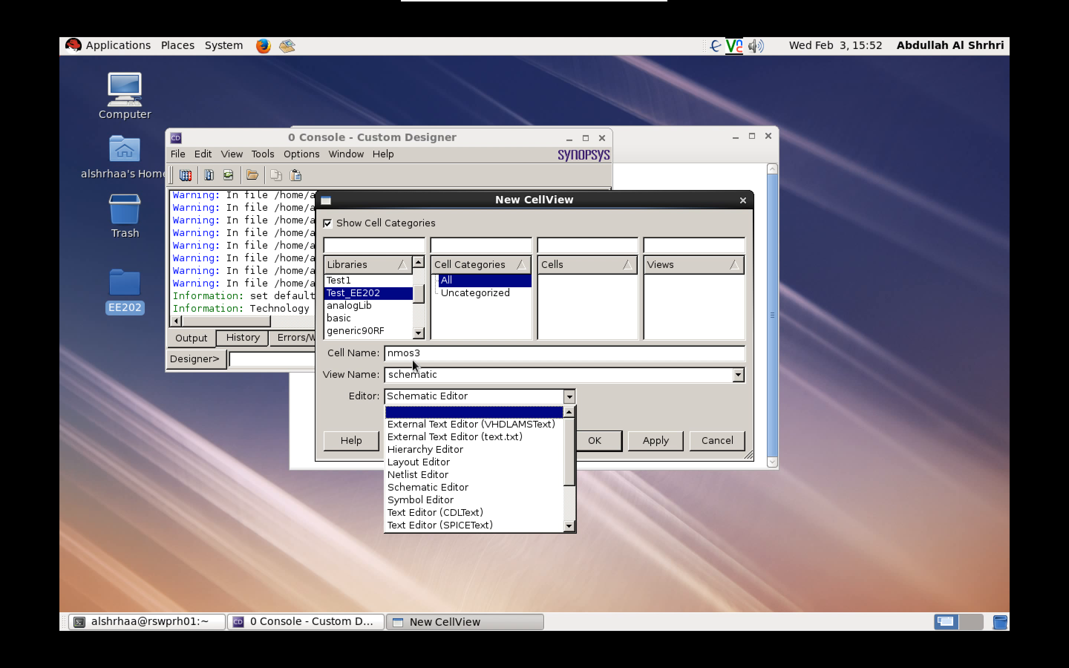
pyautogui.click(422, 488)
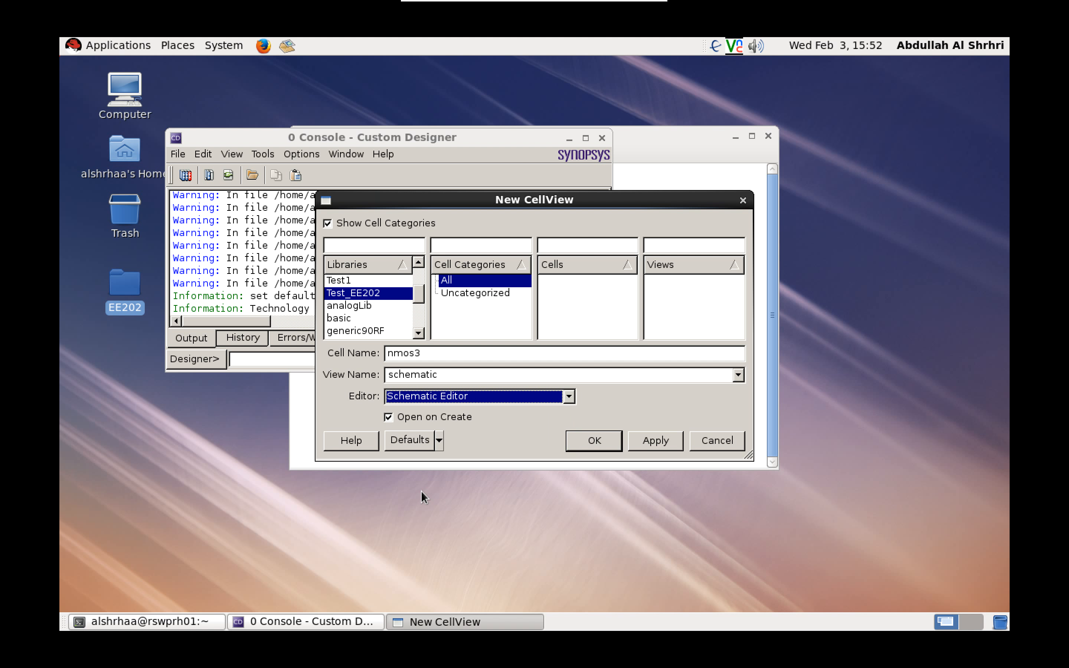
pyautogui.click(594, 441)
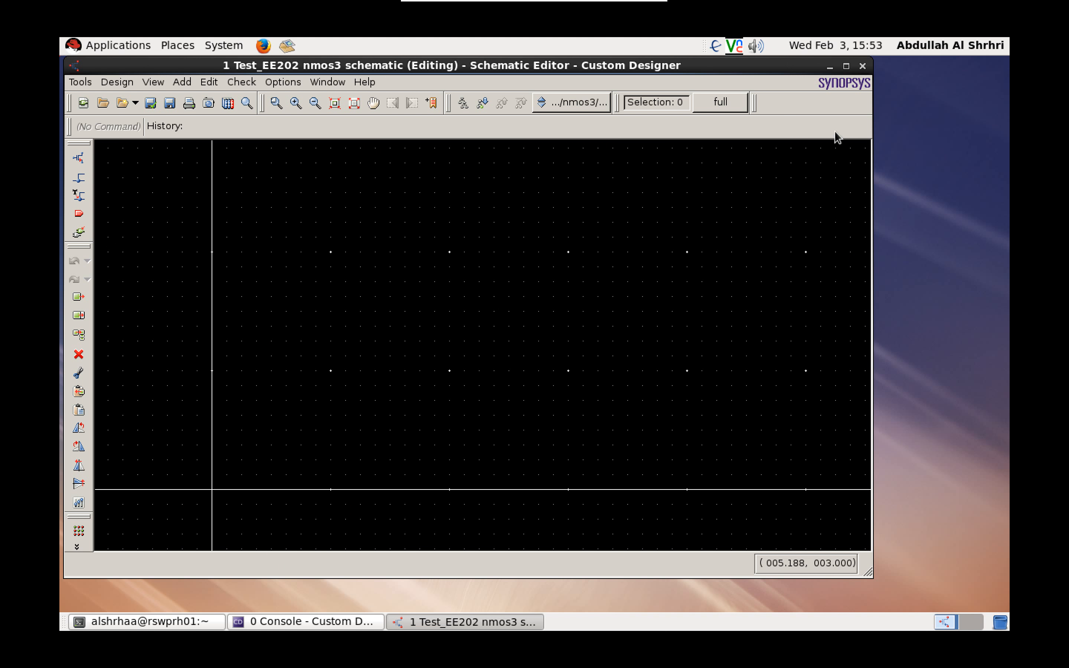
pyautogui.click(846, 67)
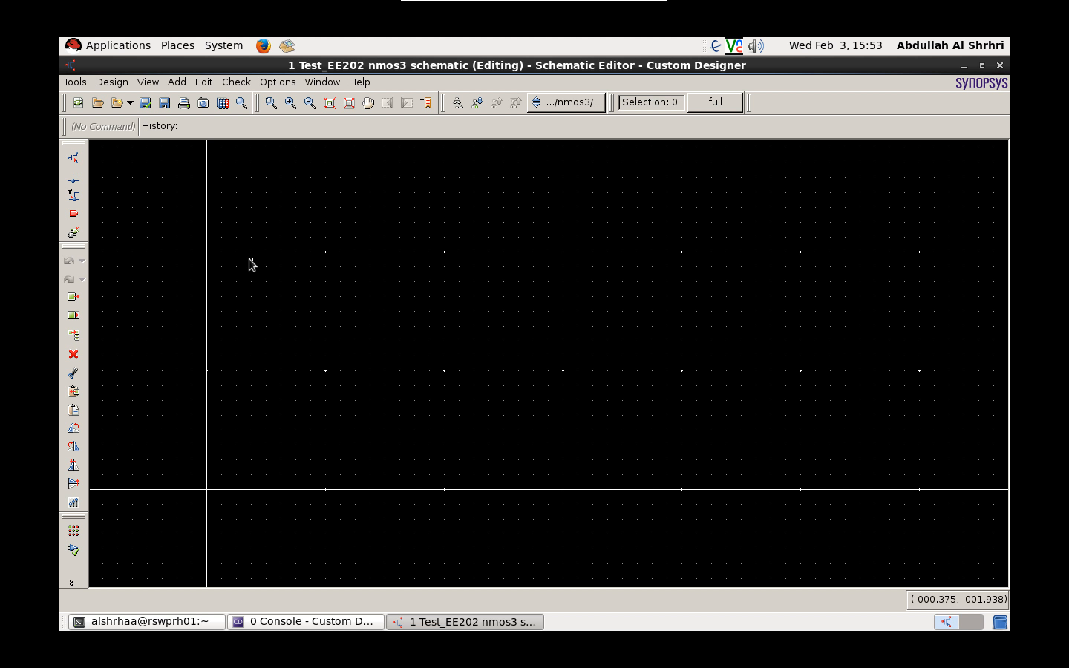
# - Add an nmos3t instance in symbol view from the SAED_PDK_90 library, placing it in the right half of the schematic
pyautogui.press('i')
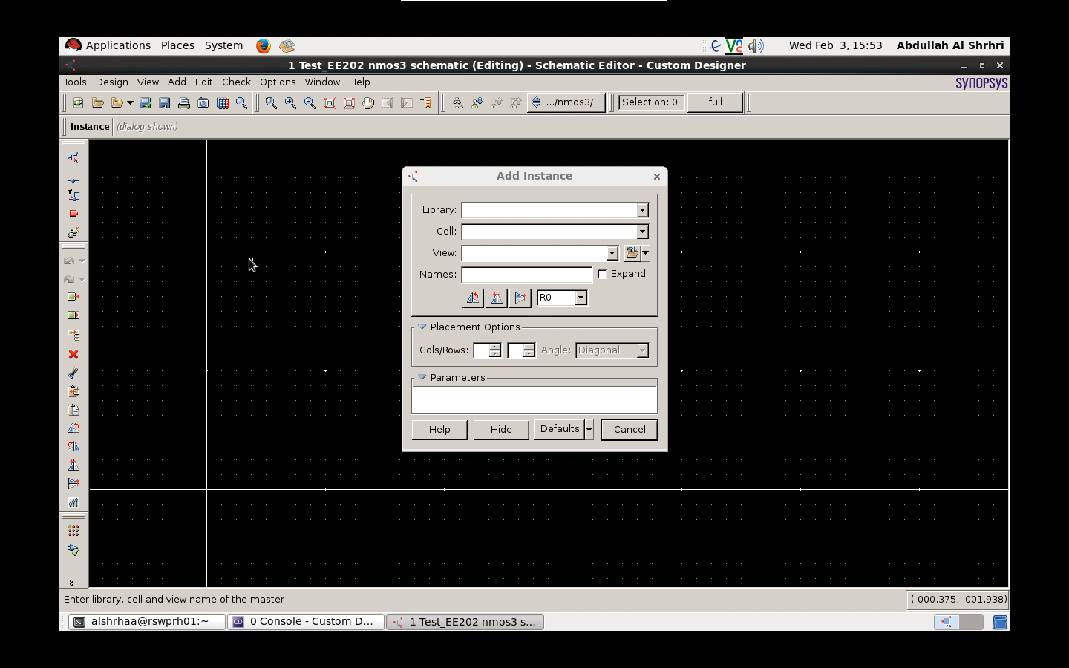
pyautogui.click(643, 211)
pyautogui.moveTo(642, 265)
pyautogui.mouseDown()
pyautogui.moveTo(638, 303)
pyautogui.moveTo(638, 268)
pyautogui.mouseUp()
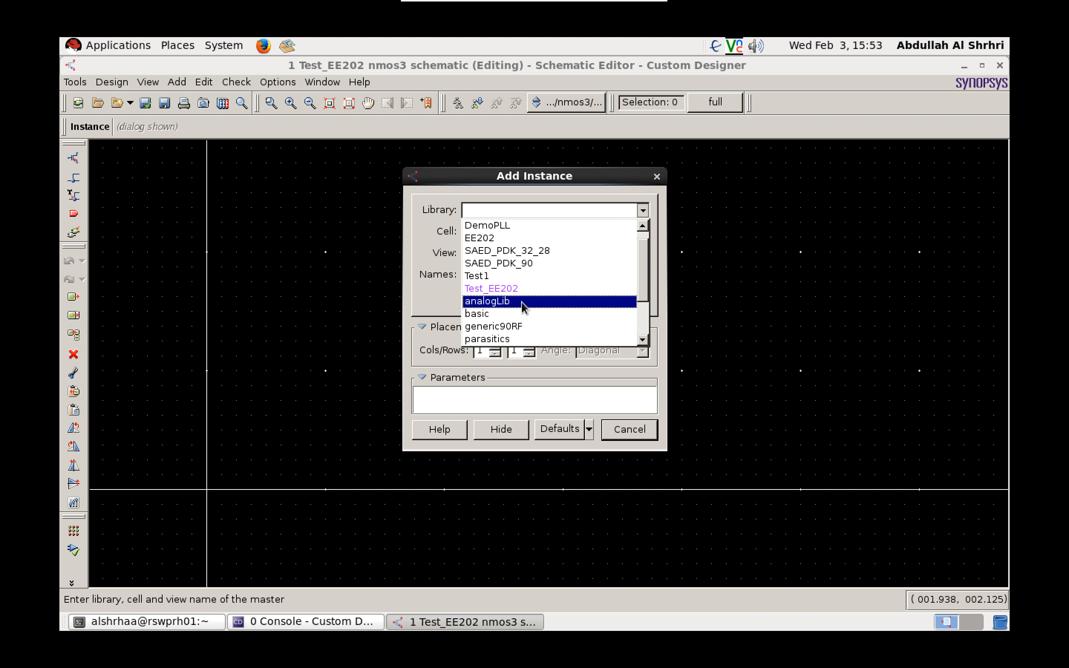
pyautogui.click(519, 266)
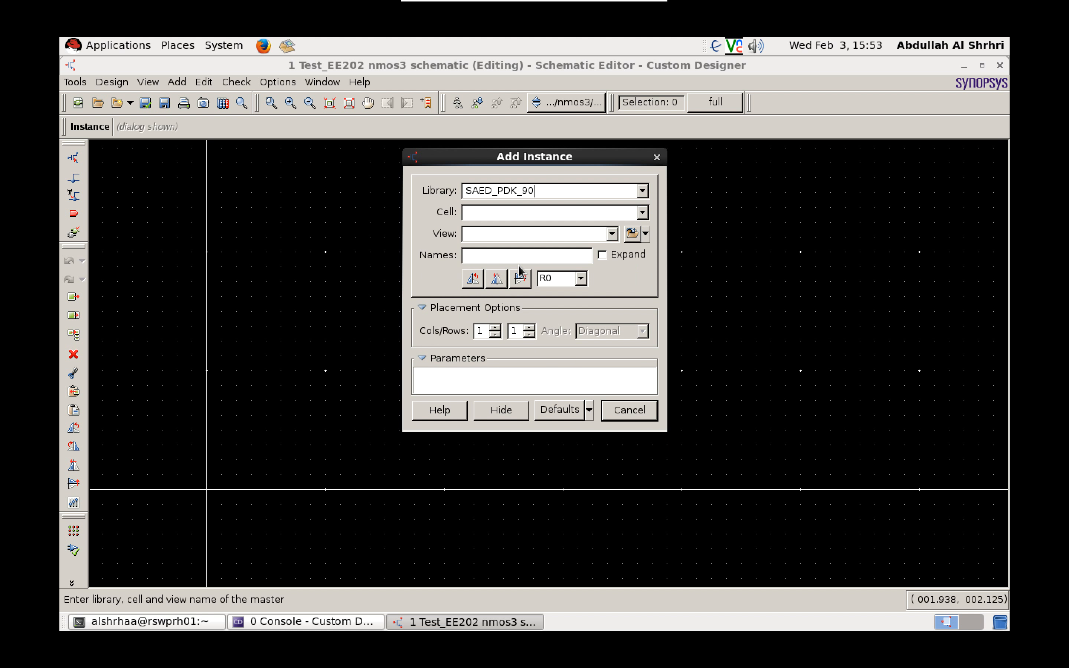
pyautogui.click(643, 213)
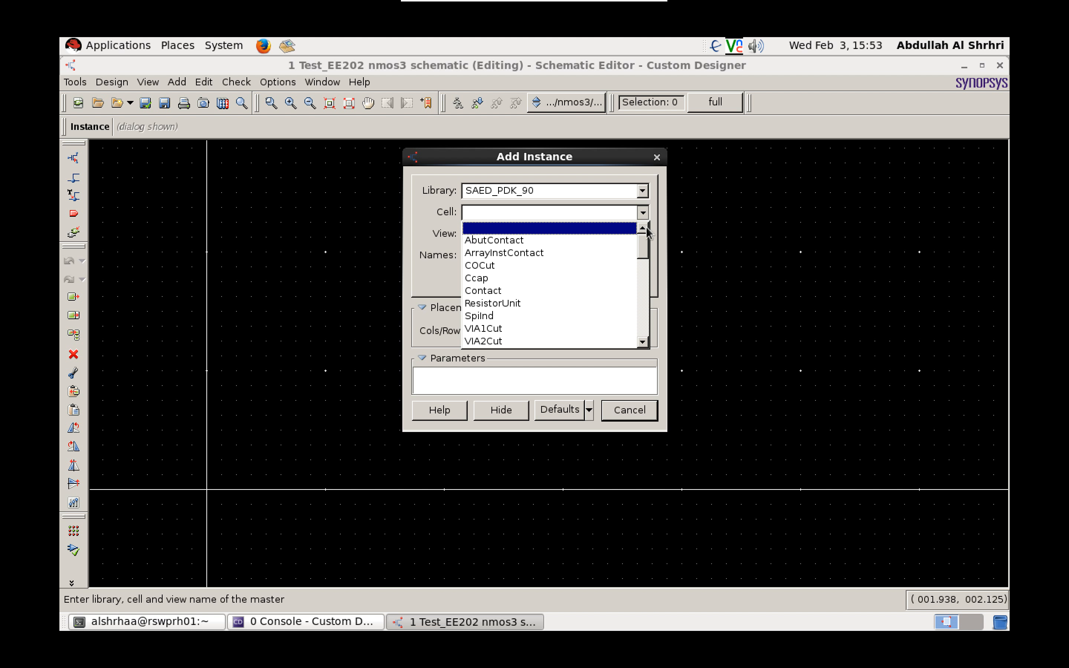
pyautogui.moveTo(644, 252); pyautogui.dragTo(645, 283)
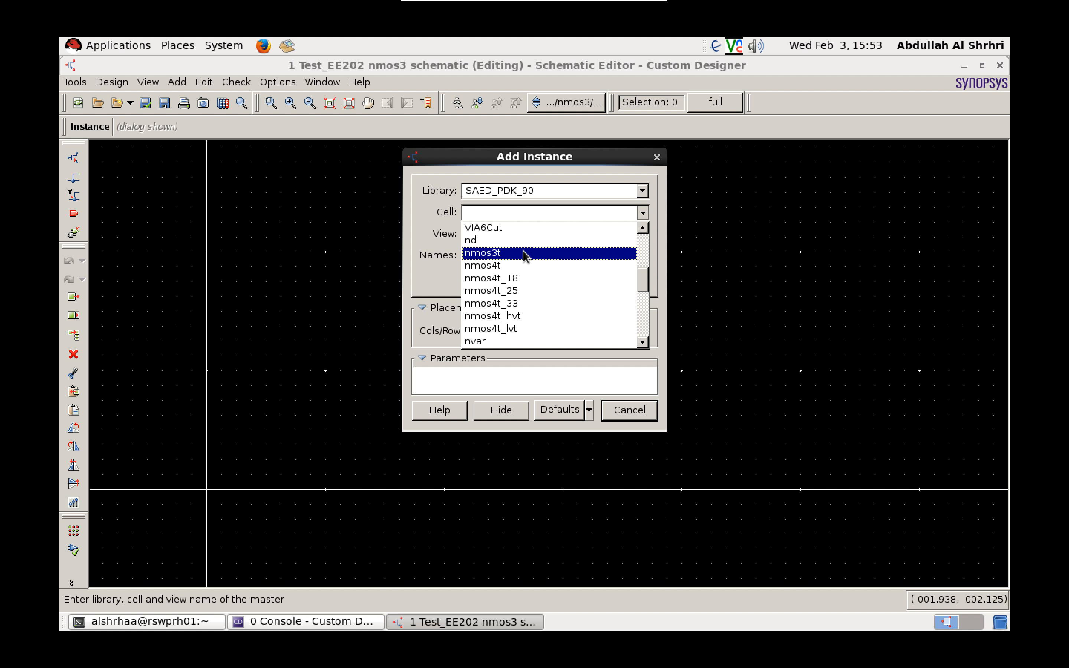
pyautogui.click(497, 255)
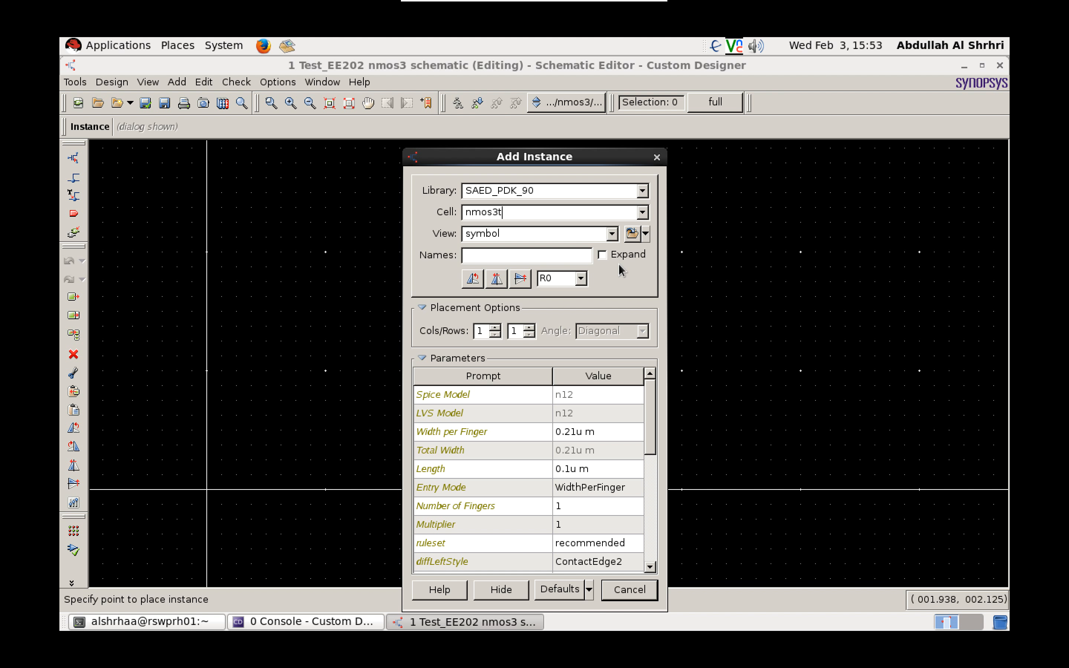
pyautogui.click(704, 340)
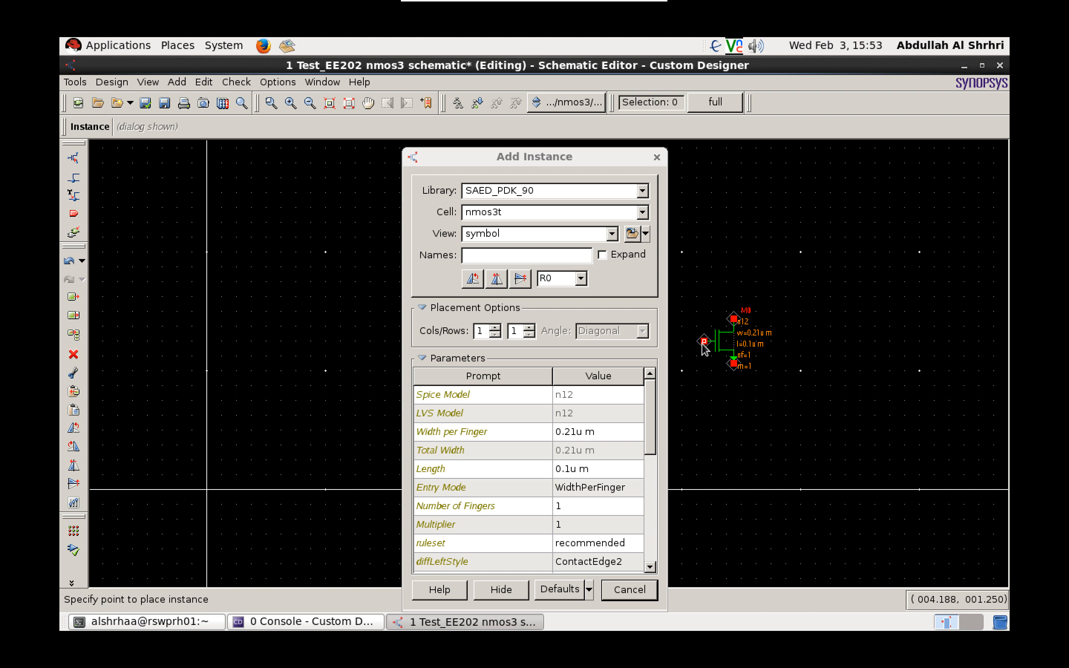
# - Add two vsource instances from analogLib, one to the upper right of the transistor and one to its lower left
pyautogui.click(643, 191)
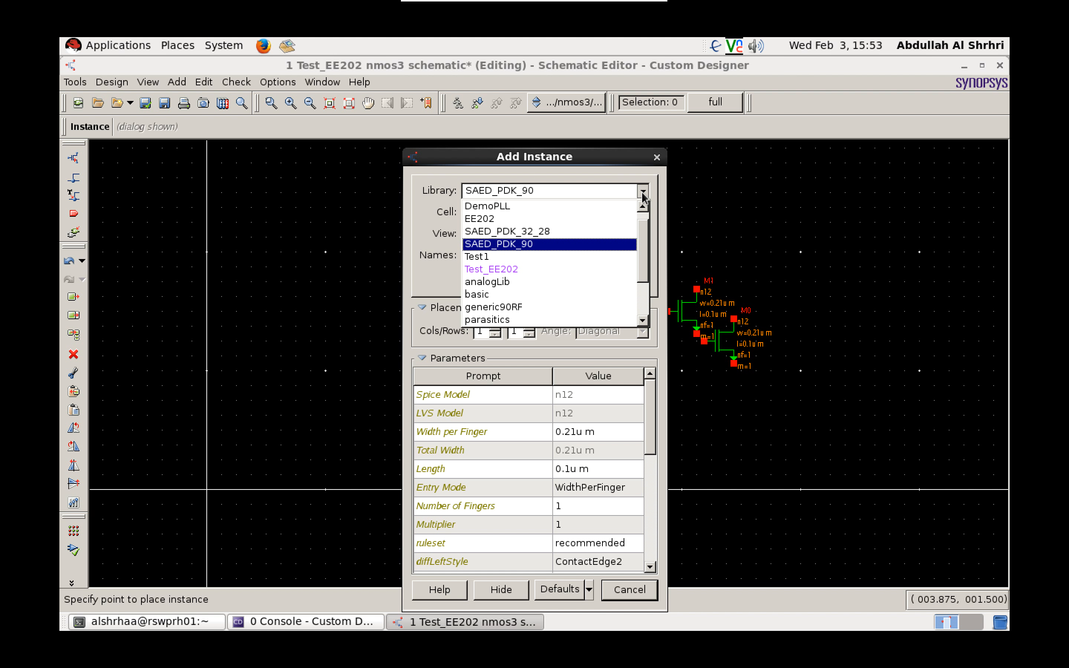
pyautogui.scroll(-1, 643, 291)
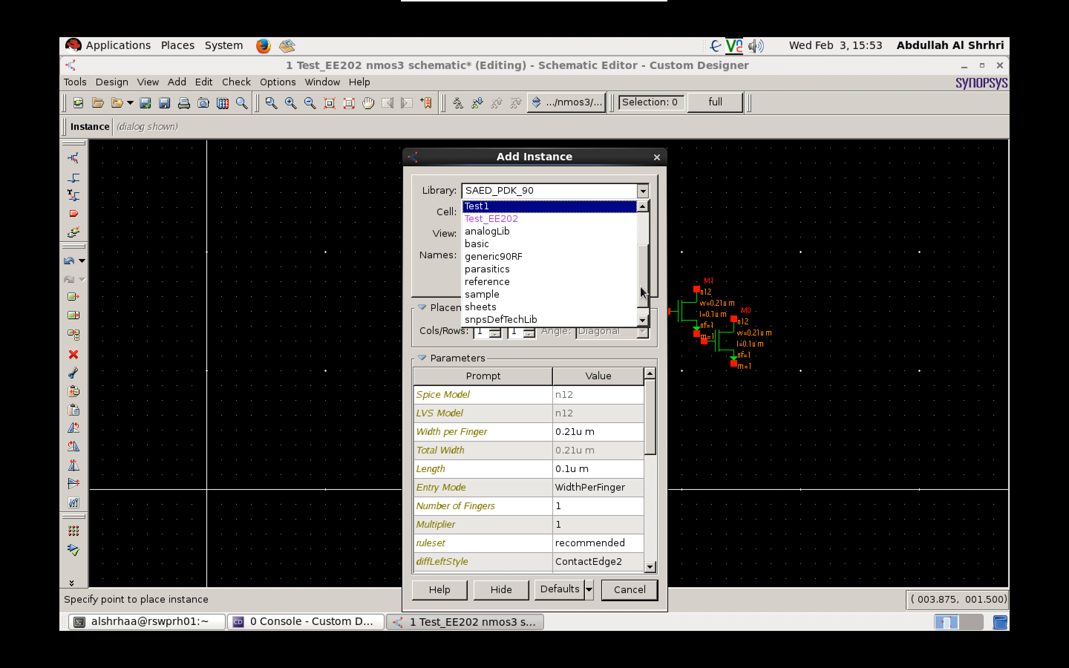
pyautogui.scroll(2, 640, 273)
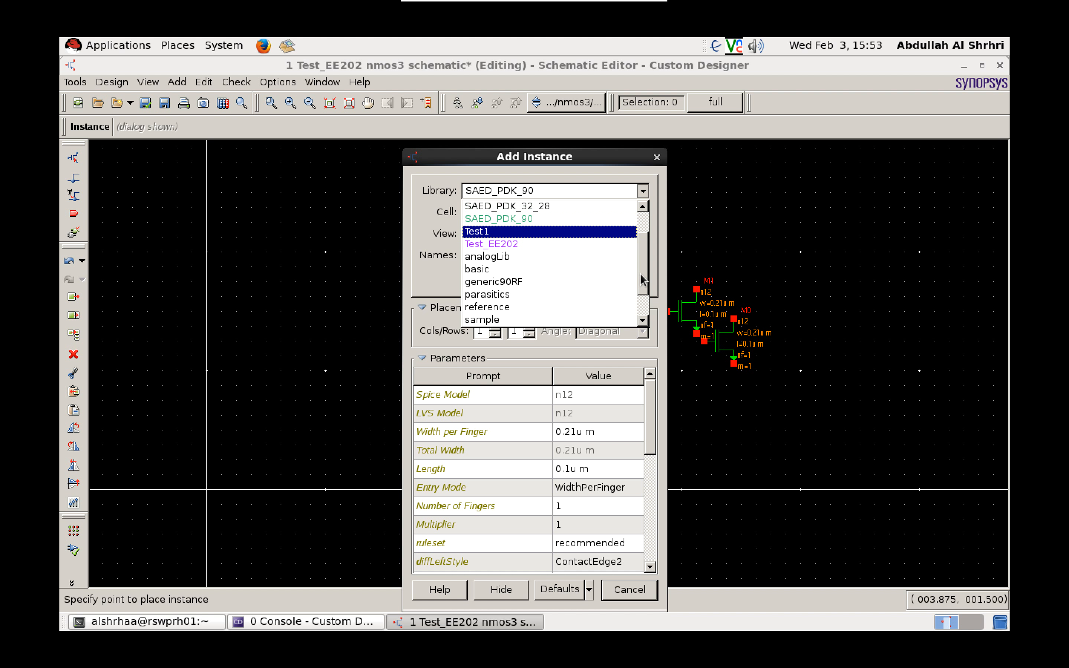
pyautogui.click(542, 258)
pyautogui.click(643, 212)
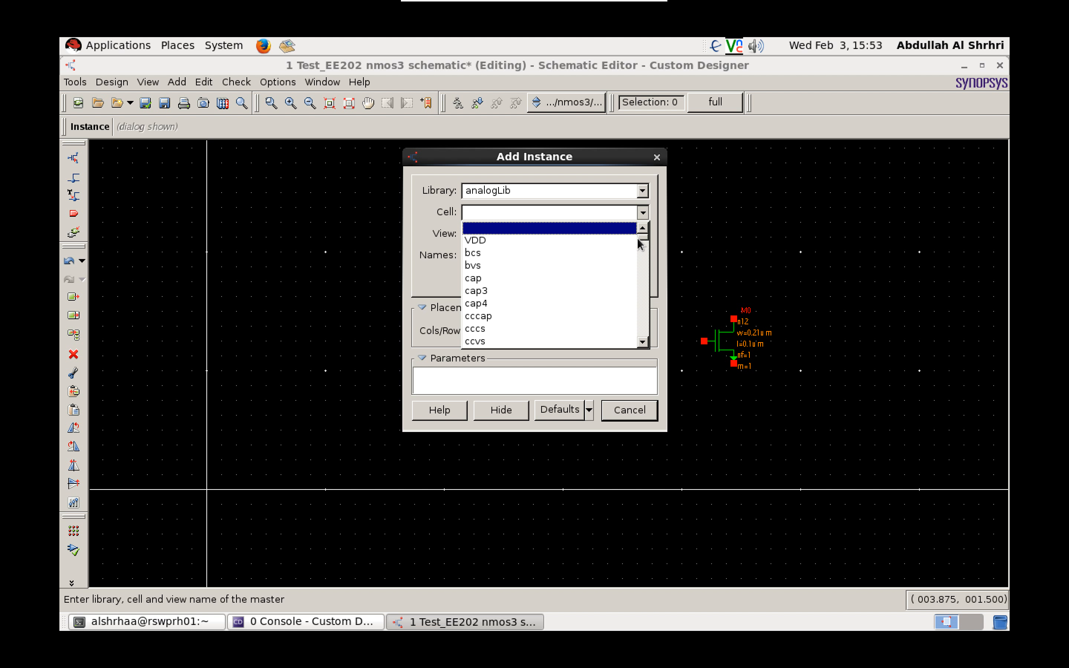
pyautogui.click(576, 214)
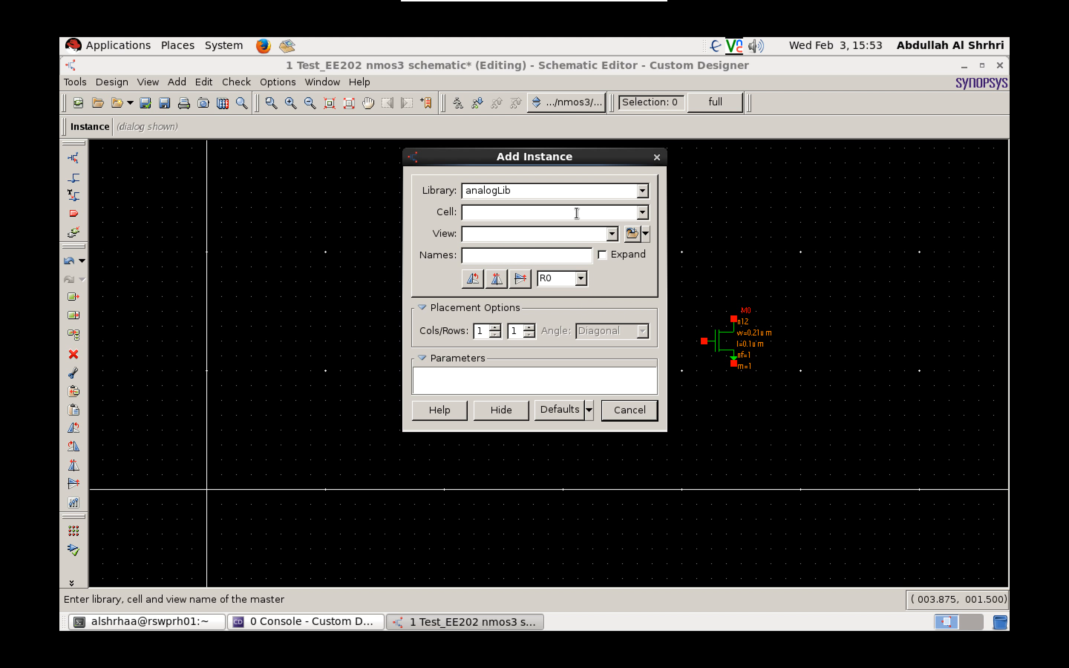
pyautogui.write('vsou')
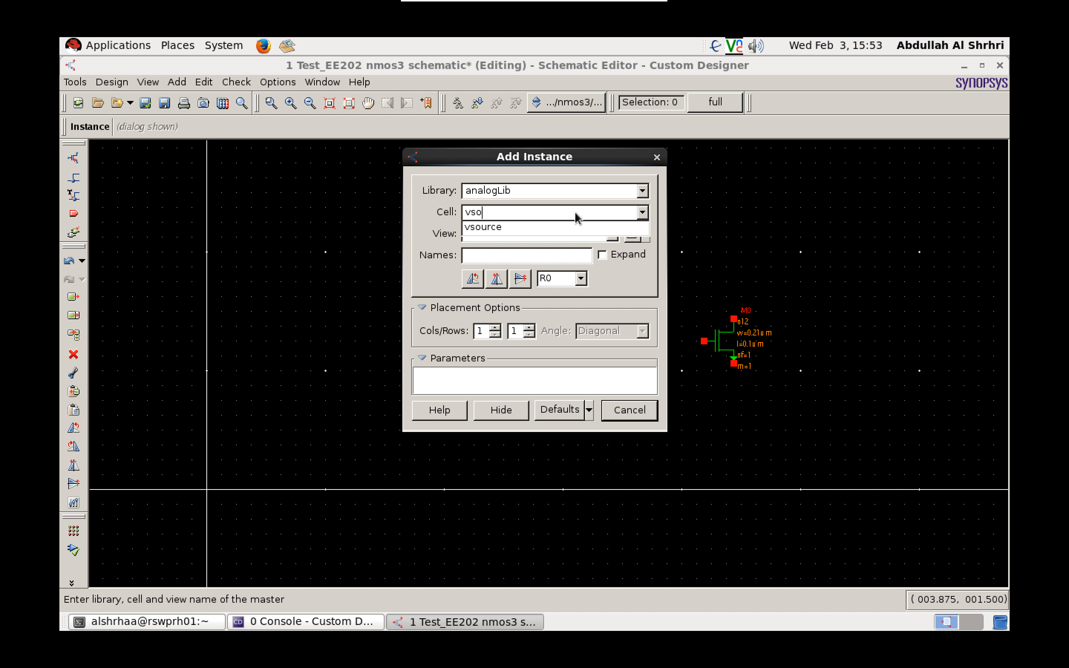
pyautogui.click(538, 227)
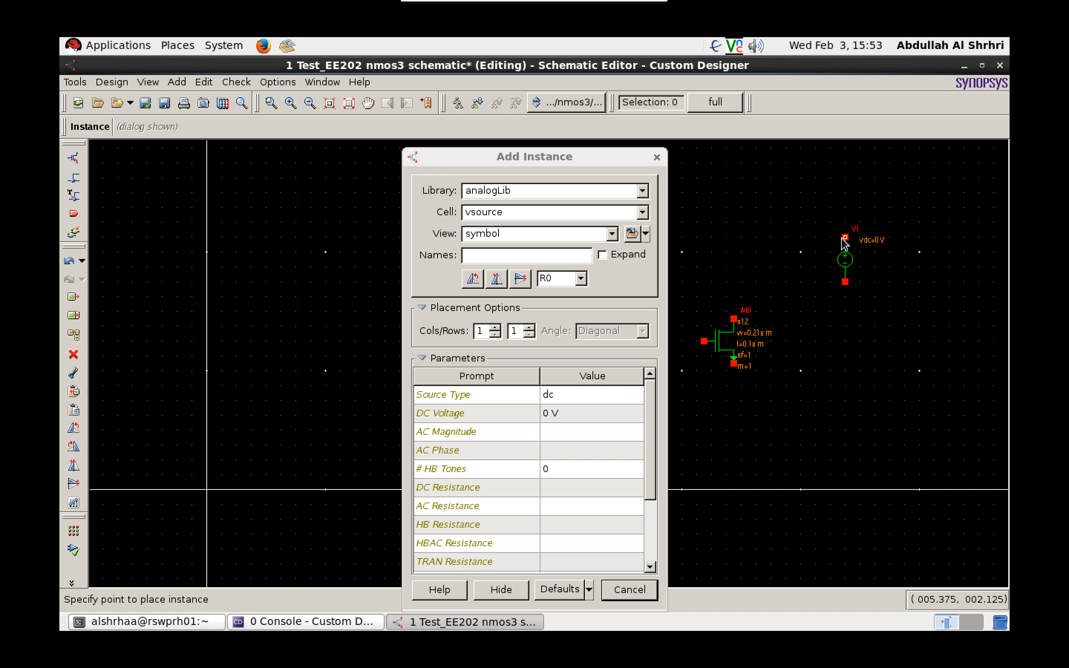
pyautogui.click(842, 238)
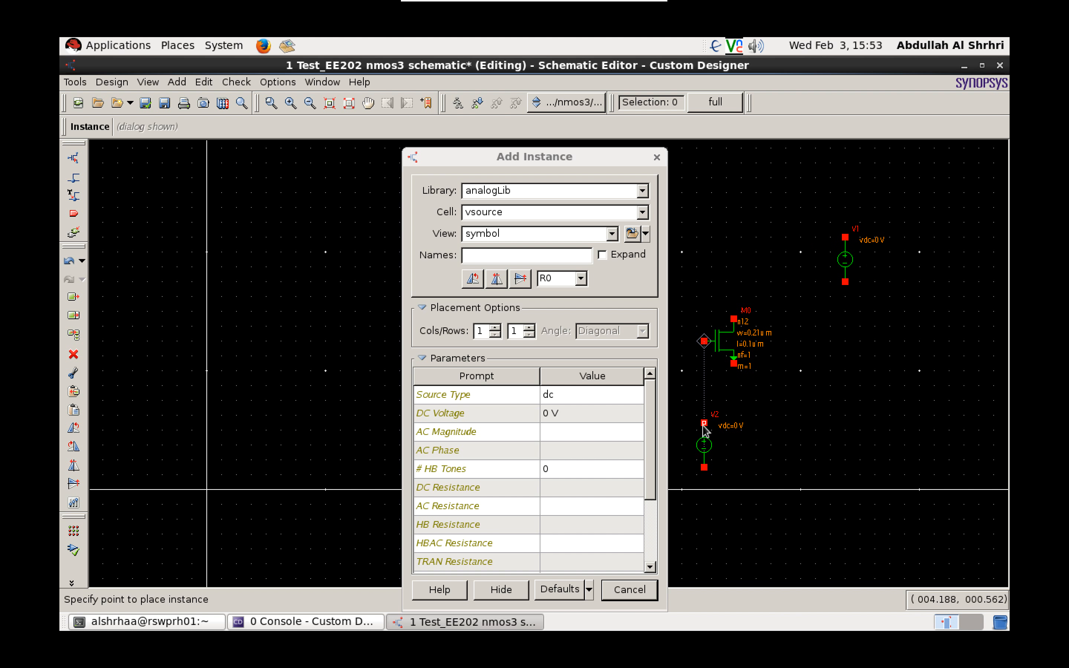
pyautogui.click(674, 399)
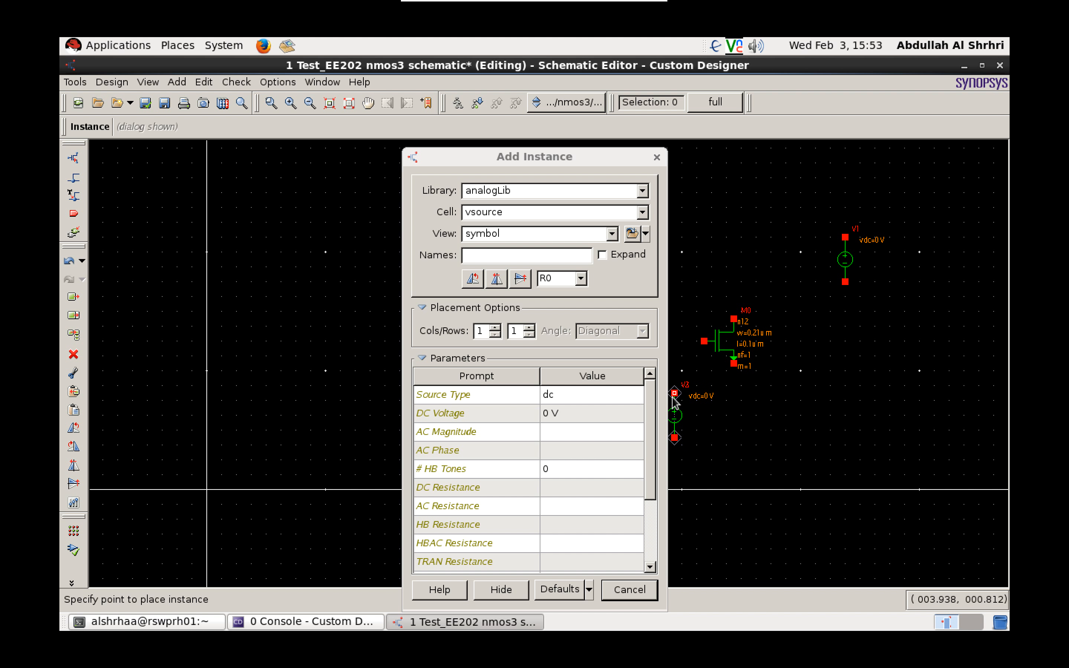
# - Add one gnd instance from analogLib below the transistor and end instance placement
pyautogui.doubleClick(593, 209)
pyautogui.click(643, 213)
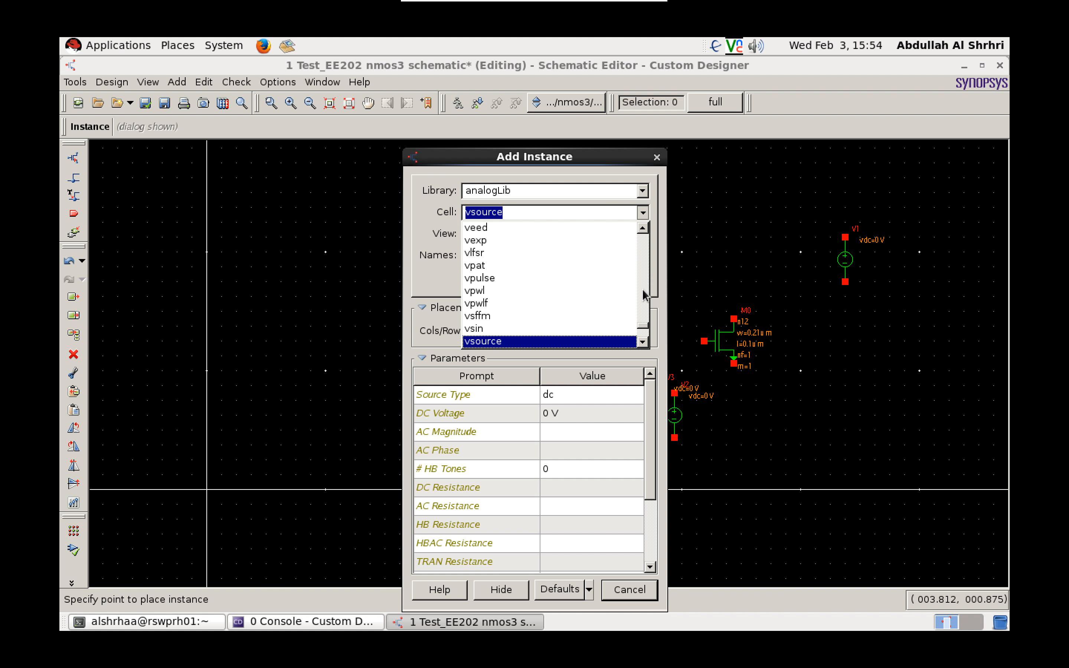
pyautogui.scroll(3, 643, 324)
pyautogui.moveTo(643, 324); pyautogui.dragTo(634, 236)
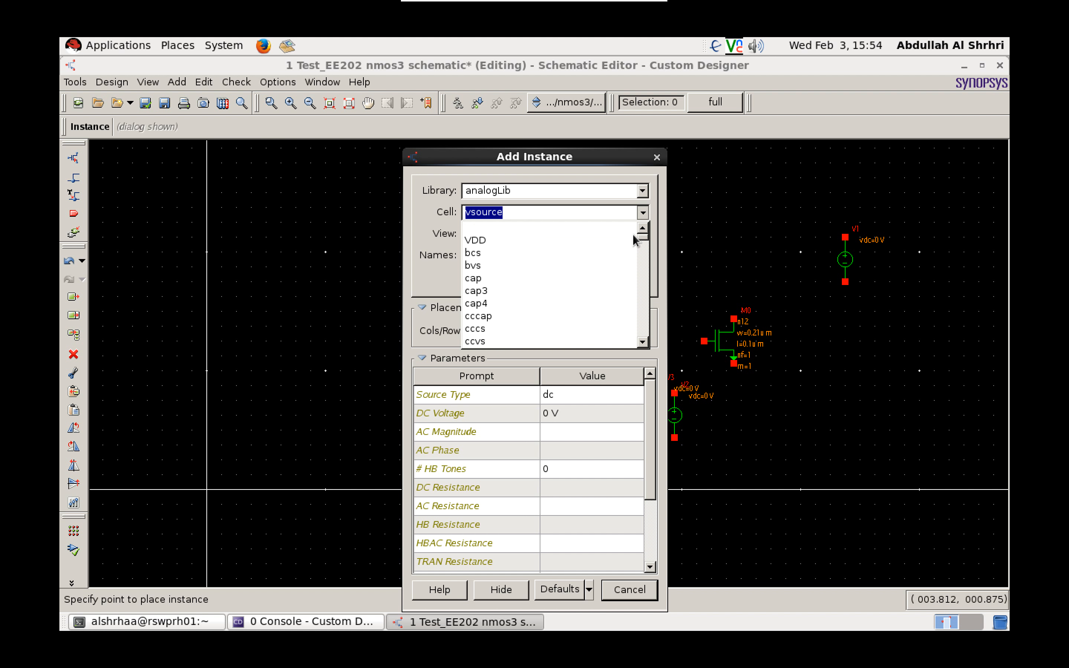
pyautogui.click(643, 341)
pyautogui.click(643, 341)
pyautogui.click(643, 341)
pyautogui.click(643, 342)
pyautogui.click(643, 341)
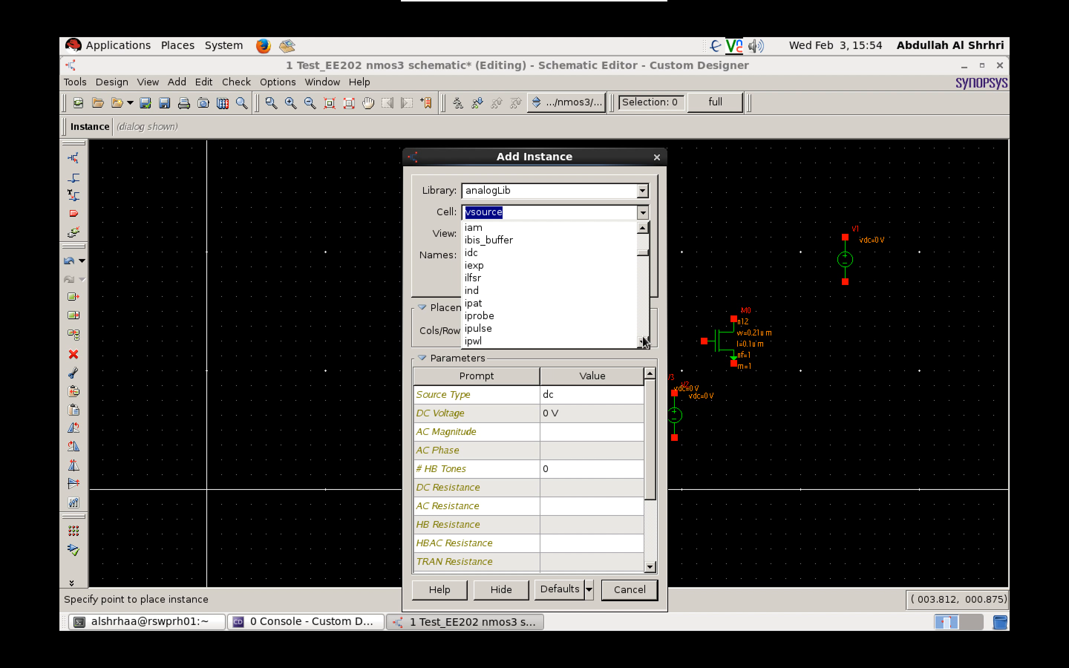
pyautogui.click(643, 228)
pyautogui.click(643, 229)
pyautogui.click(643, 229)
pyautogui.click(643, 228)
pyautogui.click(643, 229)
pyautogui.click(643, 229)
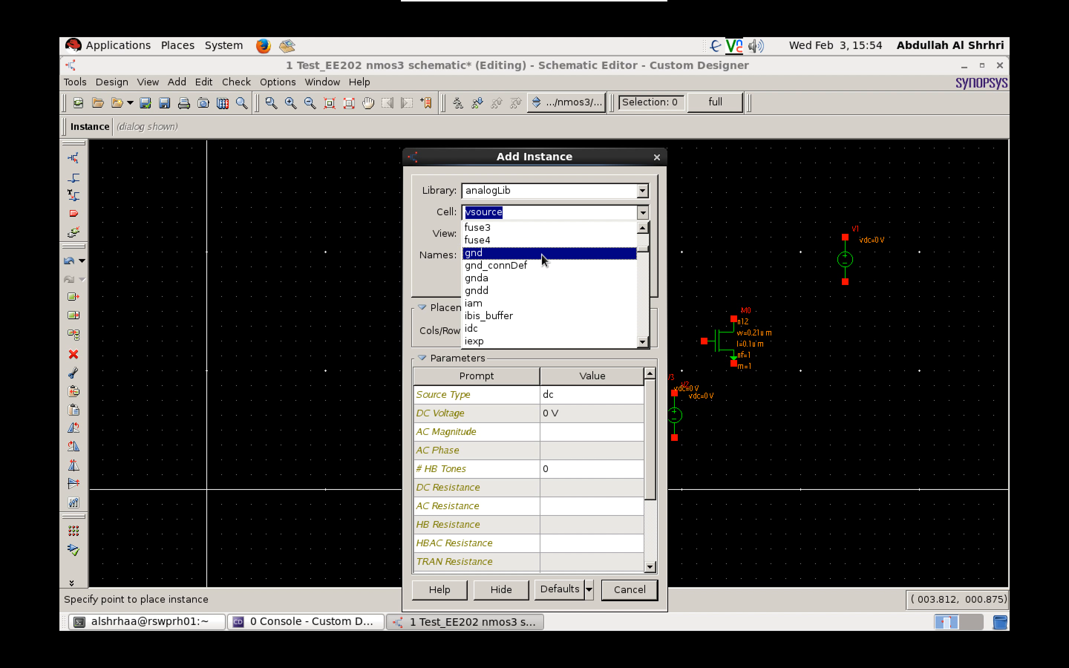
pyautogui.click(553, 251)
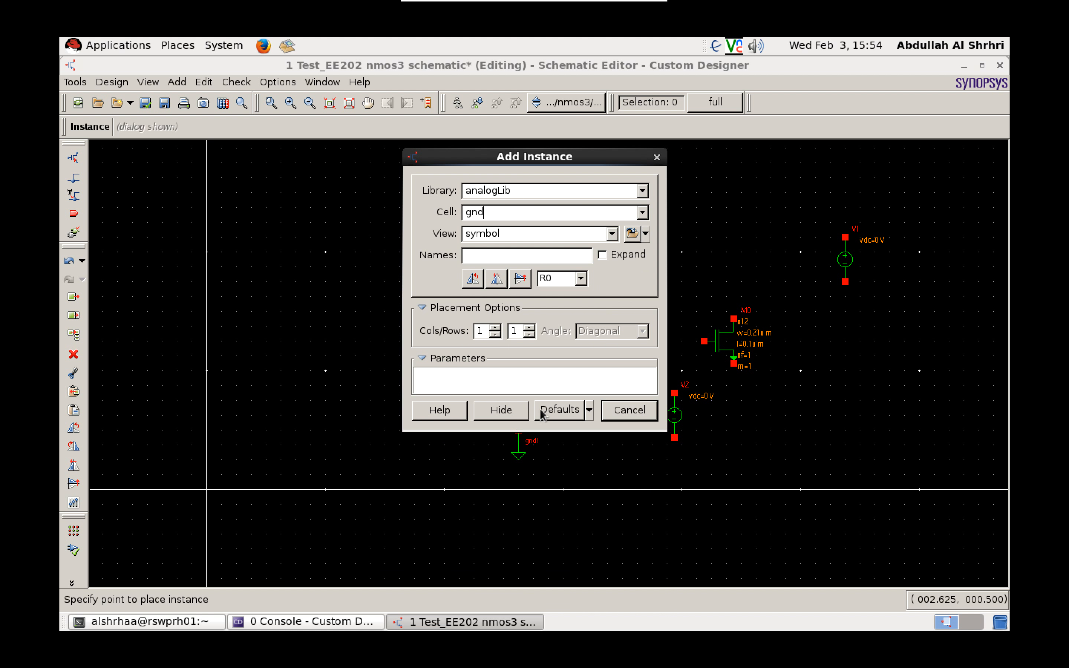
pyautogui.click(734, 438)
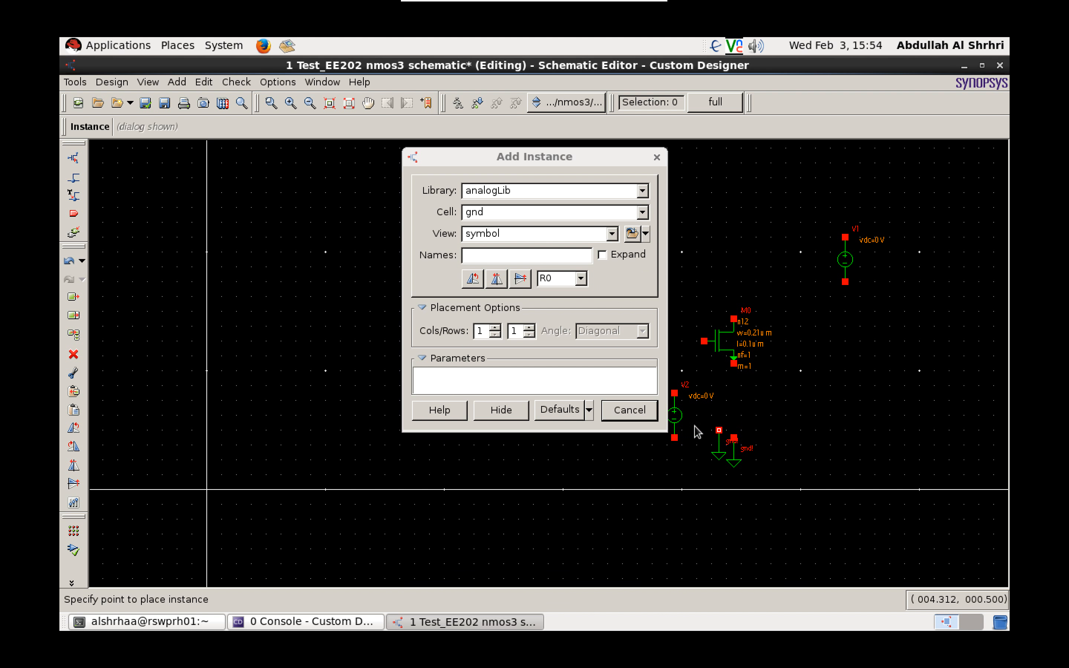
pyautogui.click(629, 410)
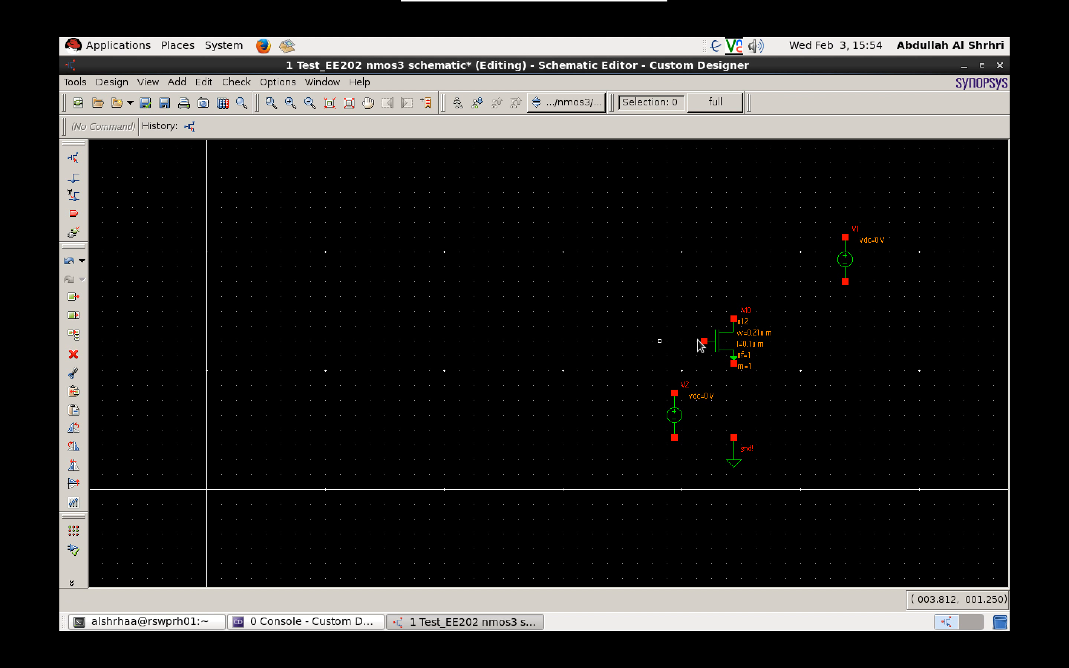
# - Rearrange the schematic around the transistor, with V2 on its gate side, V1 on its drain side and the ground directly below
pyautogui.moveTo(713, 342); pyautogui.dragTo(498, 298)
pyautogui.moveTo(674, 415); pyautogui.dragTo(400, 320)
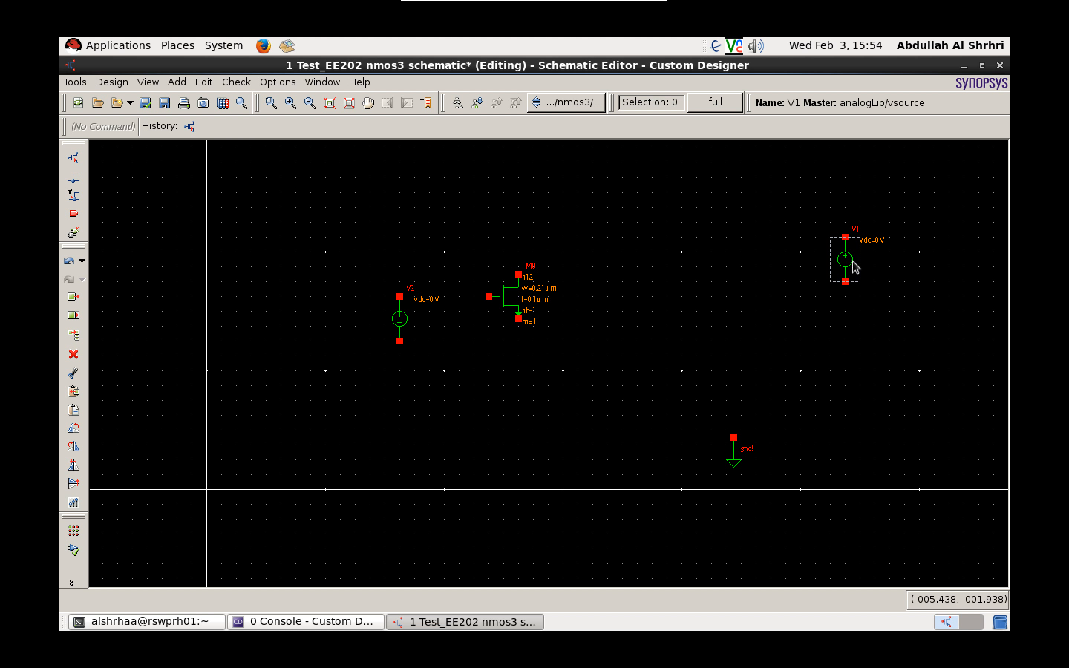
pyautogui.moveTo(853, 268); pyautogui.dragTo(623, 299)
pyautogui.moveTo(735, 455); pyautogui.dragTo(521, 425)
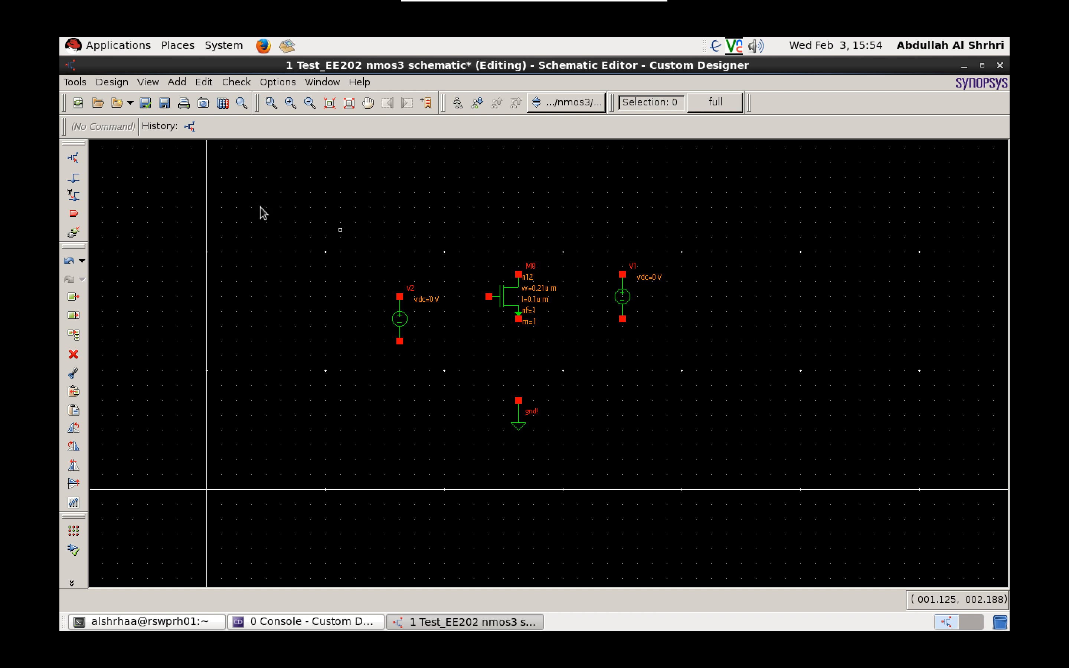
# - Wire V2's positive terminal to the transistor's gate and the transistor's drain to V1's positive terminal
pyautogui.click(75, 179)
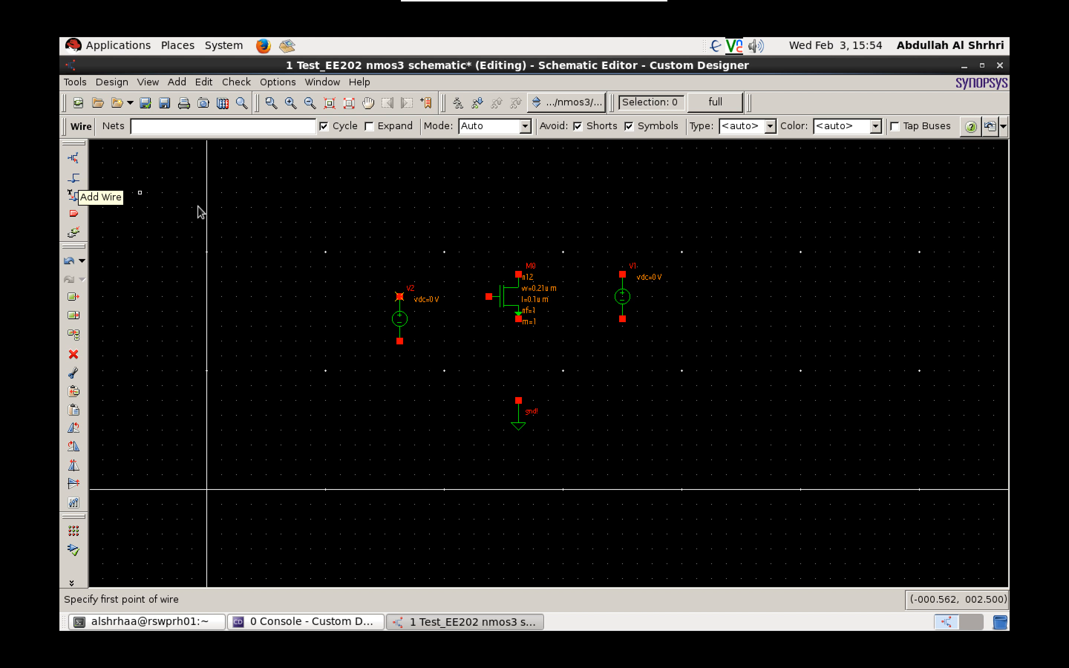
pyautogui.click(400, 297)
pyautogui.click(489, 296)
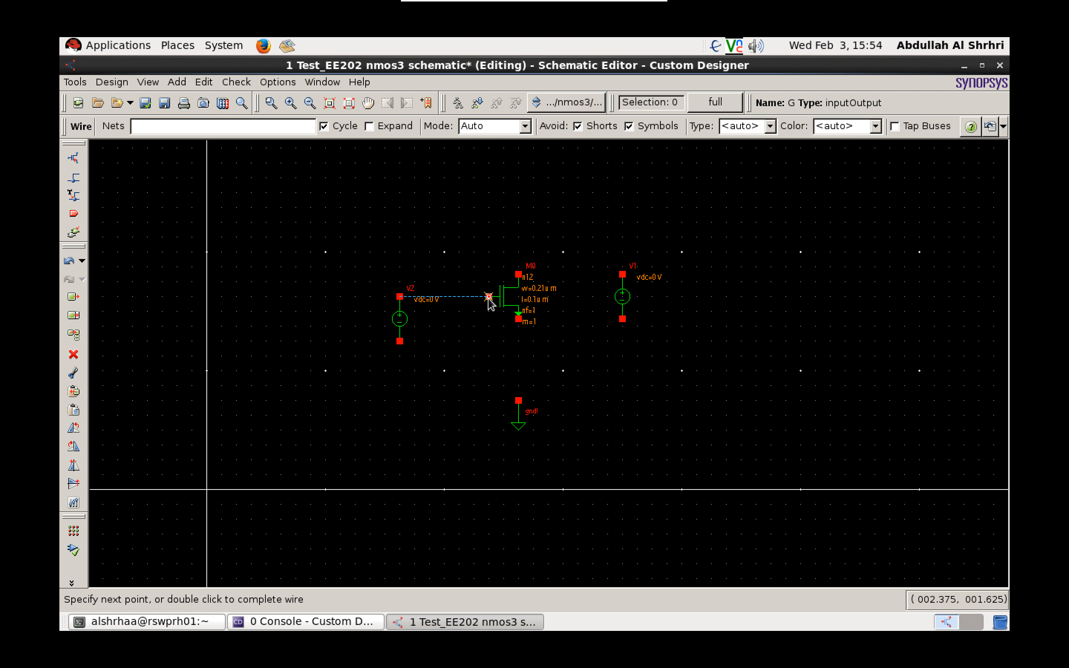
pyautogui.click(519, 274)
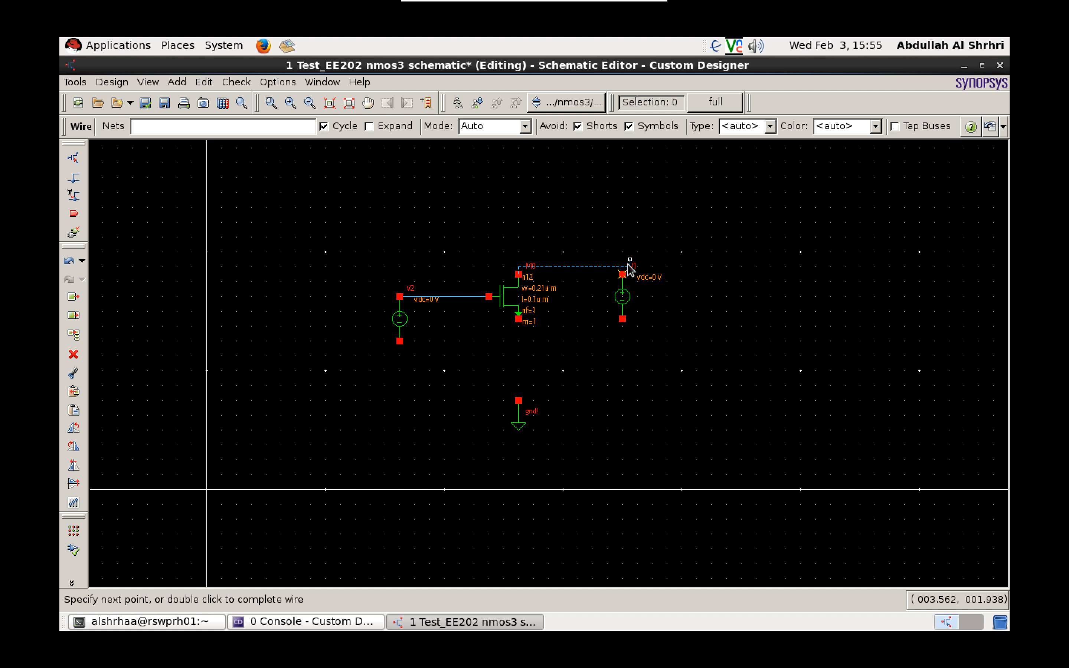
pyautogui.click(623, 275)
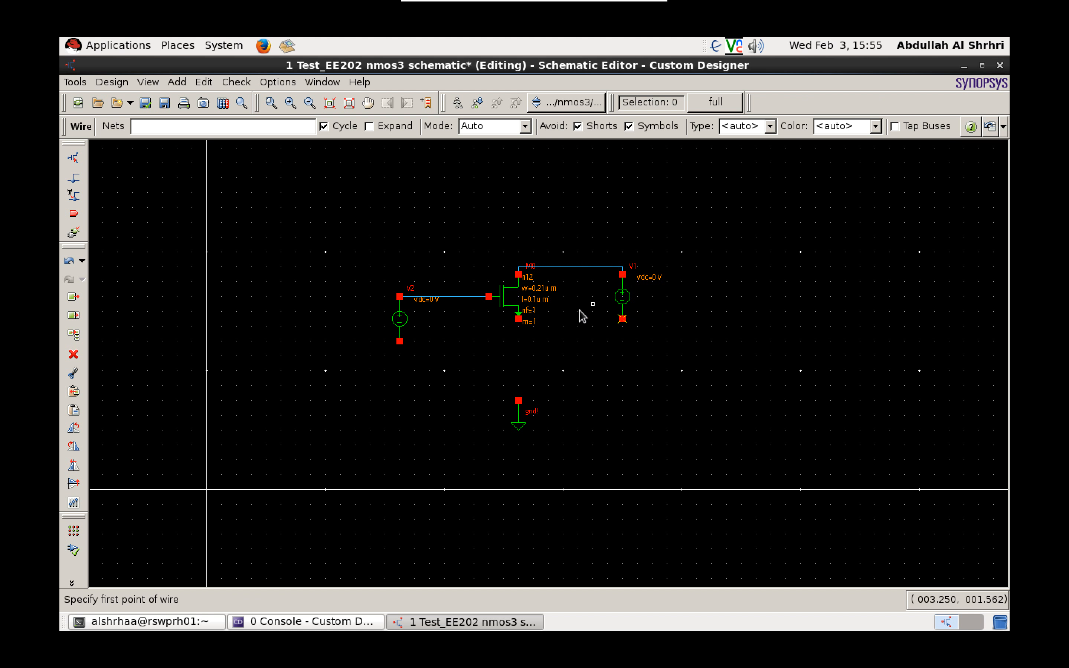
# - Wire the transistor's source terminal to gnd and join the negative terminals of V1 and V2 to that ground wire
pyautogui.click(519, 319)
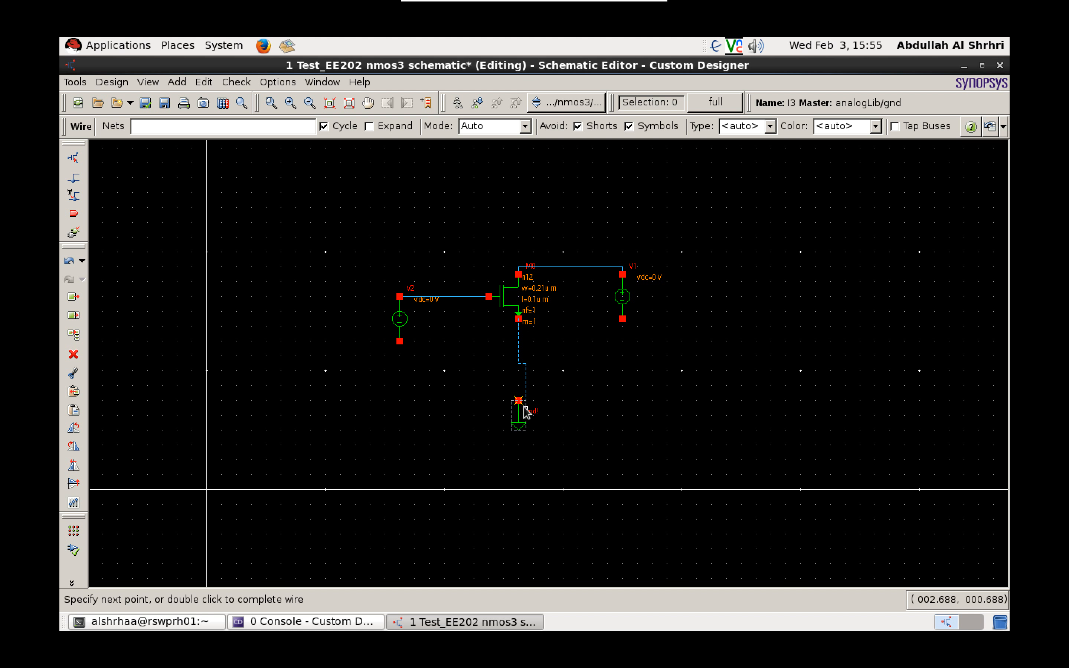
pyautogui.click(518, 401)
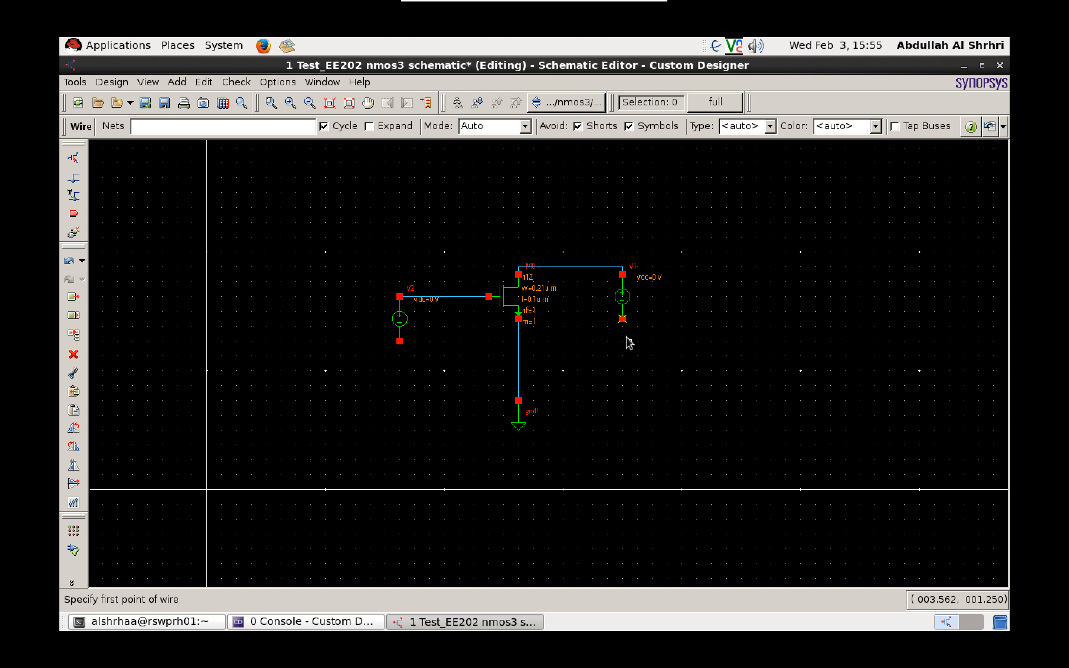
pyautogui.click(623, 320)
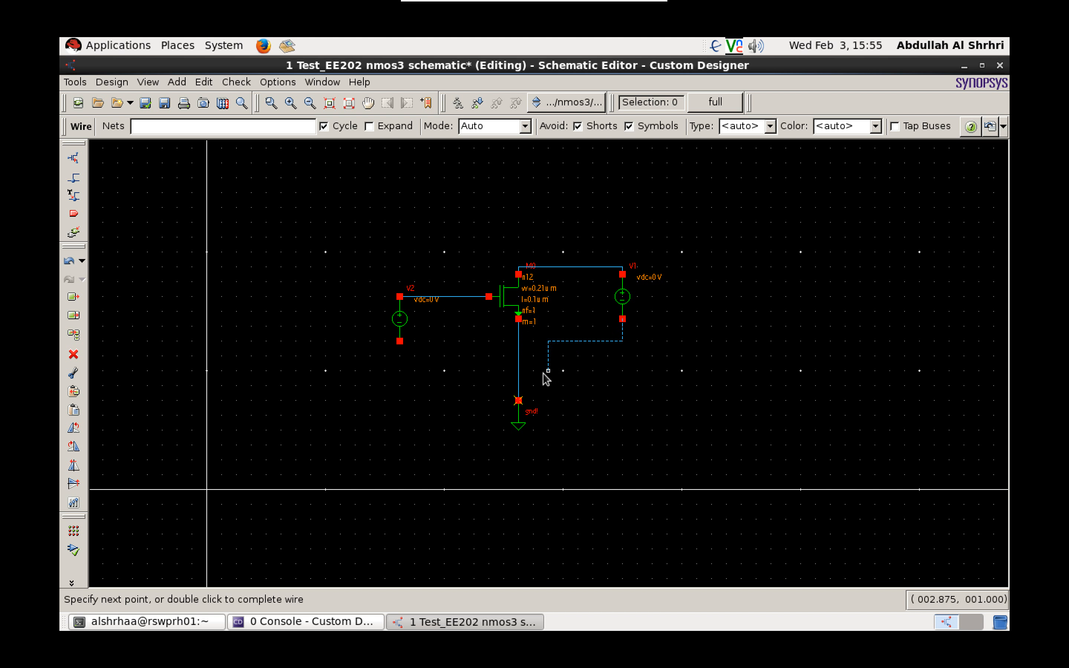
pyautogui.click(519, 363)
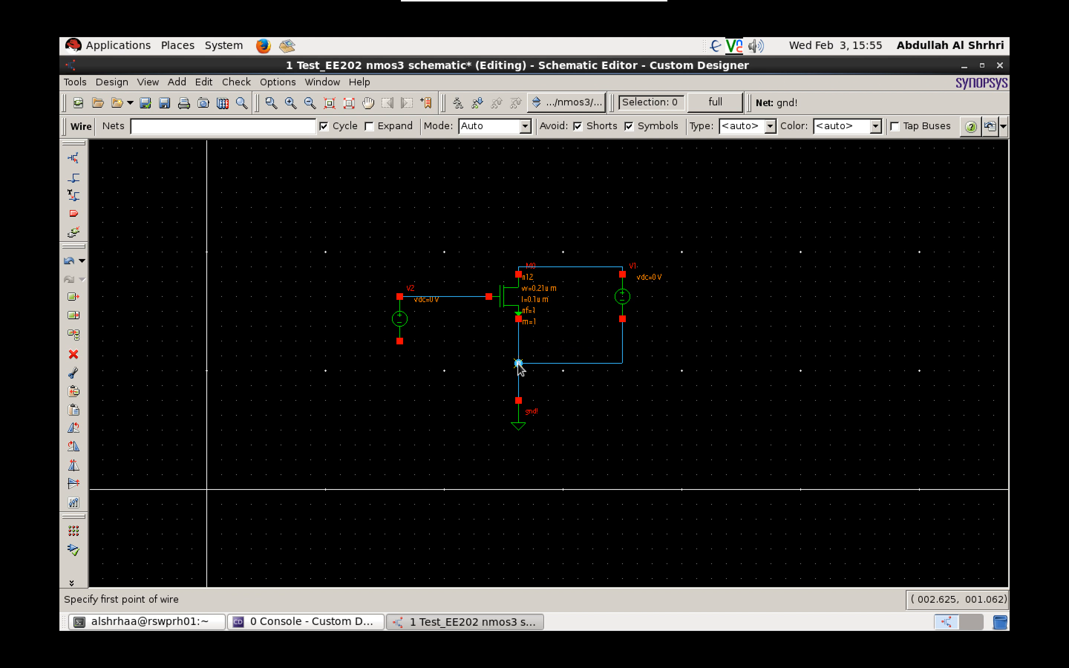
pyautogui.click(400, 342)
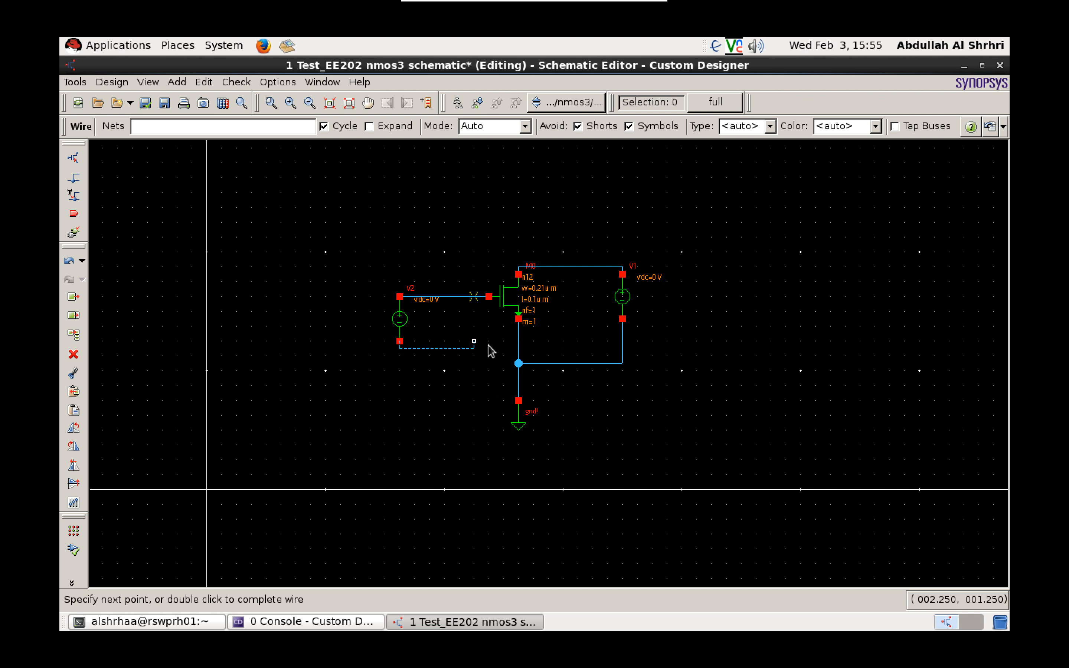
pyautogui.click(518, 363)
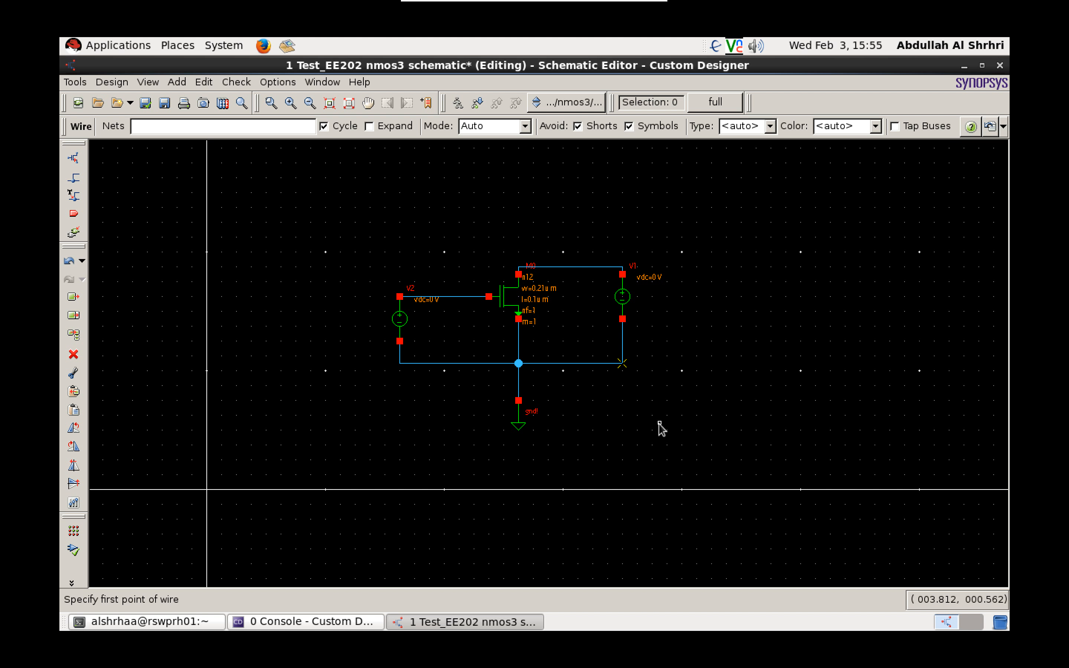
# - Set the DC voltage of source V1 to the variable Vds and apply the change
pyautogui.press('Escape')
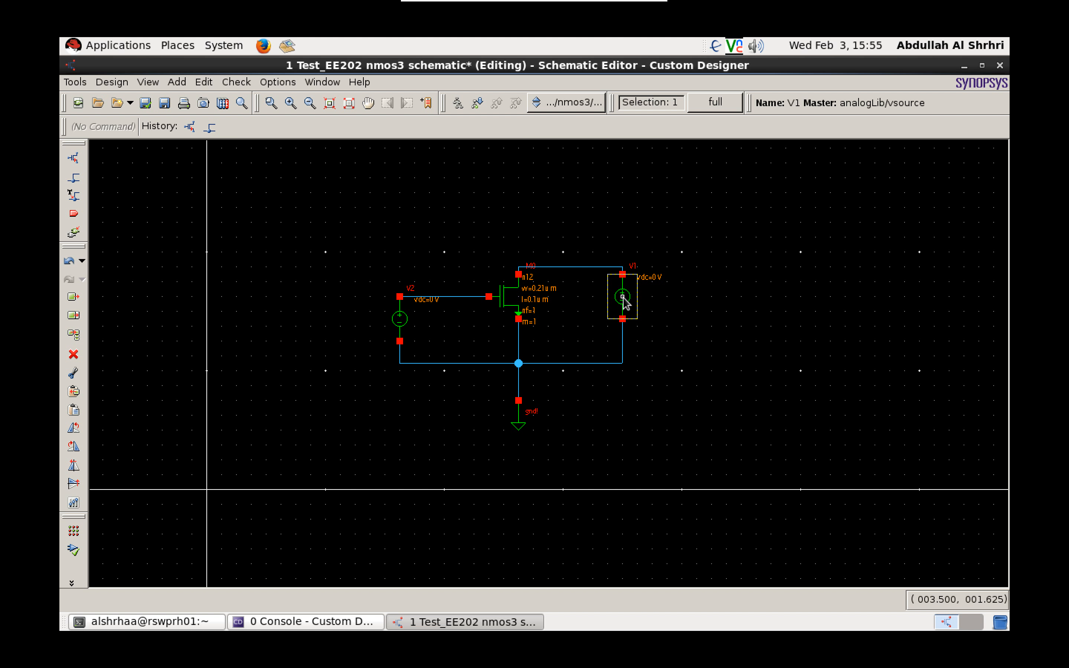
pyautogui.press('q')
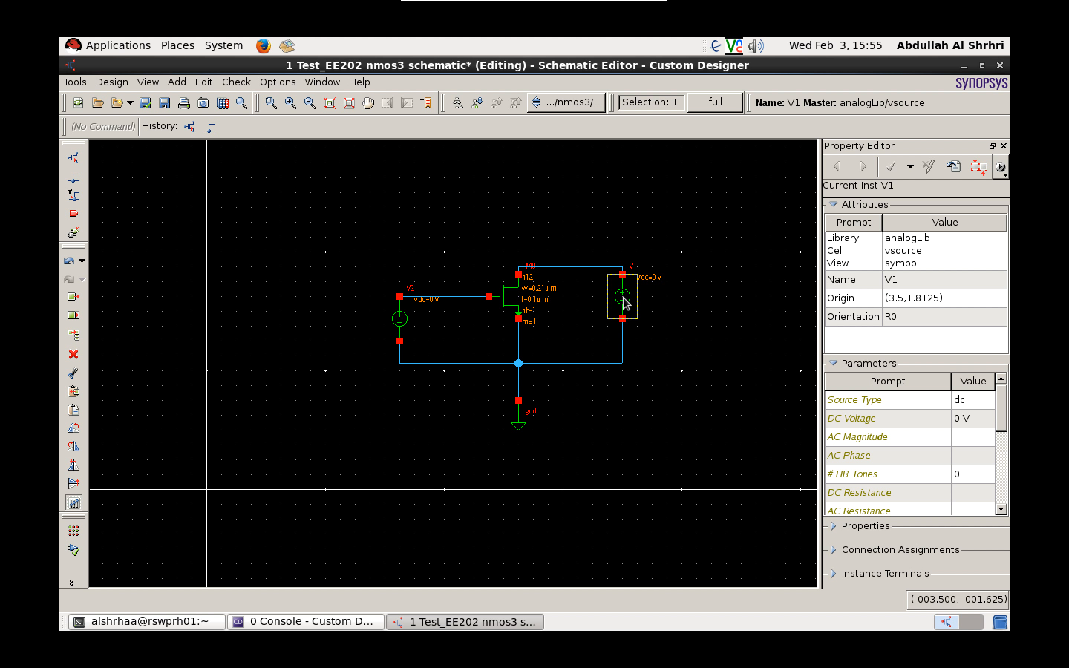
pyautogui.click(961, 420)
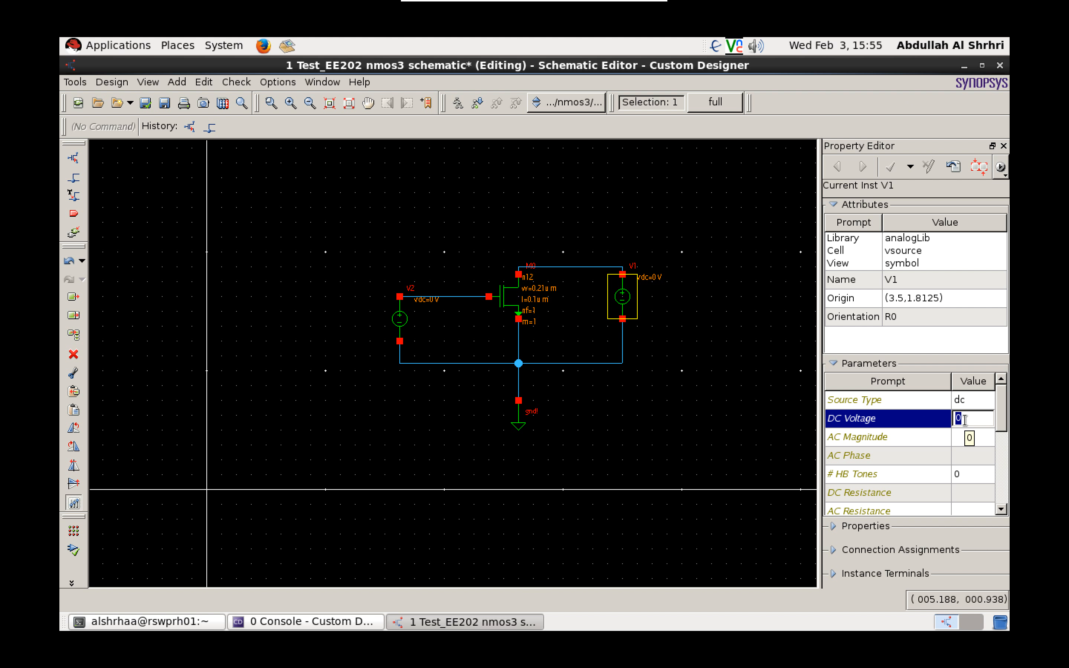
pyautogui.write('Vds')
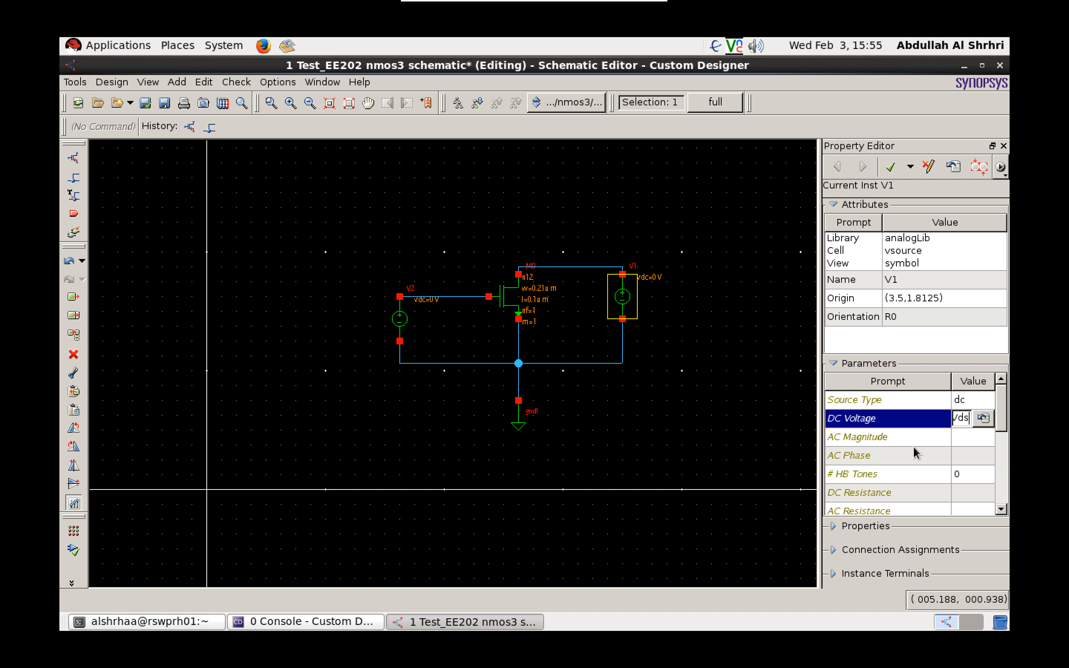
pyautogui.press('Return')
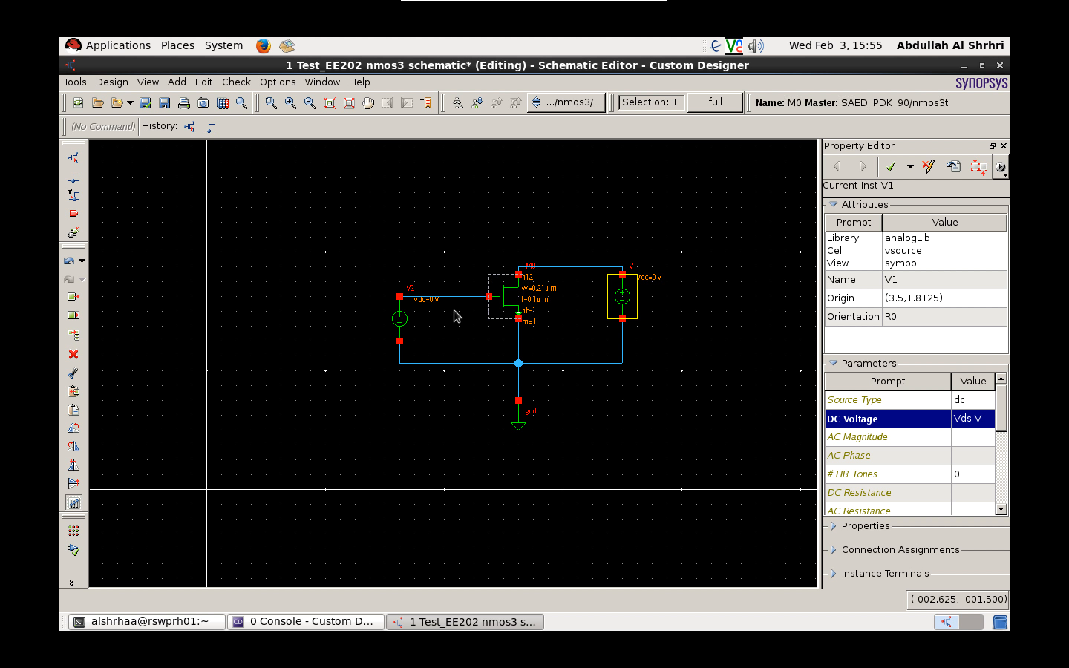
pyautogui.click(405, 324)
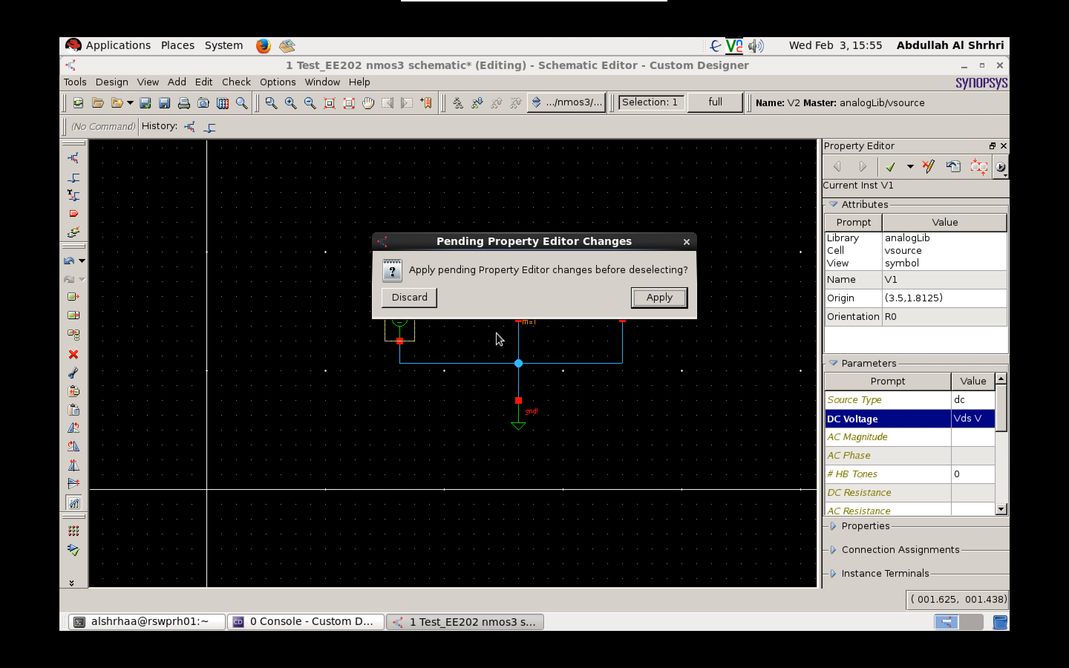
pyautogui.click(659, 297)
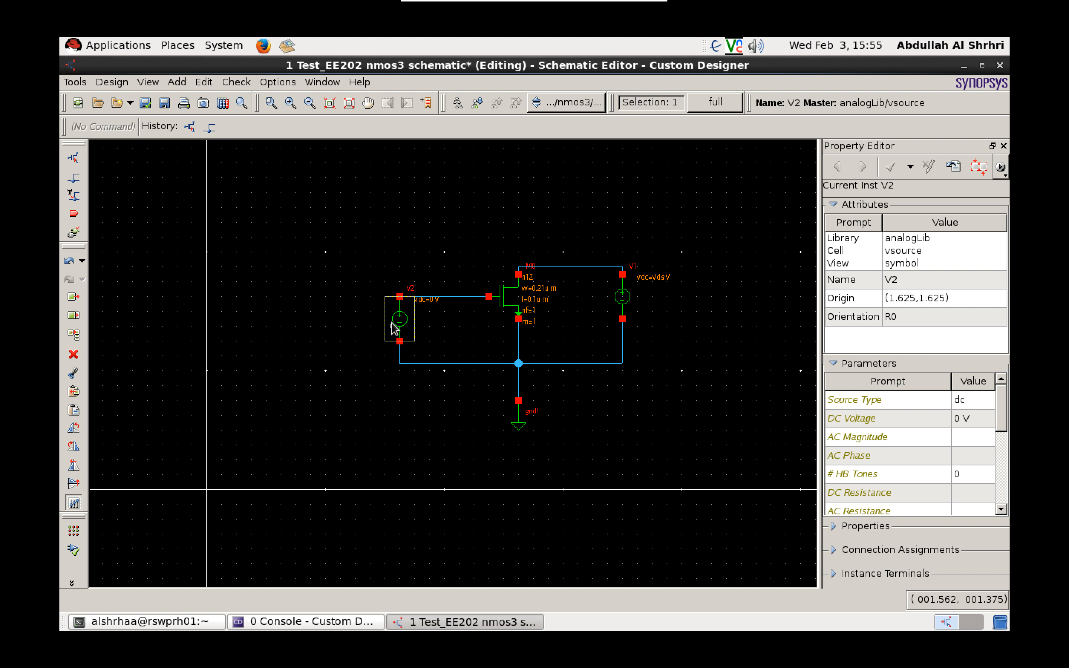
# - Set the DC voltage of source V2 to the variable Vgs and apply the change
pyautogui.click(963, 418)
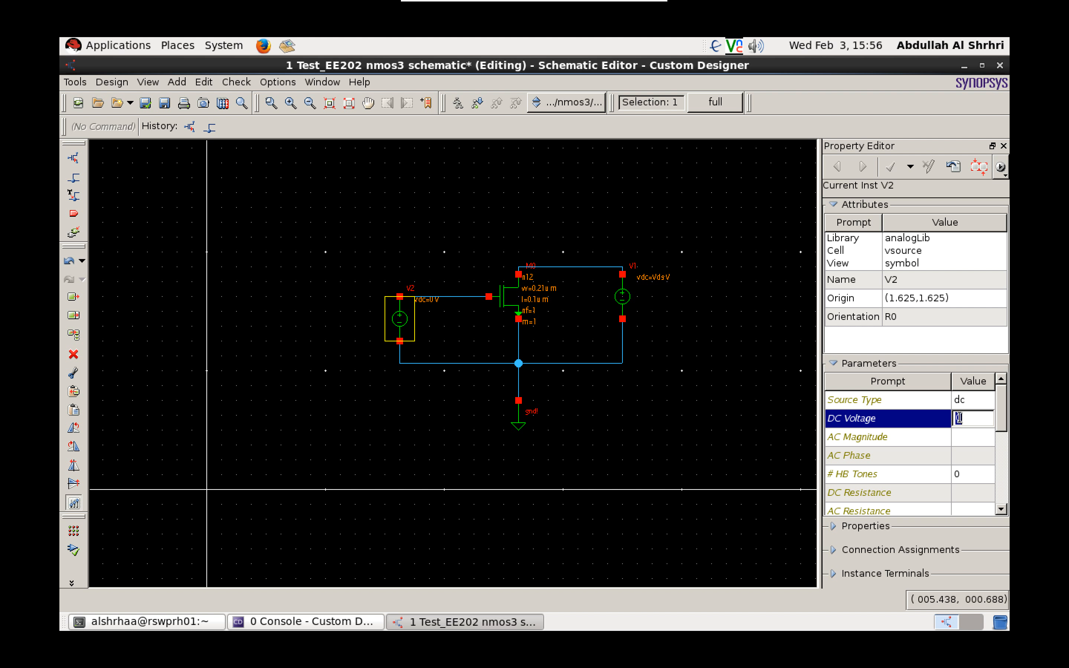
pyautogui.write('Vgs')
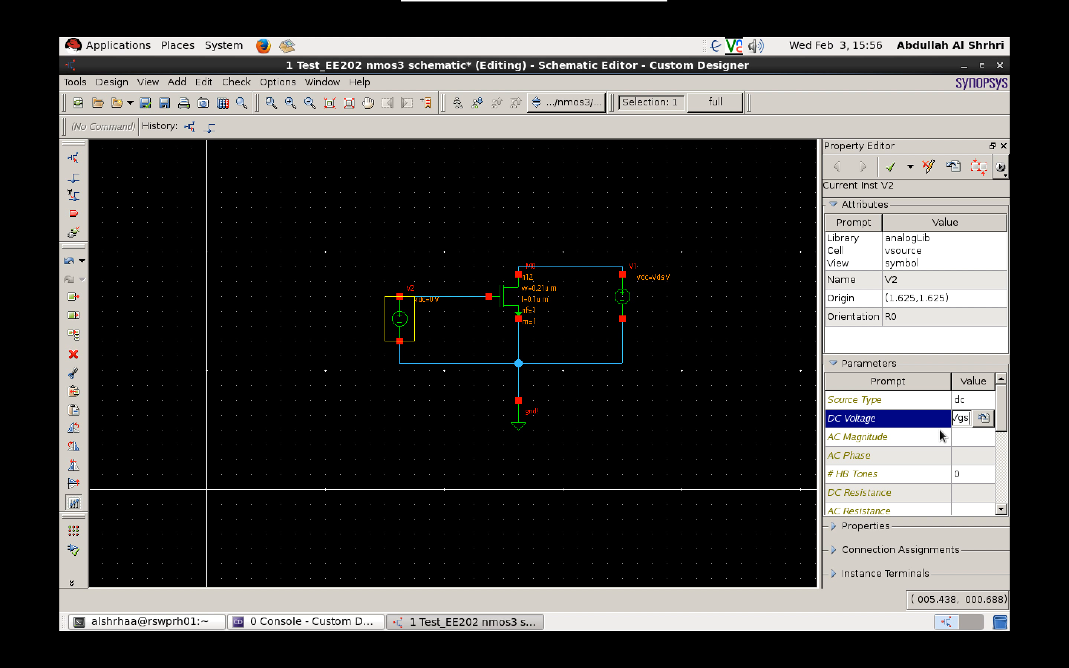
pyautogui.press('Return')
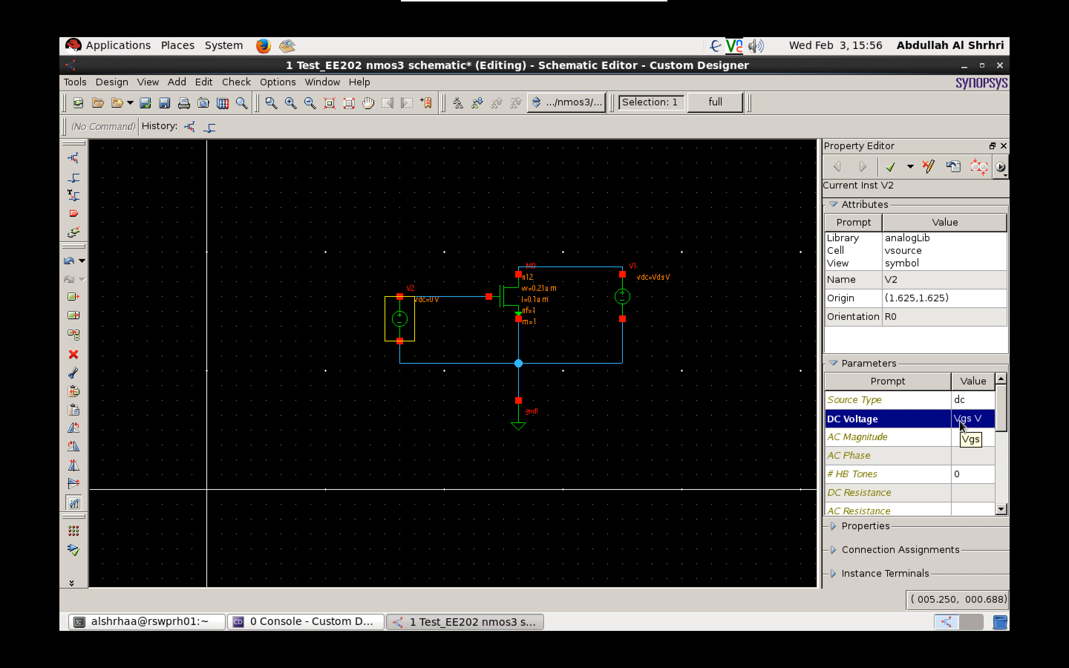
pyautogui.click(669, 420)
pyautogui.click(660, 297)
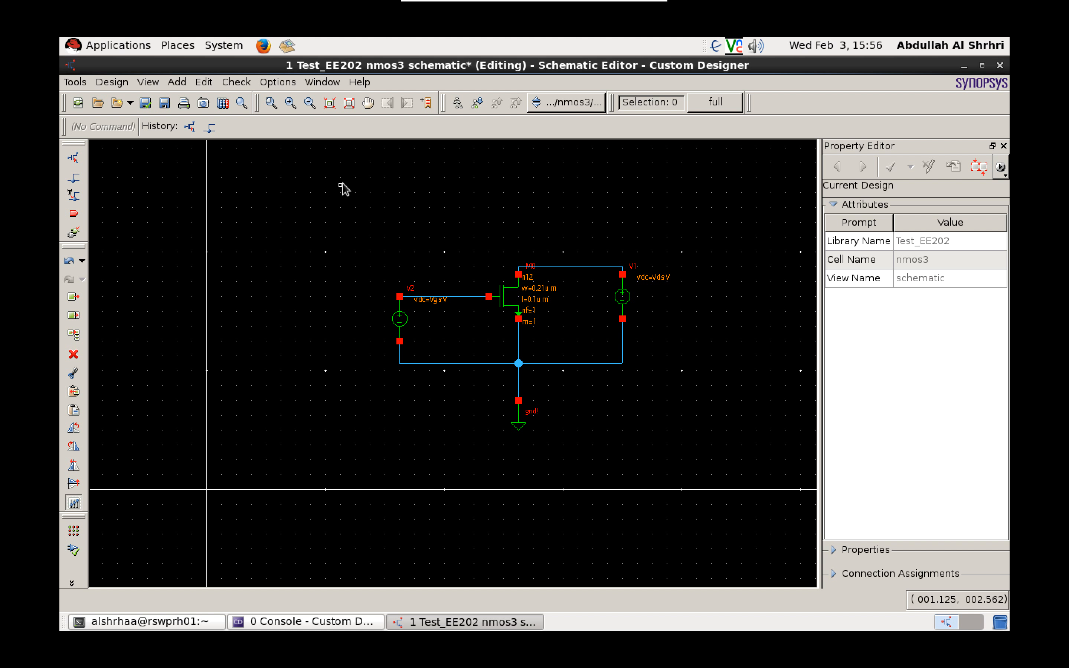
# - Launch SAE for the nmos3 schematic and start a new analysis of type dc
pyautogui.click(75, 83)
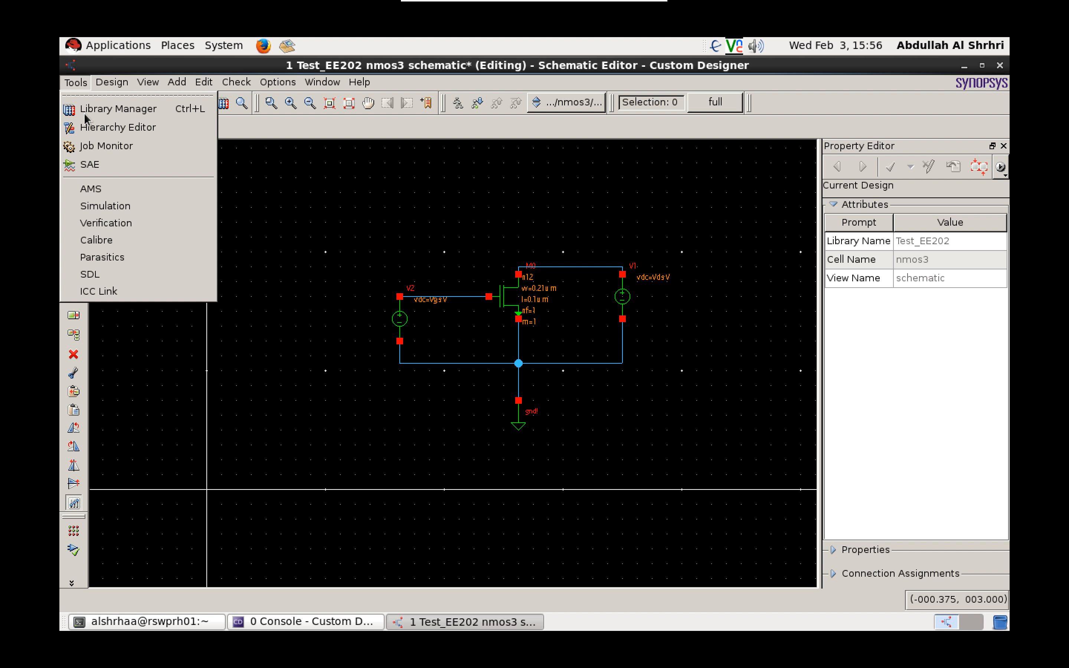
pyautogui.click(91, 165)
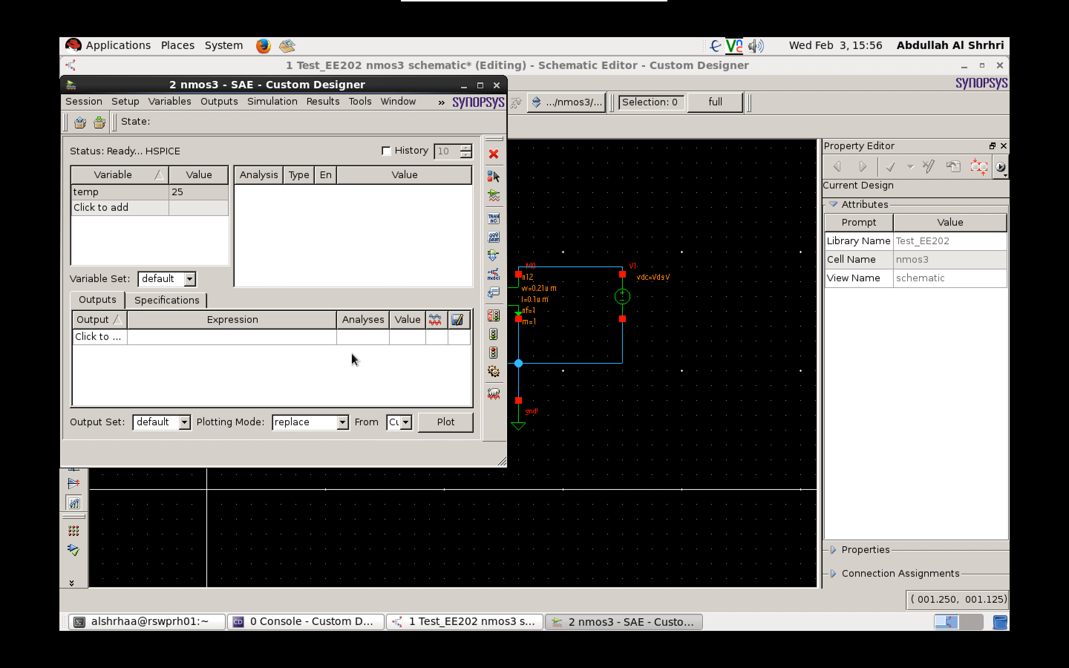
pyautogui.click(125, 102)
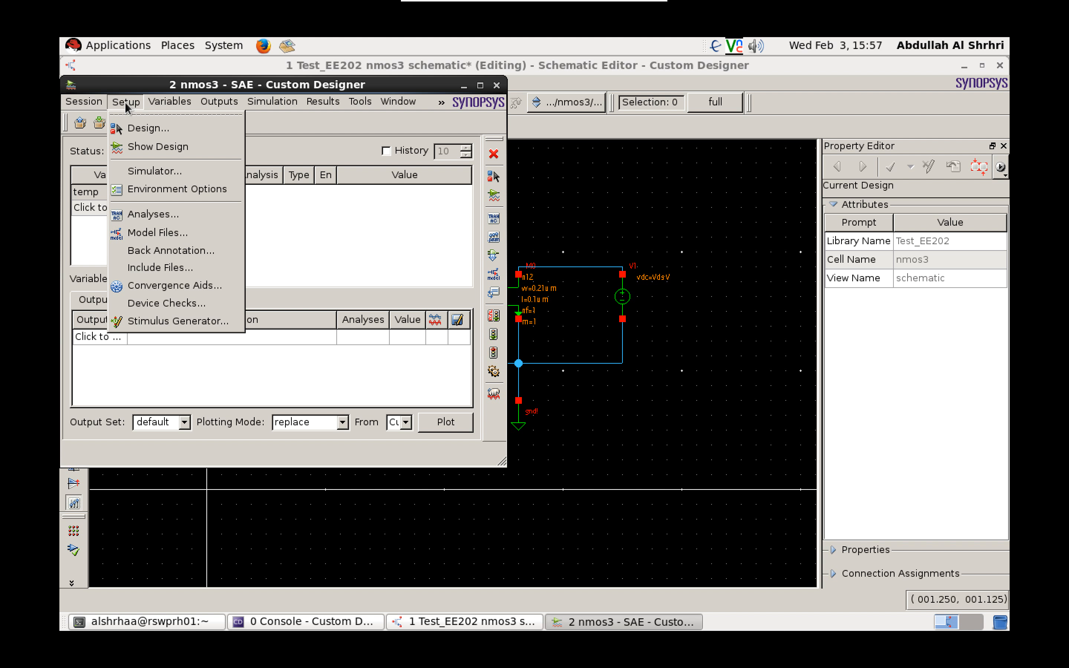
pyautogui.click(152, 215)
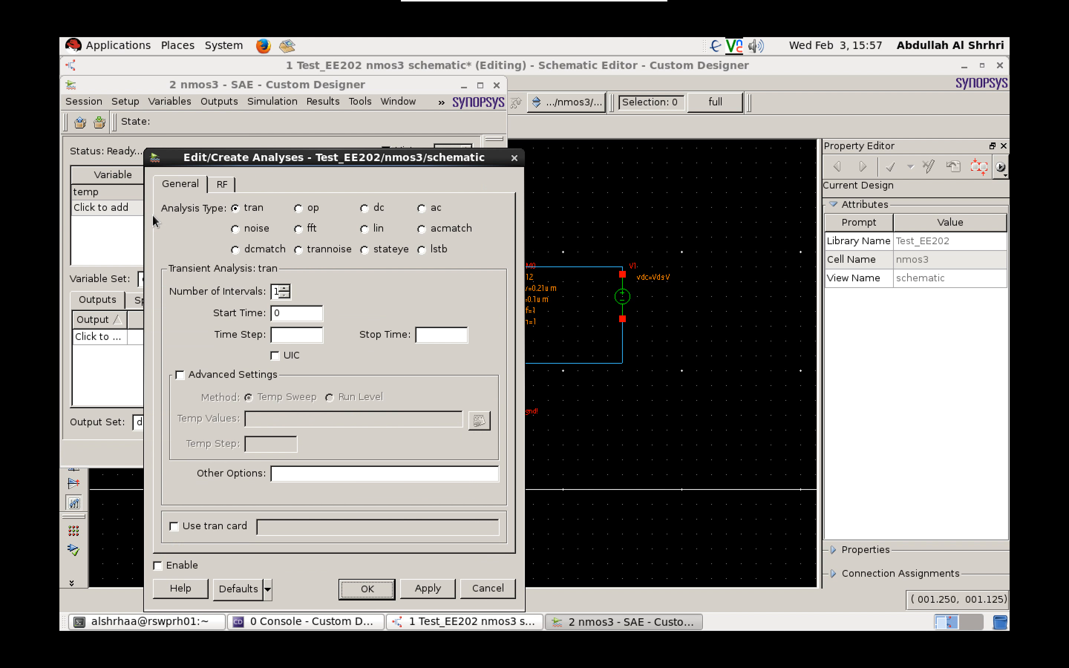
pyautogui.click(364, 208)
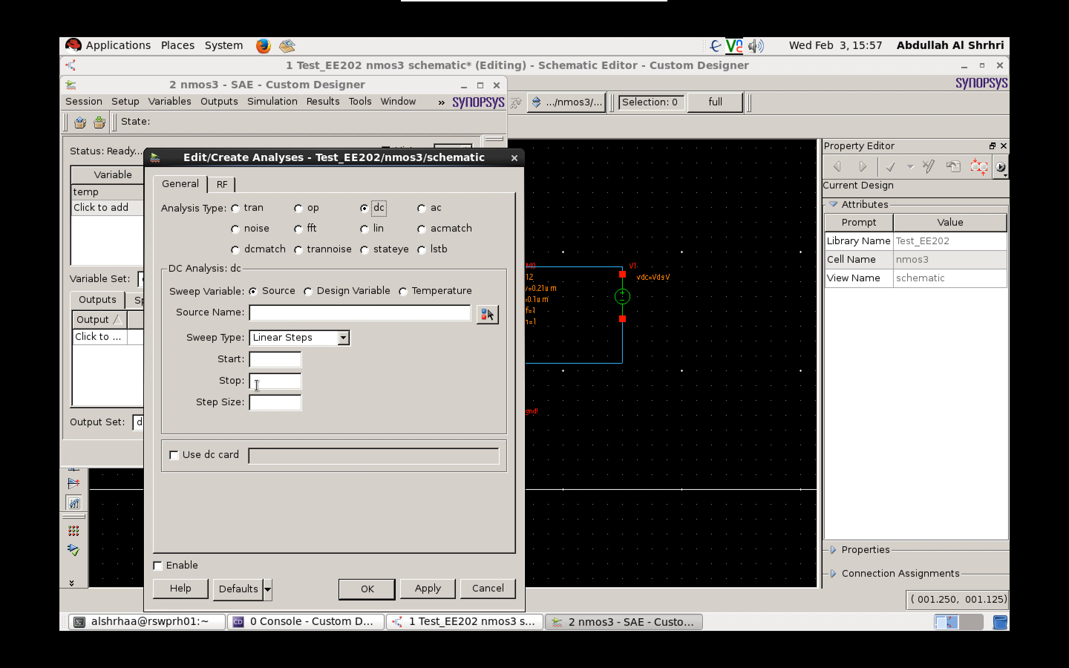
# - Define the analysis with the dc card ".dc Vgs 0 2 0.05 Vds 0.1 2 1.9" and accept it
pyautogui.click(173, 454)
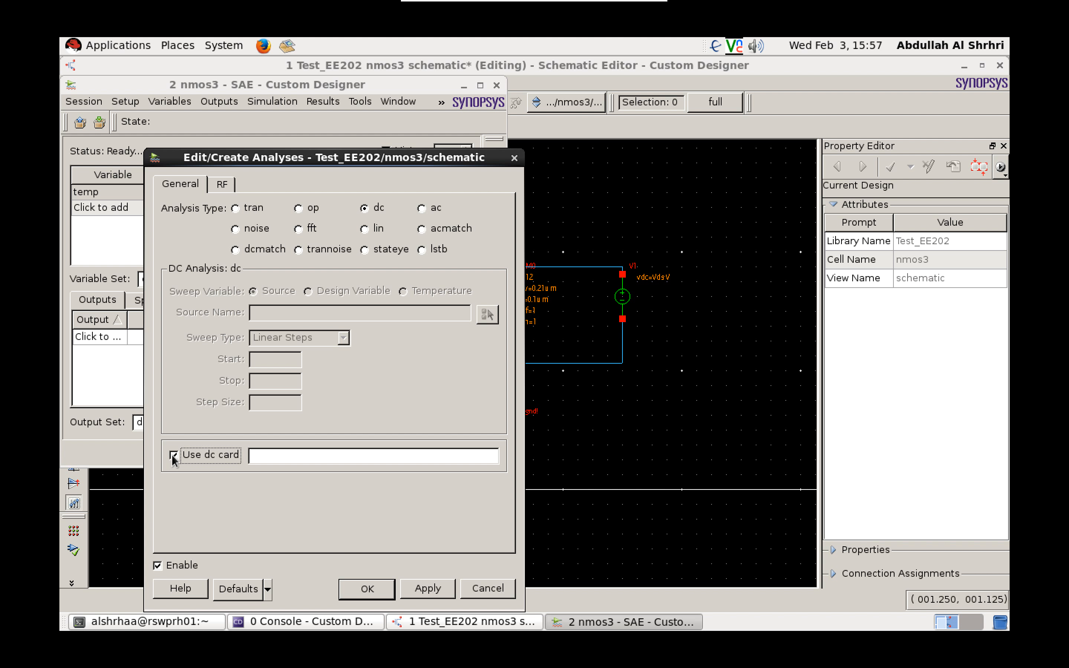
pyautogui.click(272, 455)
pyautogui.write('.dc')
pyautogui.write('Vgs 0 2 0.05 Vds ')
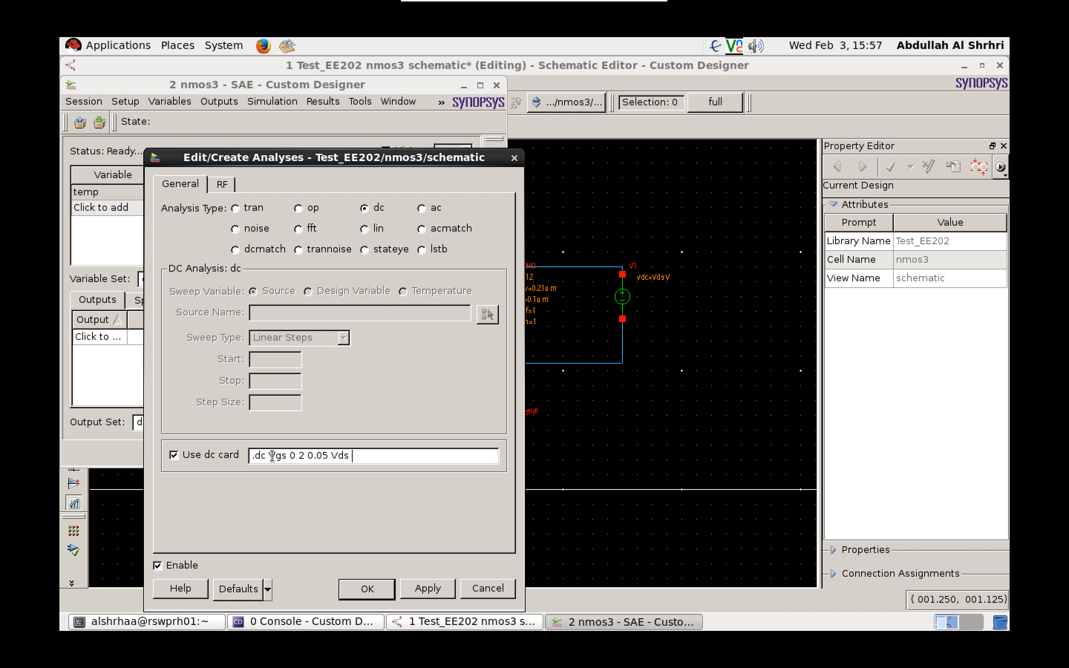
pyautogui.write('0.1 2')
pyautogui.write('1.9')
pyautogui.click(367, 589)
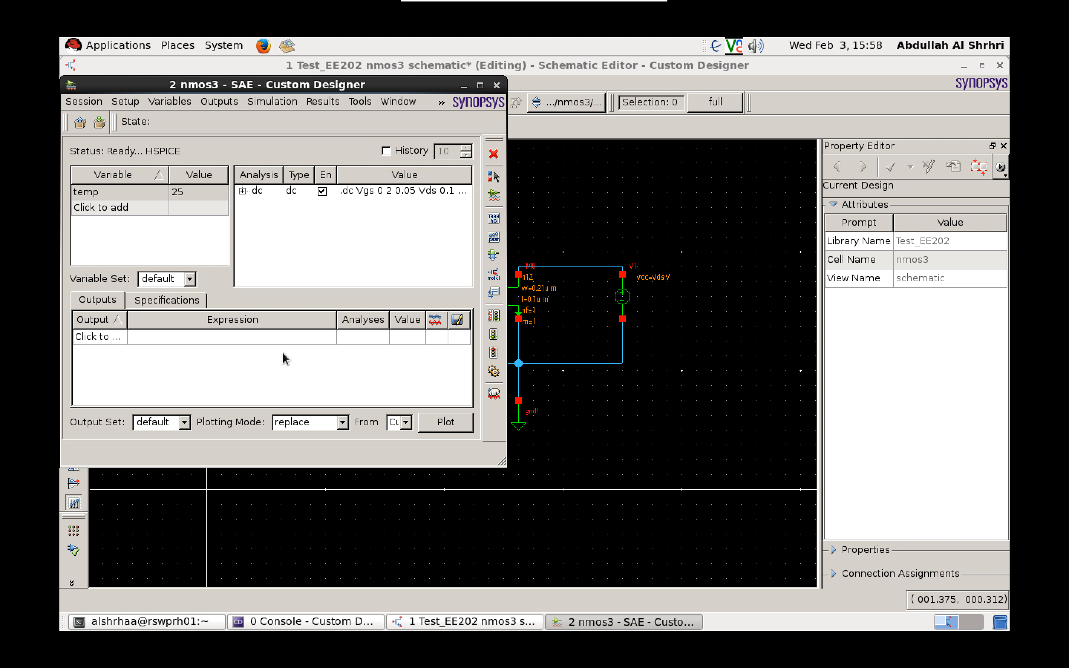
# - Add the current at transistor M0's drain terminal, i(/M0/D), as a simulation output by picking it in the schematic
pyautogui.click(209, 338)
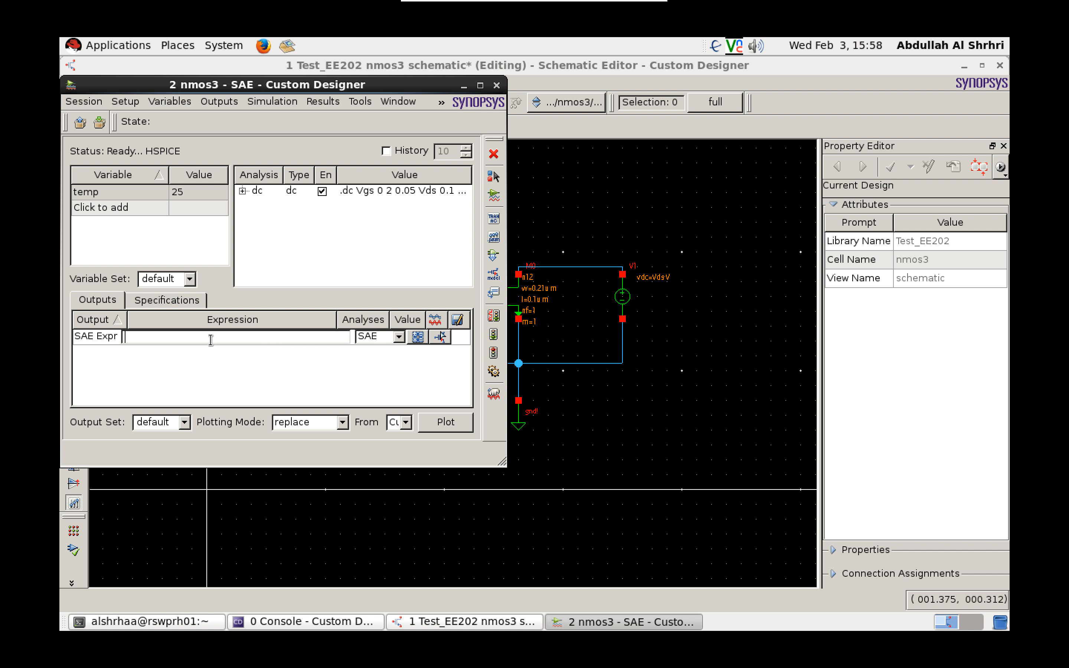
pyautogui.click(442, 338)
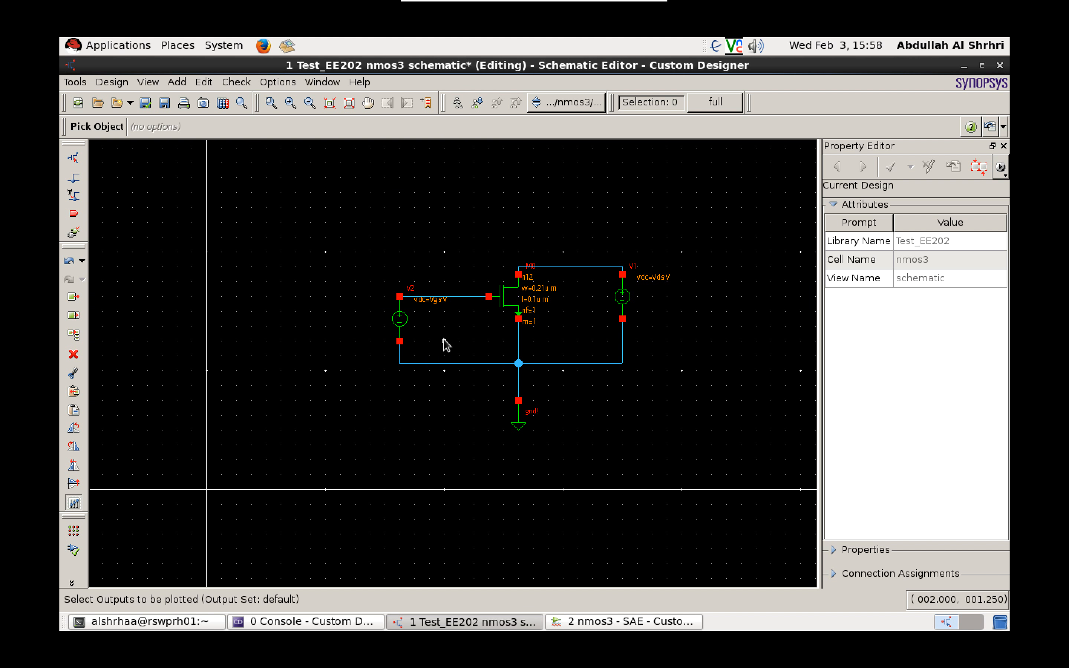
pyautogui.click(518, 276)
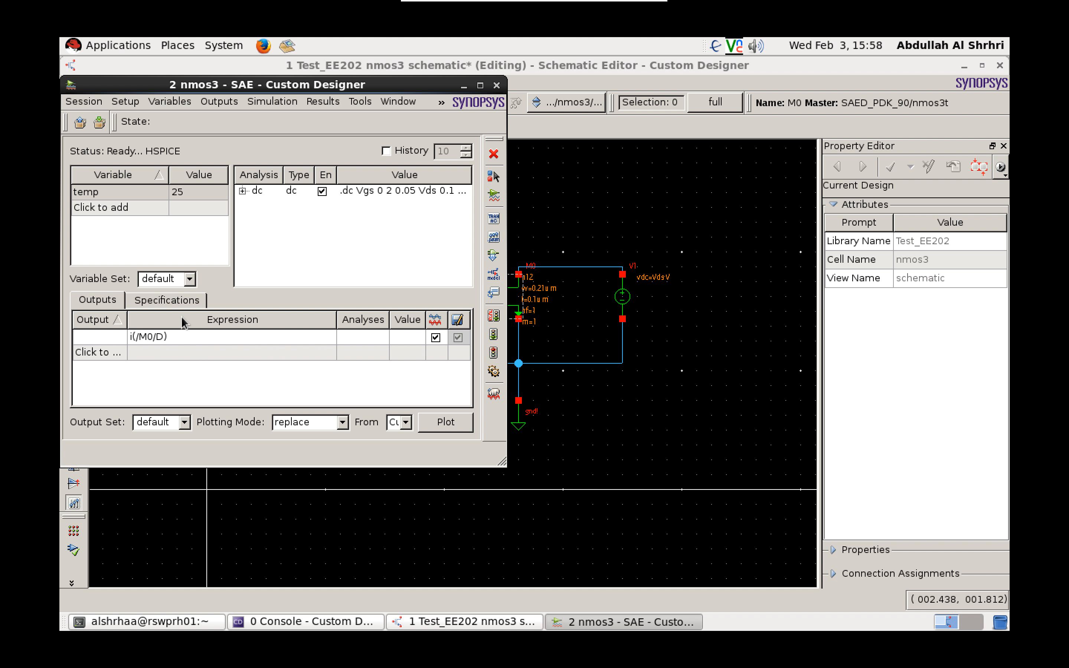
pyautogui.click(150, 335)
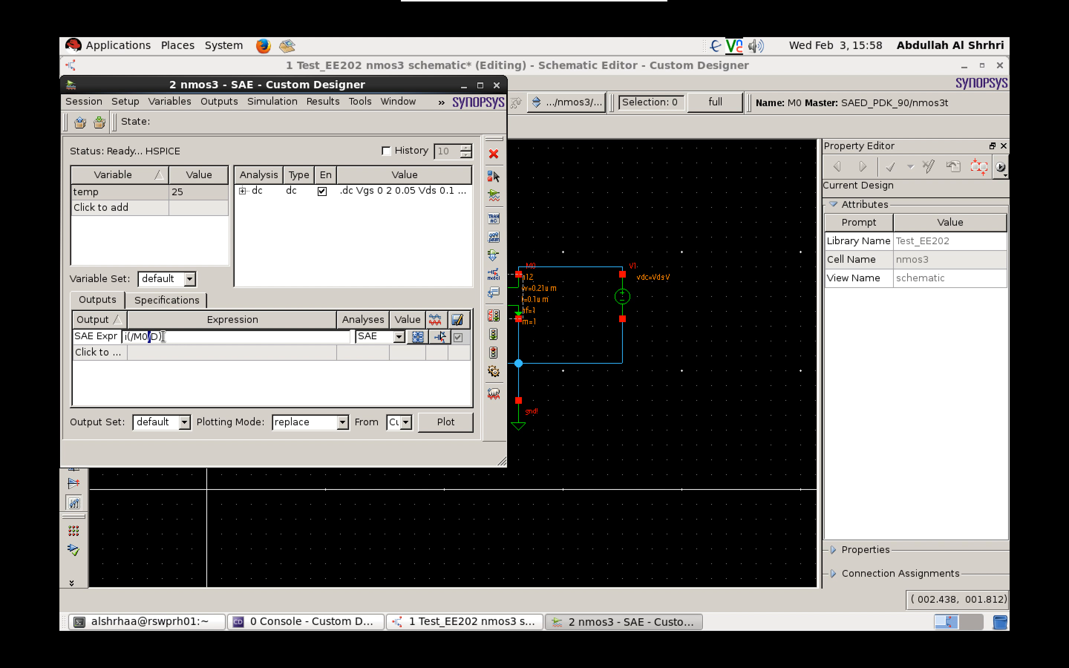
pyautogui.moveTo(174, 337); pyautogui.dragTo(114, 339)
pyautogui.click(145, 380)
# - Copy the variables from the design and set both Vds and Vgs to 0
pyautogui.click(170, 102)
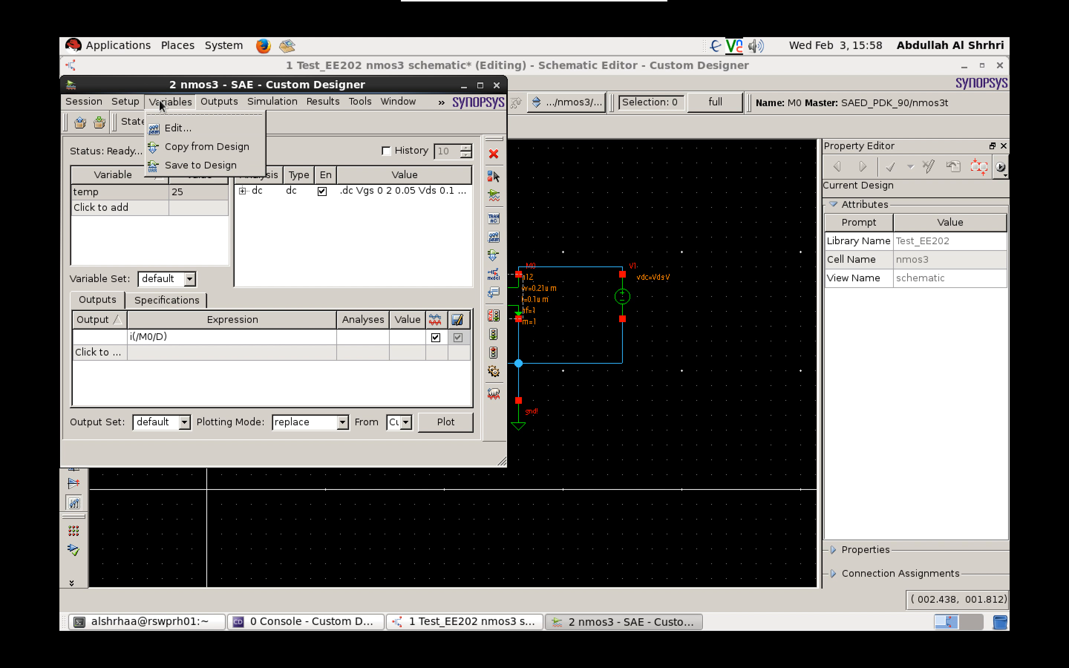
pyautogui.click(175, 151)
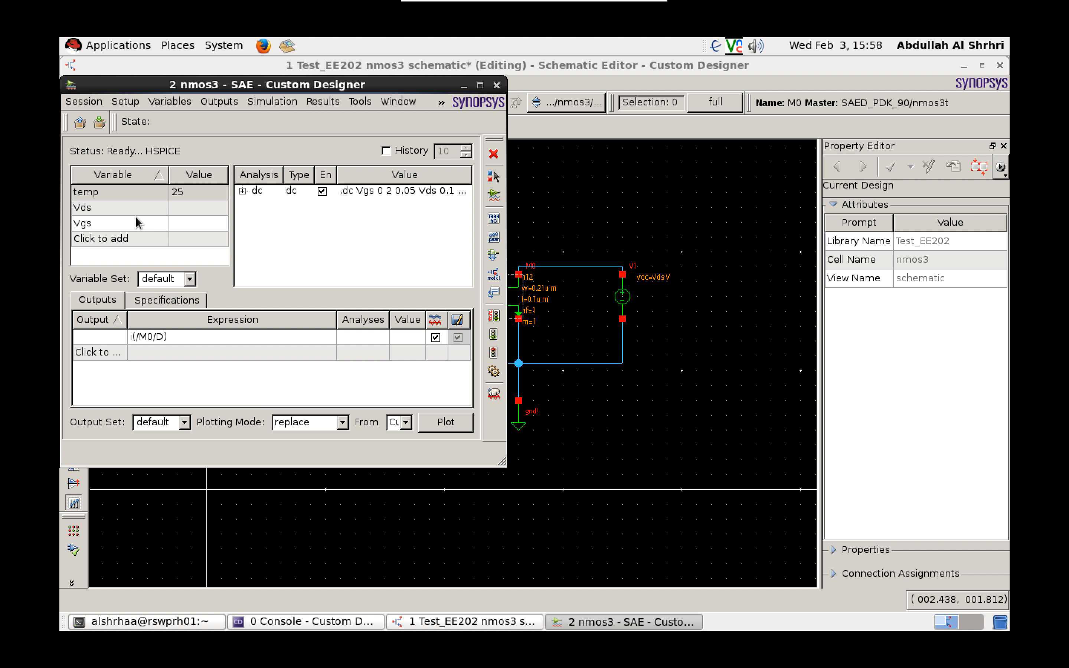
pyautogui.click(196, 209)
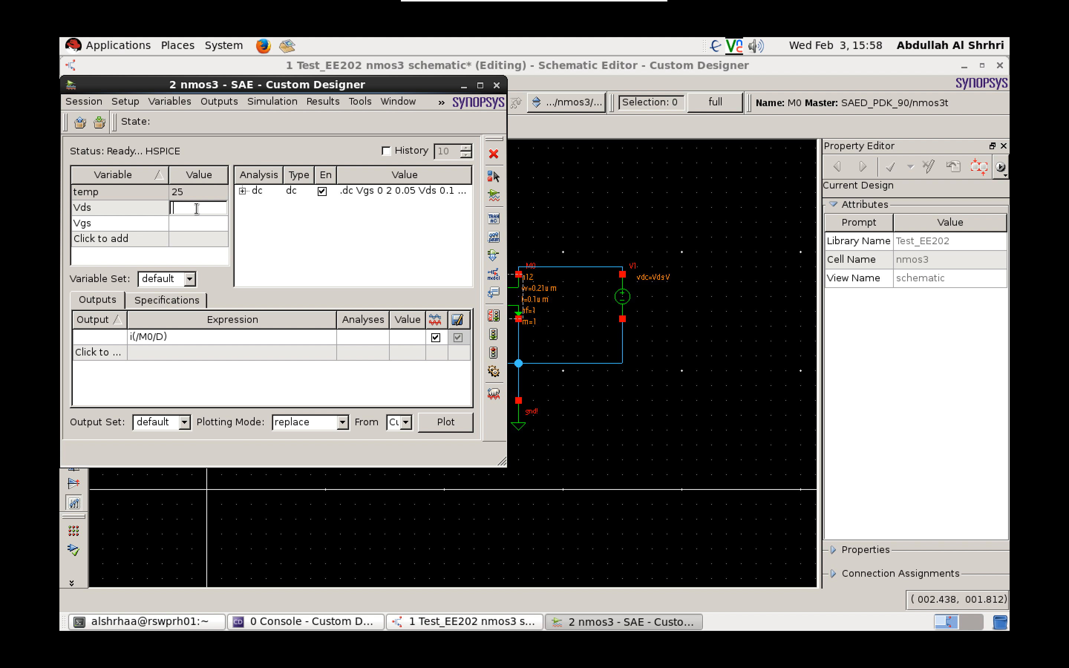
pyautogui.write('0')
pyautogui.click(190, 223)
pyautogui.write('0')
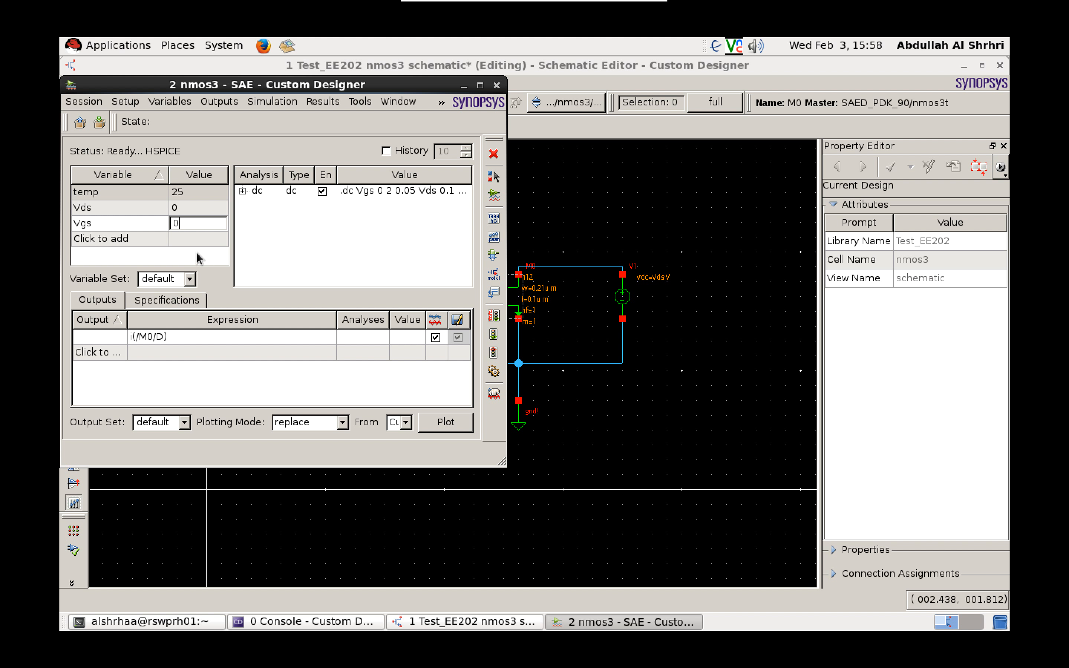
pyautogui.press('Return')
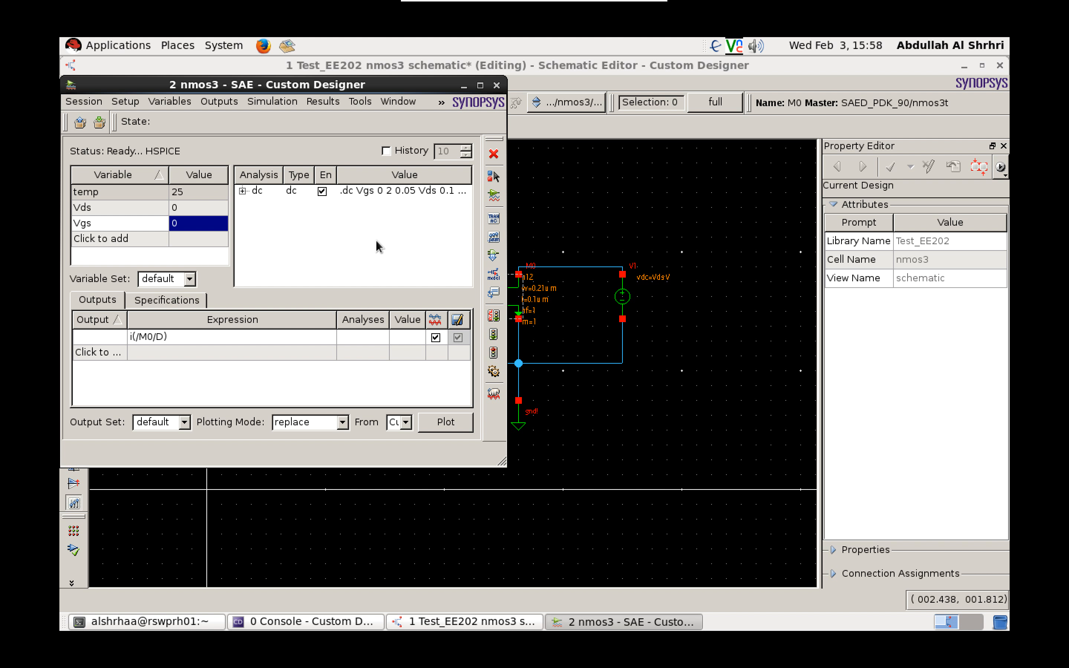
# - Run the HSPICE simulation, checking and saving the nmos3 schematic first, and close the Job Monitor
pyautogui.click(495, 315)
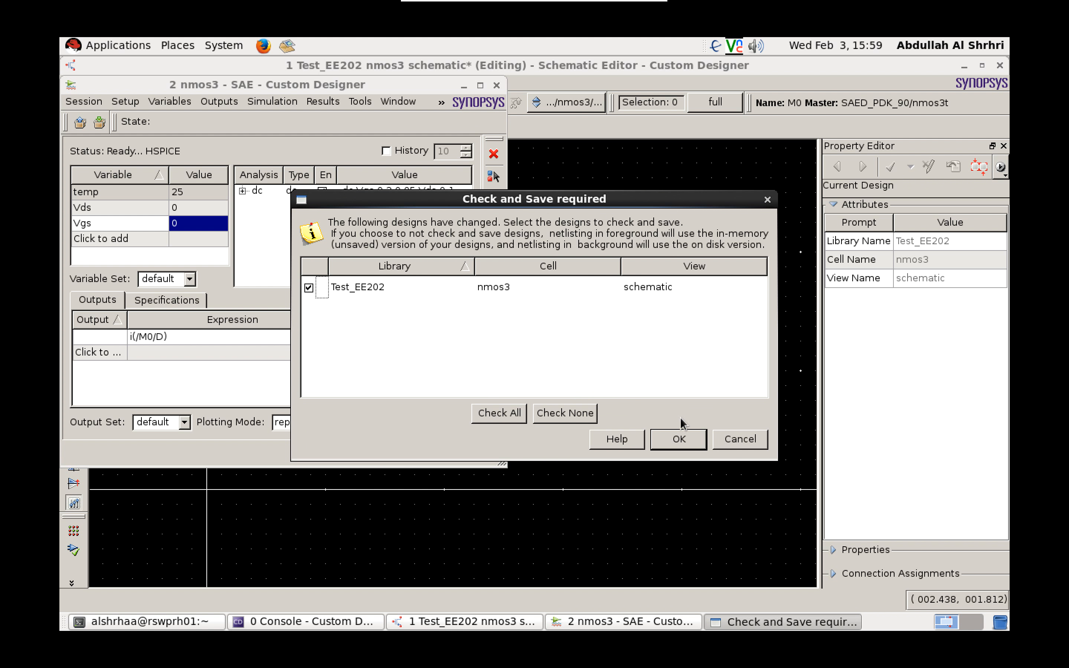
pyautogui.click(679, 439)
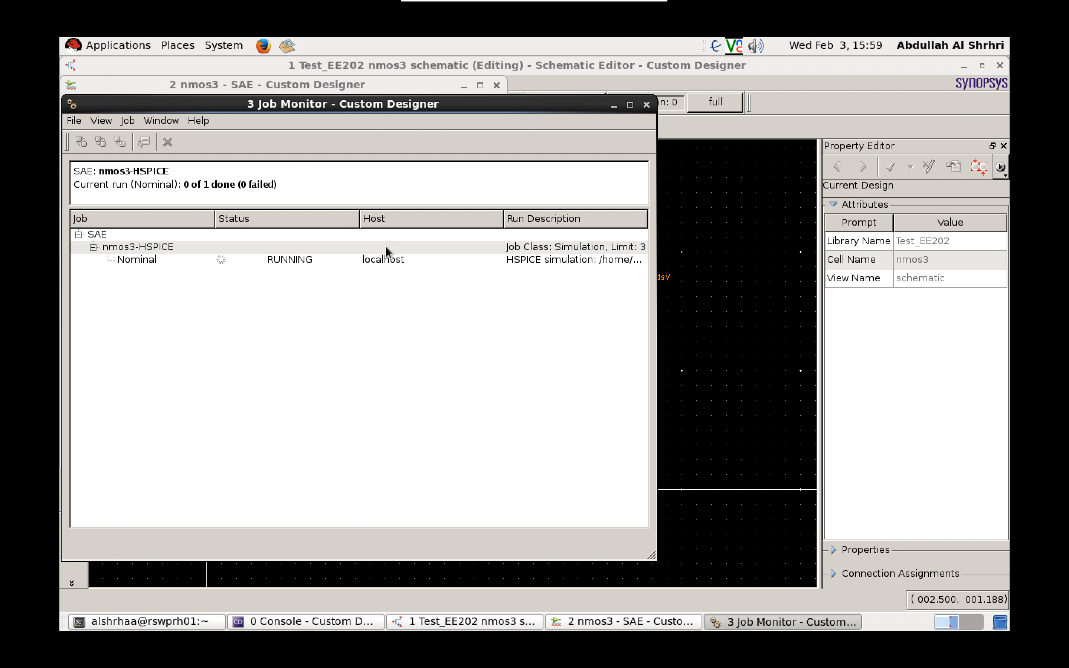
pyautogui.click(647, 106)
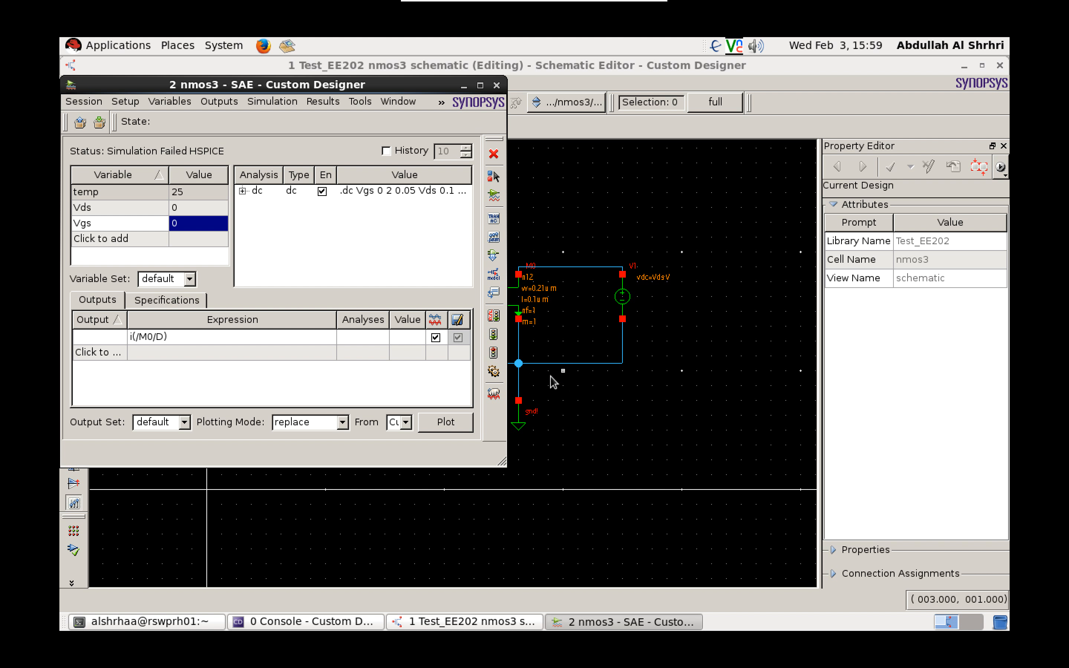
# - Delete the wires that join transistor M0's source node to ground and to the lower ends of sources V2 and V1
pyautogui.click(519, 365)
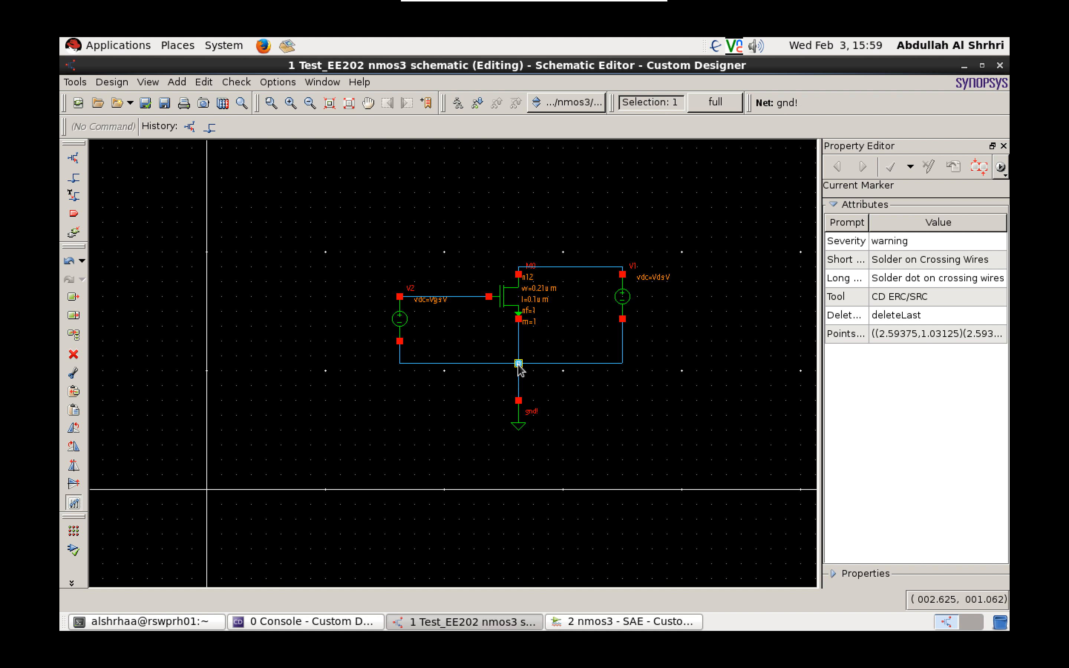
pyautogui.click(520, 370)
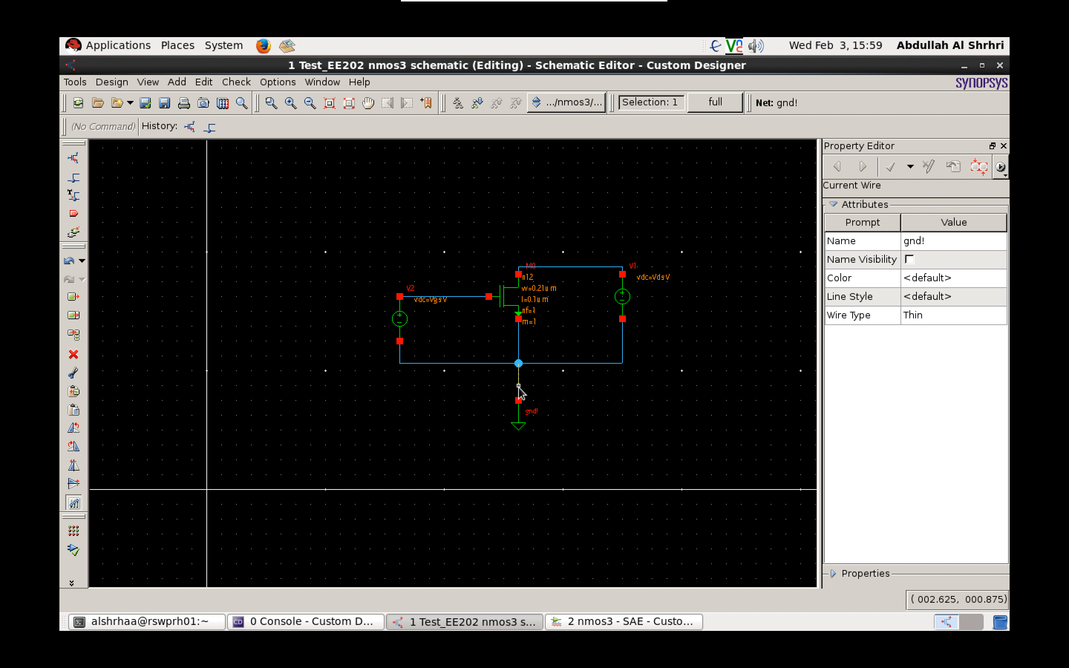
pyautogui.click(73, 373)
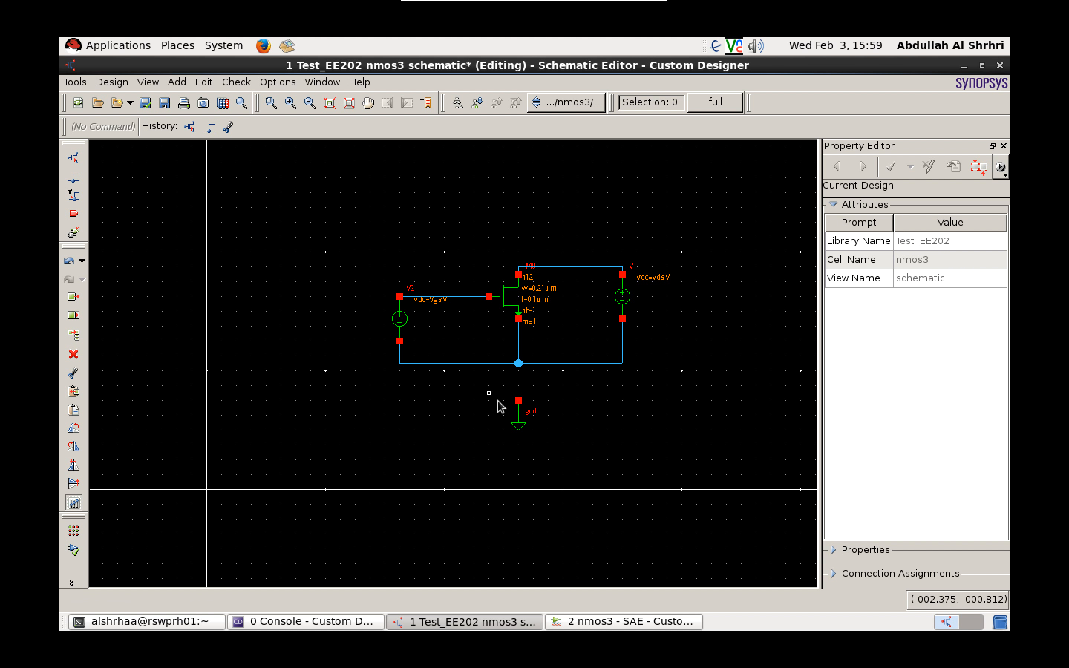
pyautogui.click(518, 365)
pyautogui.click(489, 366)
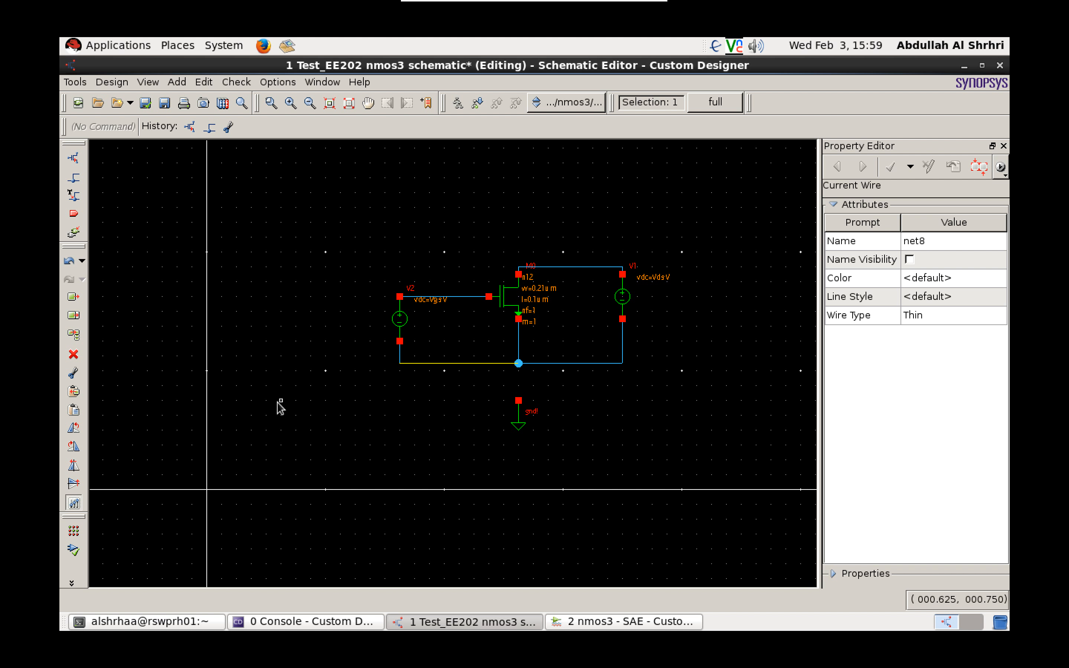
pyautogui.click(74, 373)
pyautogui.click(547, 365)
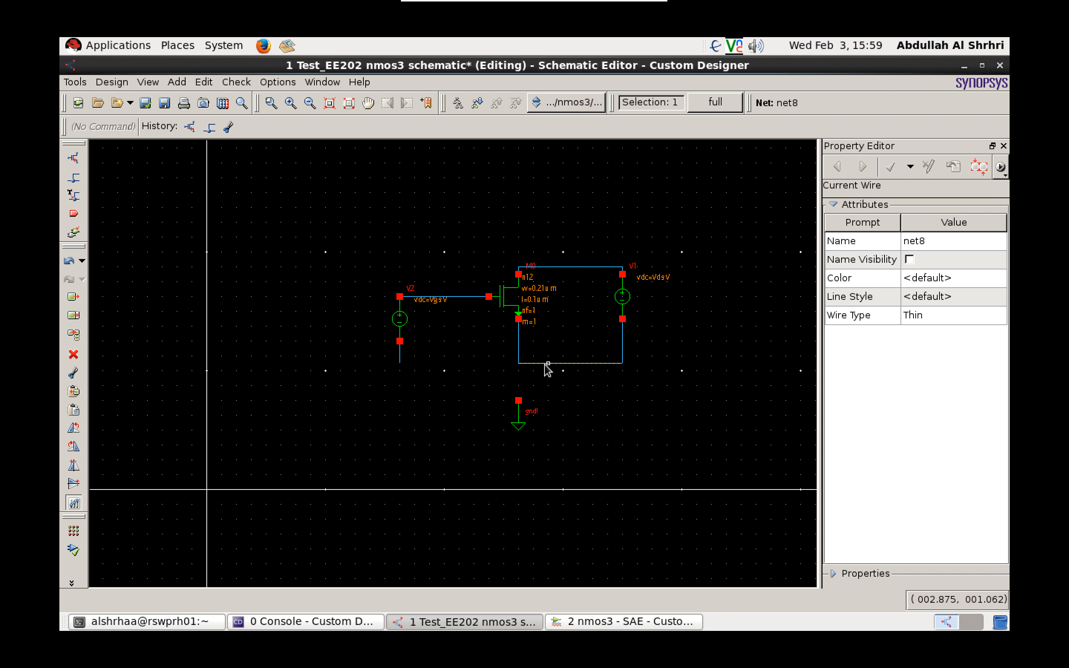
pyautogui.click(73, 354)
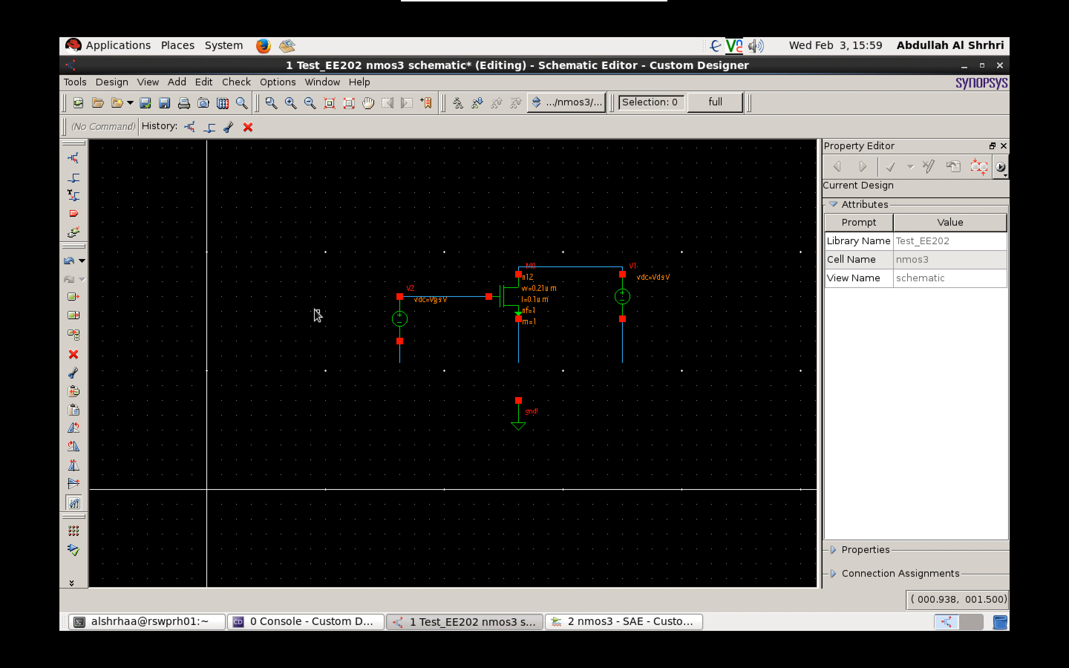
# - Rewire M0's source down to the ground symbol and connect V1 and V2's lower ends to that wire at two separate junctions
pyautogui.press('w')
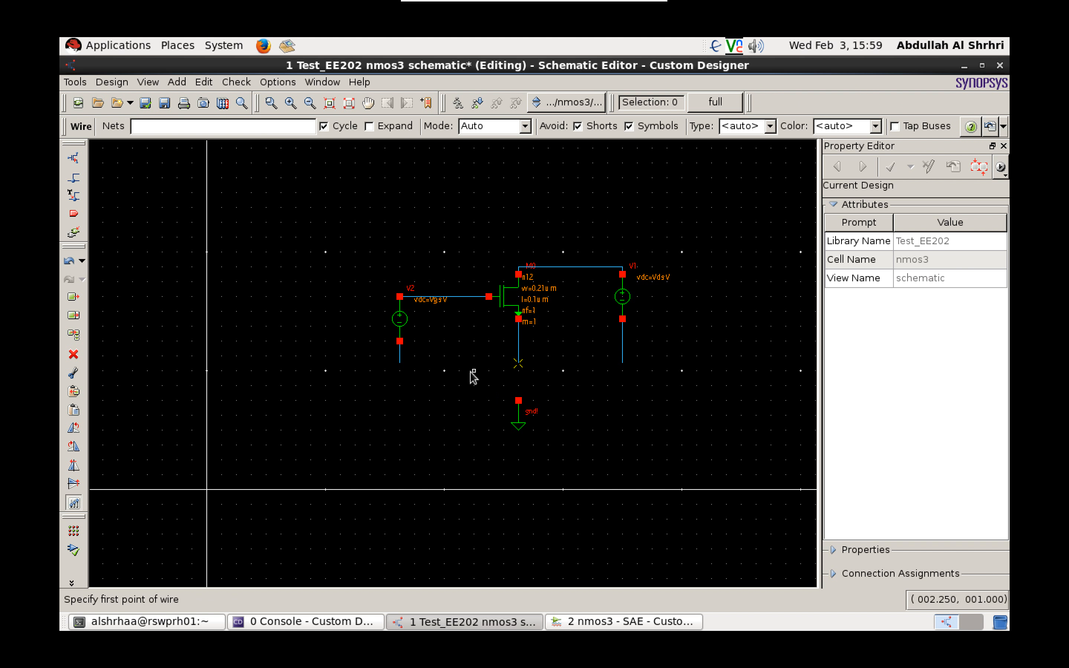
pyautogui.click(519, 401)
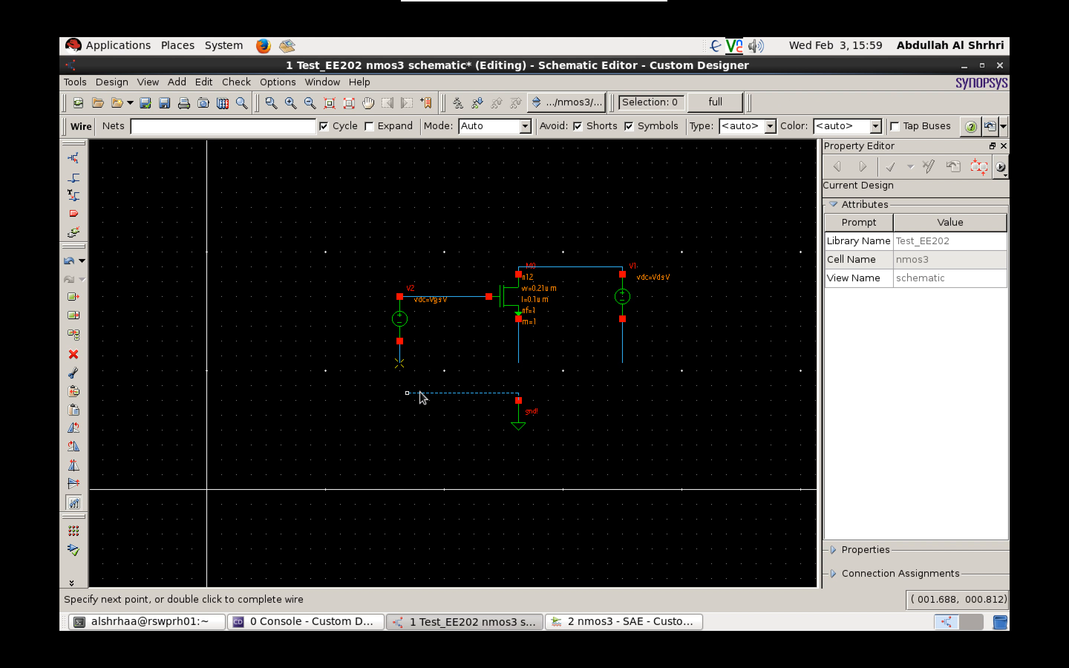
pyautogui.click(519, 363)
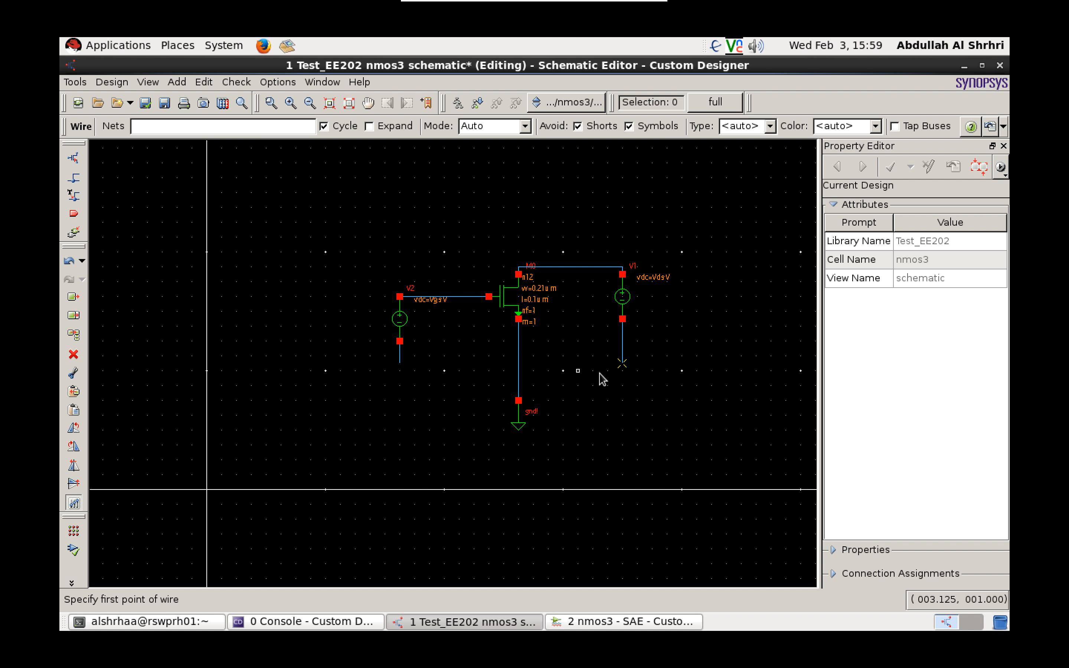
pyautogui.click(623, 364)
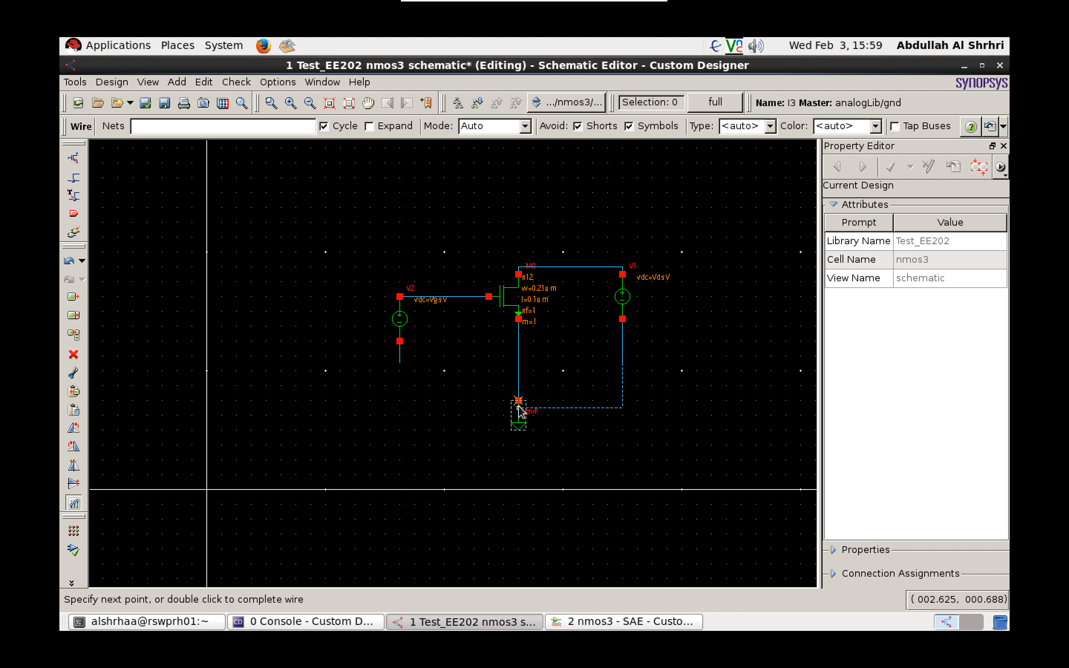
pyautogui.doubleClick(518, 363)
pyautogui.click(400, 363)
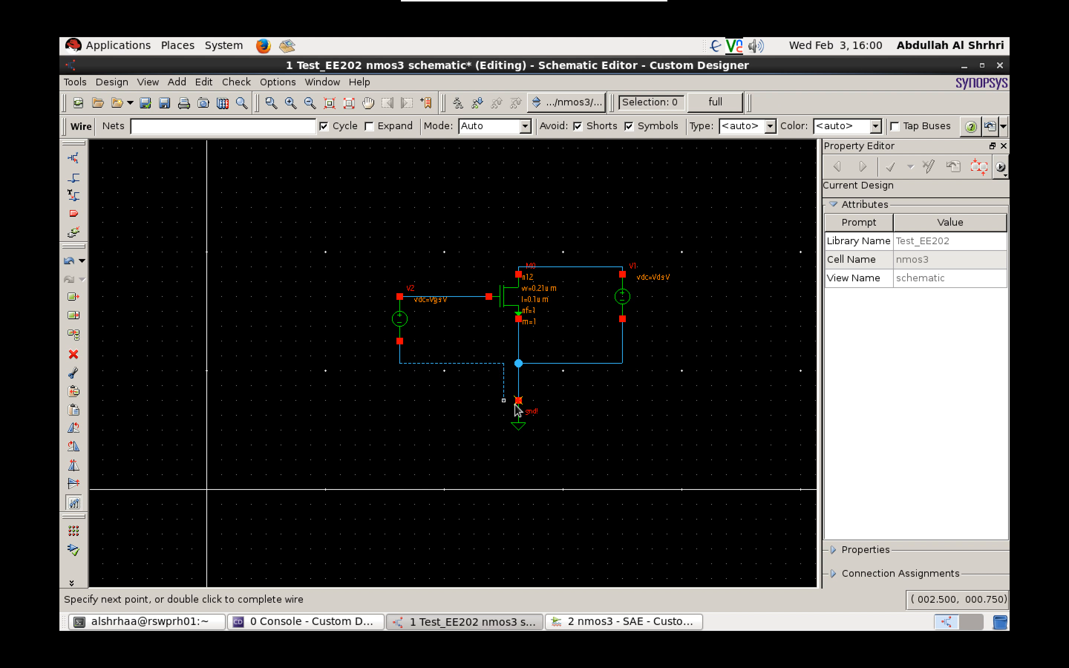
pyautogui.doubleClick(518, 386)
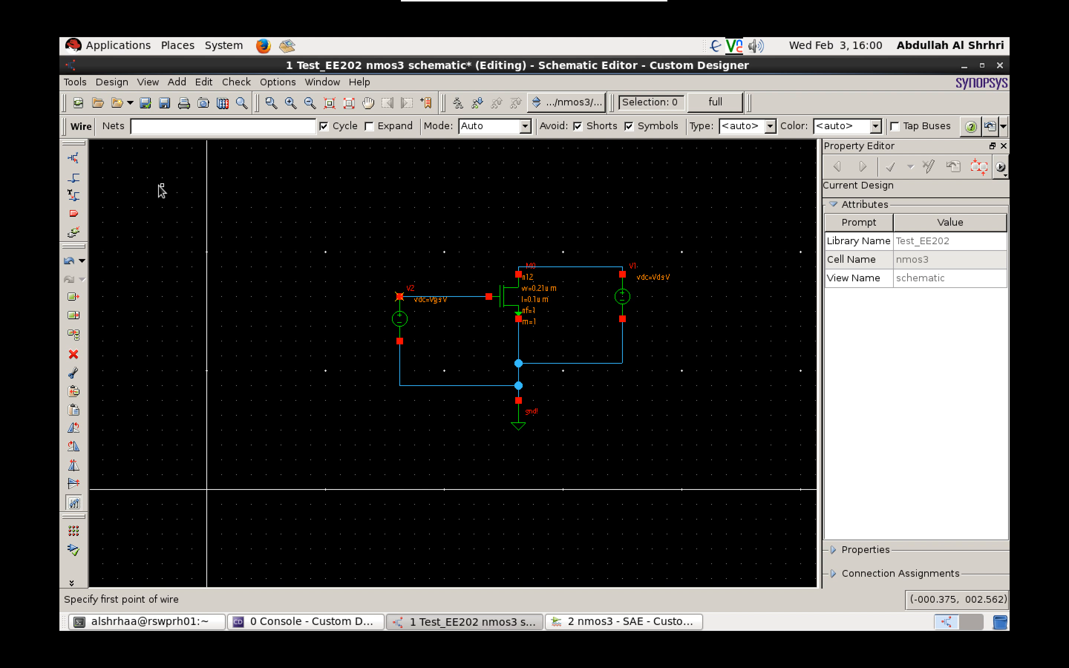
# - Rerun the HSPICE simulation from SAE on the rewired nmos3 schematic, checking and saving it first, and close the Job Monitor
pyautogui.click(433, 627)
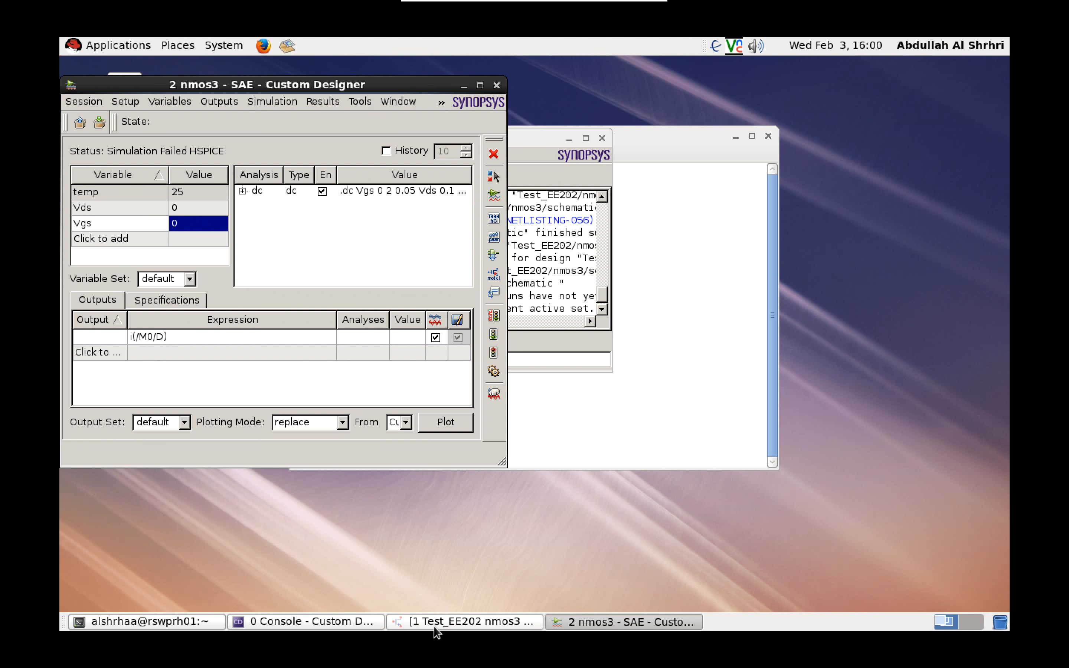
pyautogui.click(435, 627)
pyautogui.click(339, 626)
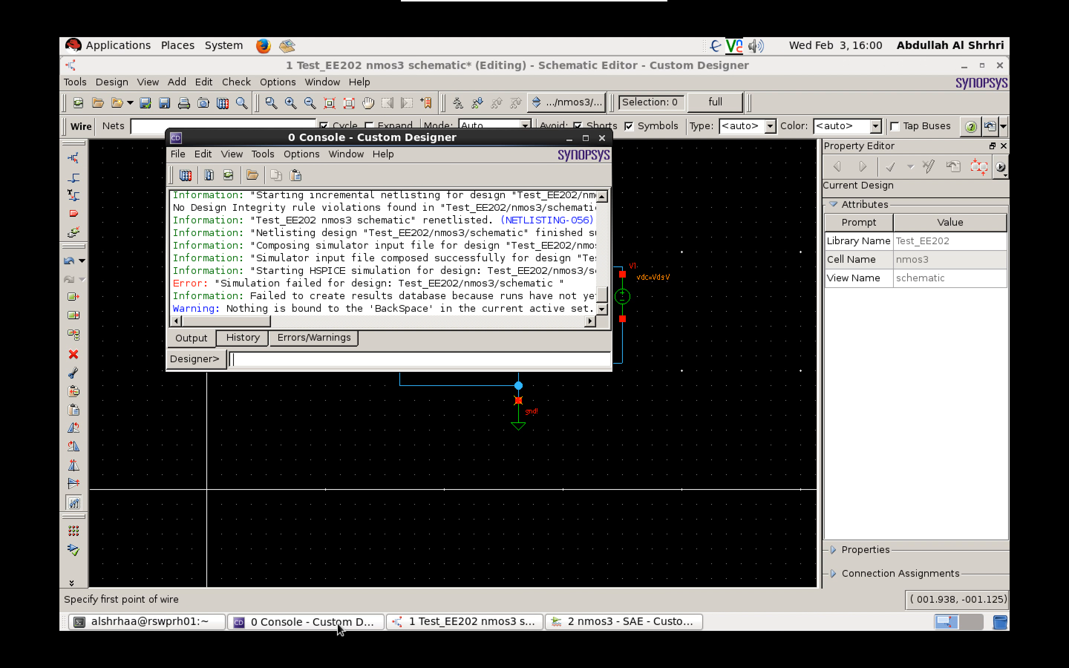
pyautogui.click(584, 624)
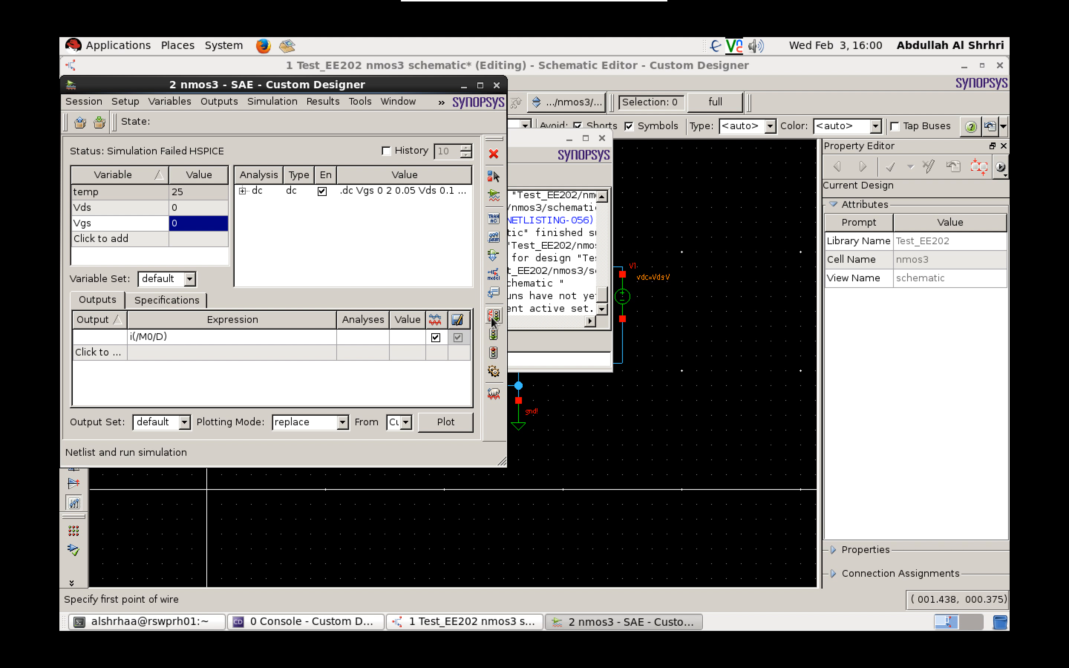
pyautogui.click(493, 335)
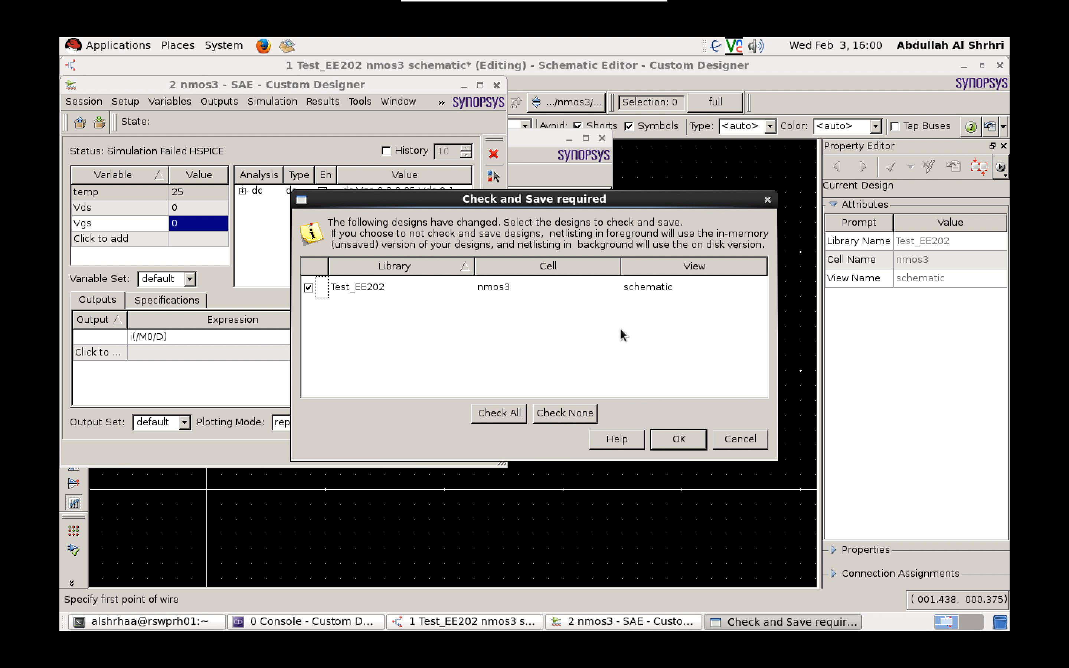
pyautogui.click(767, 199)
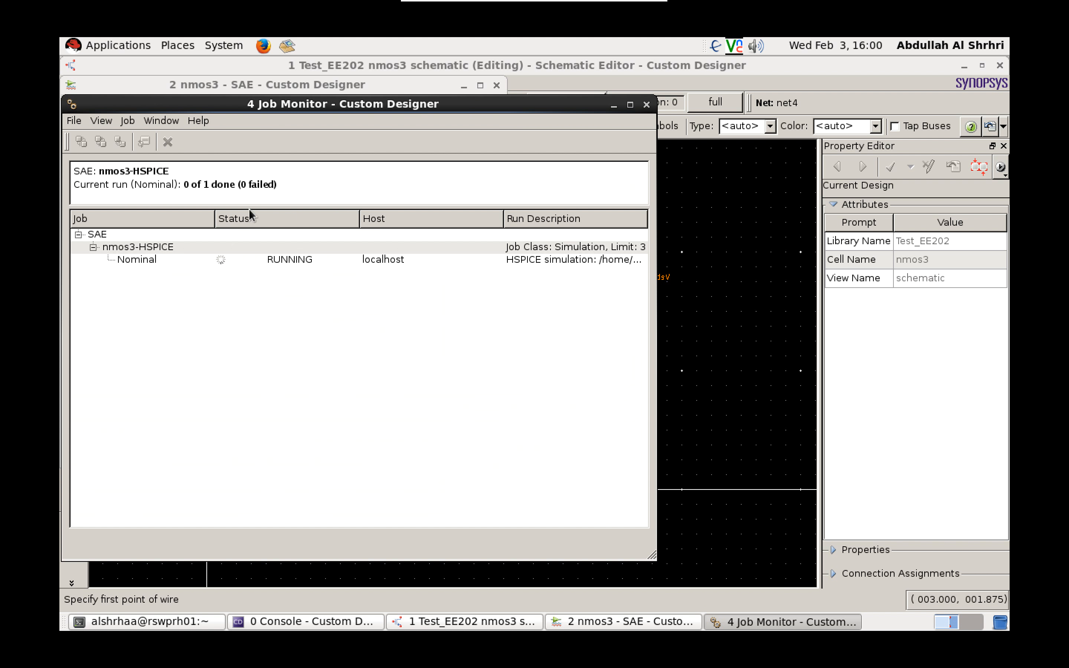
pyautogui.click(647, 104)
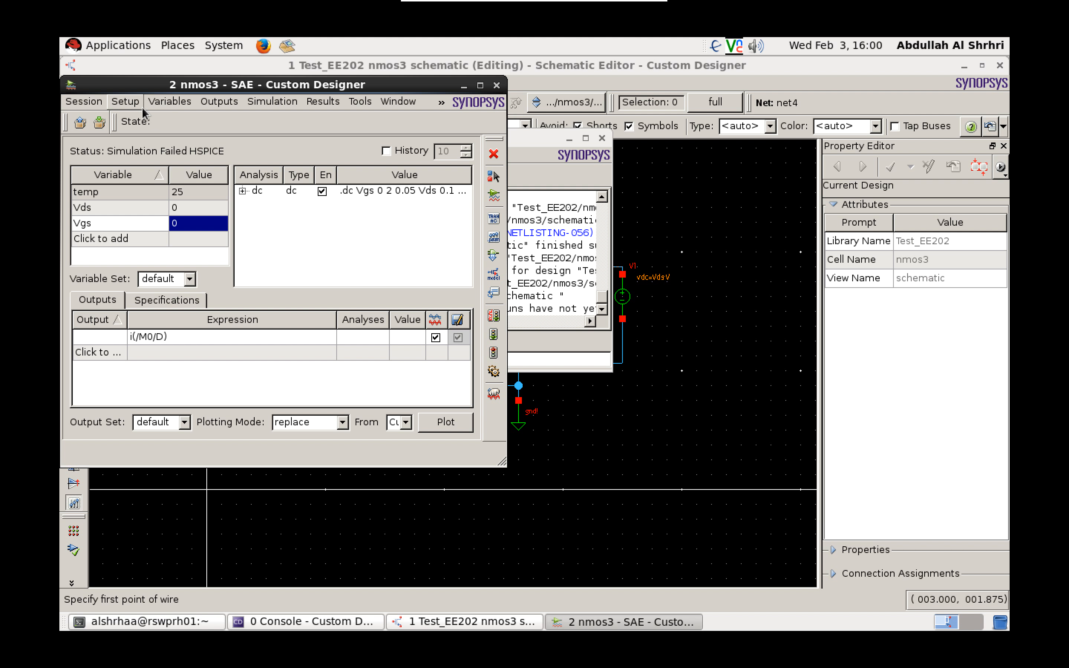
# - Open the model files setup for the nmos3 schematic and start browsing for its include path directory
pyautogui.click(132, 105)
pyautogui.click(151, 232)
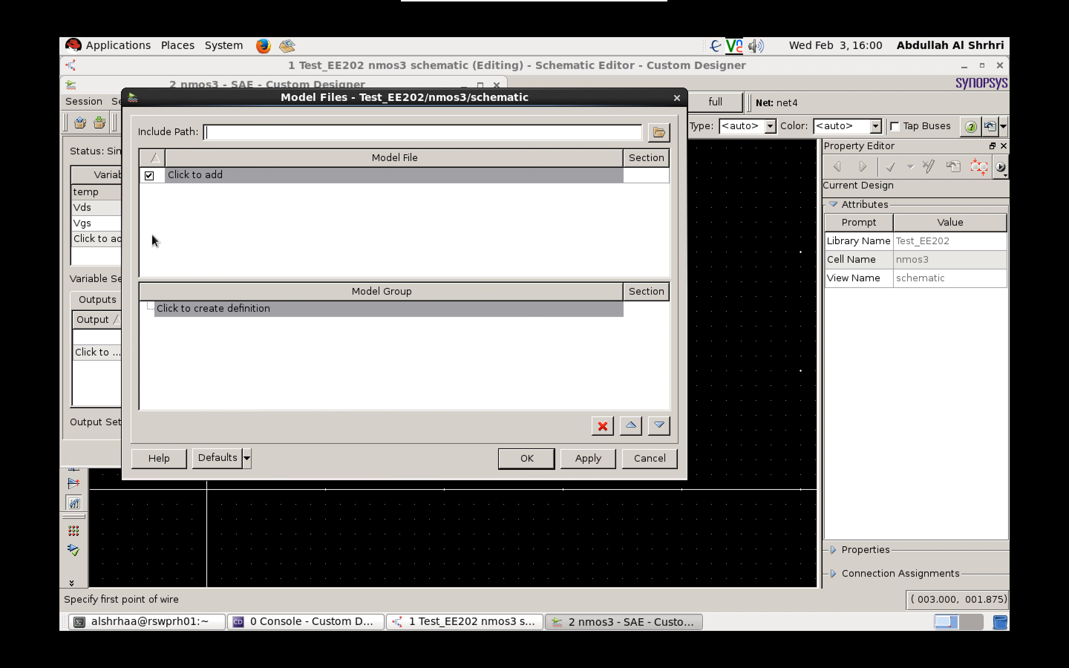
pyautogui.click(659, 133)
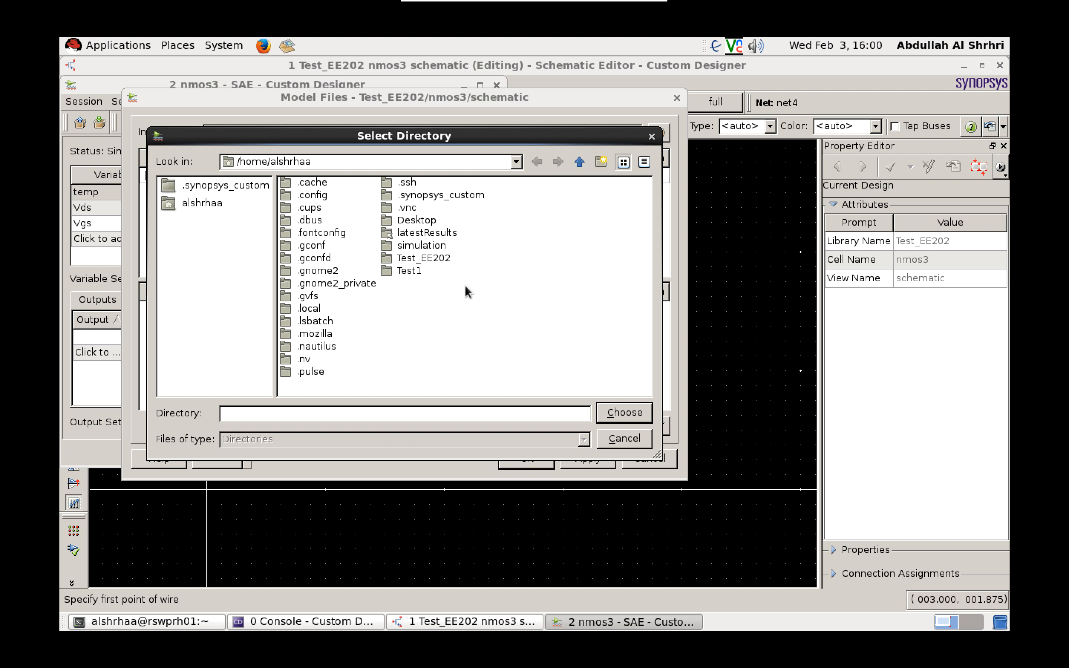
pyautogui.doubleClick(428, 199)
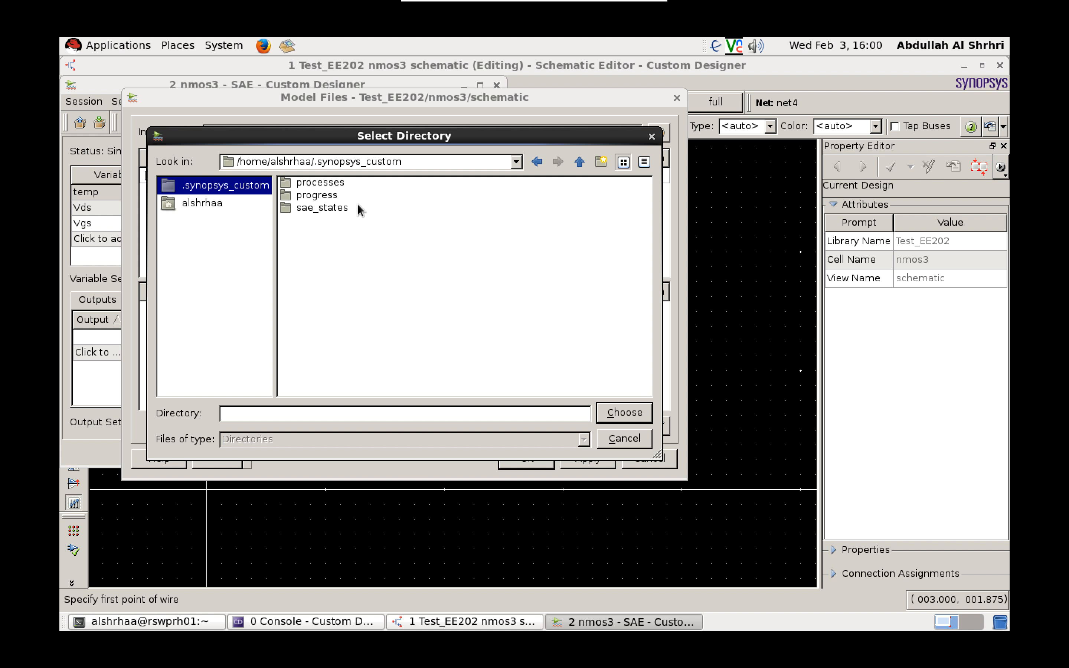
pyautogui.doubleClick(331, 208)
pyautogui.click(311, 183)
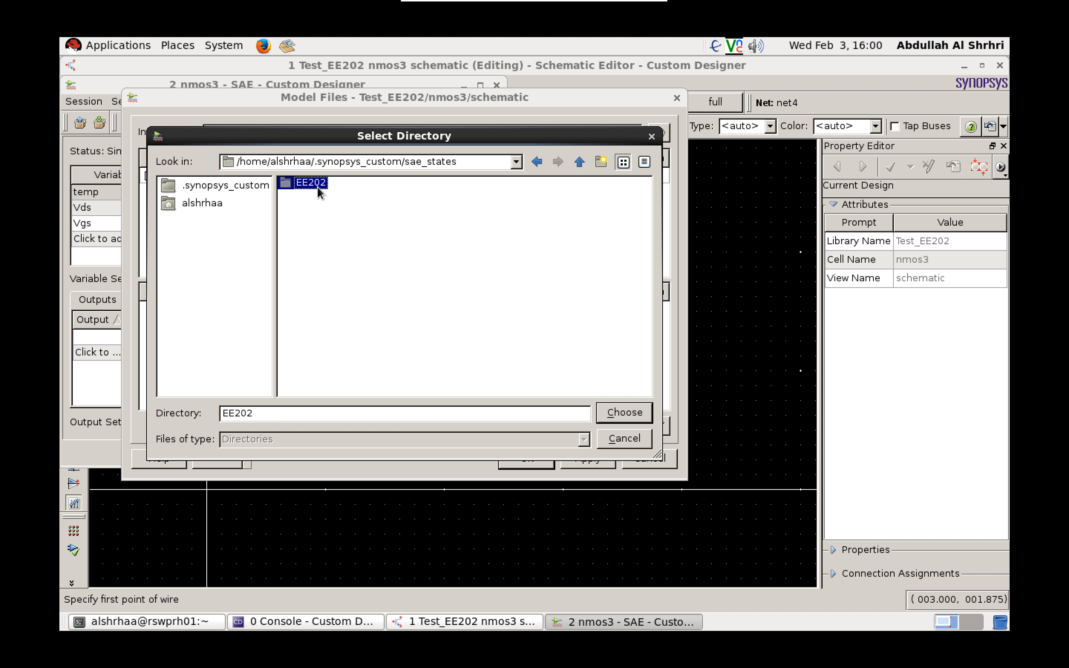
pyautogui.click(537, 162)
pyautogui.click(537, 162)
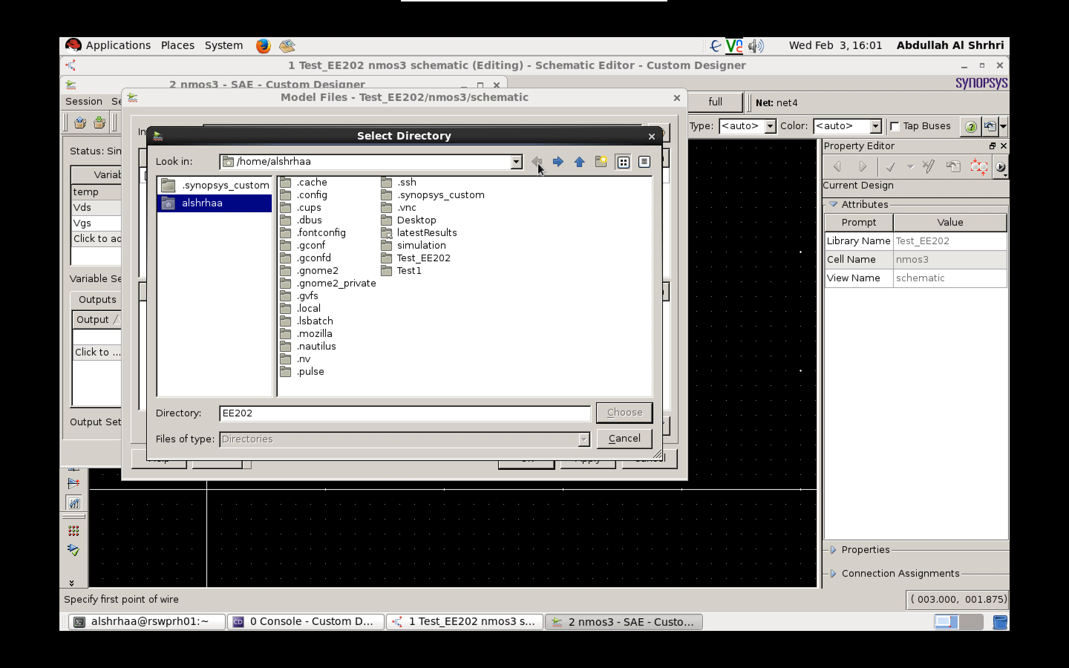
# - Set the model include path to /opt/share/synopsys/2015/share/lib/SAED_PDK90nm/hspice
pyautogui.click(502, 164)
pyautogui.click(495, 244)
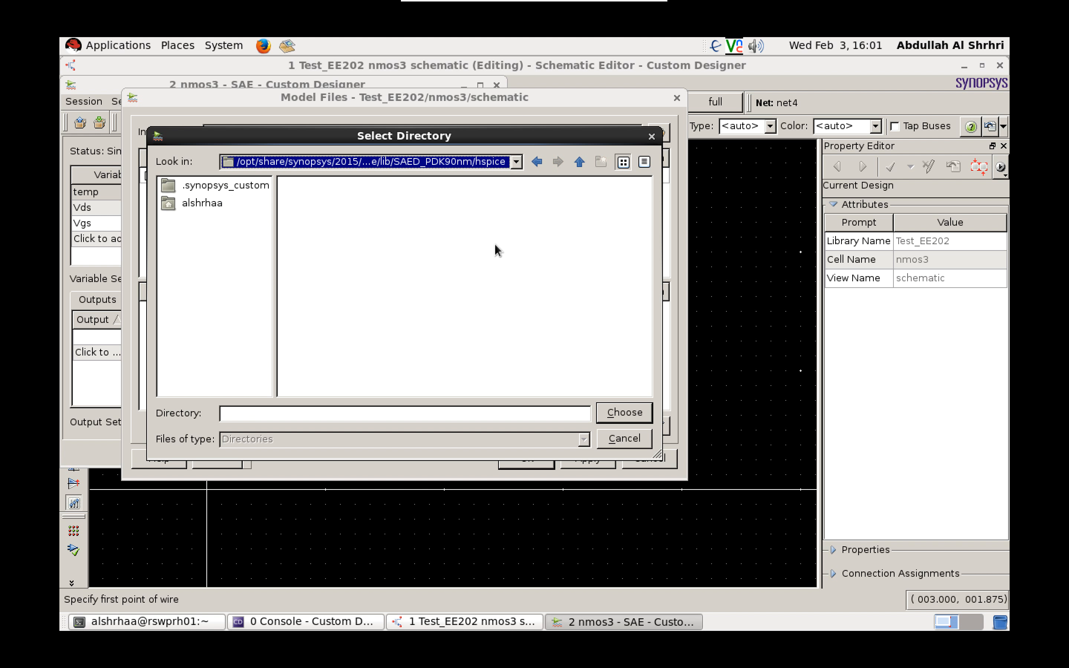
pyautogui.click(633, 408)
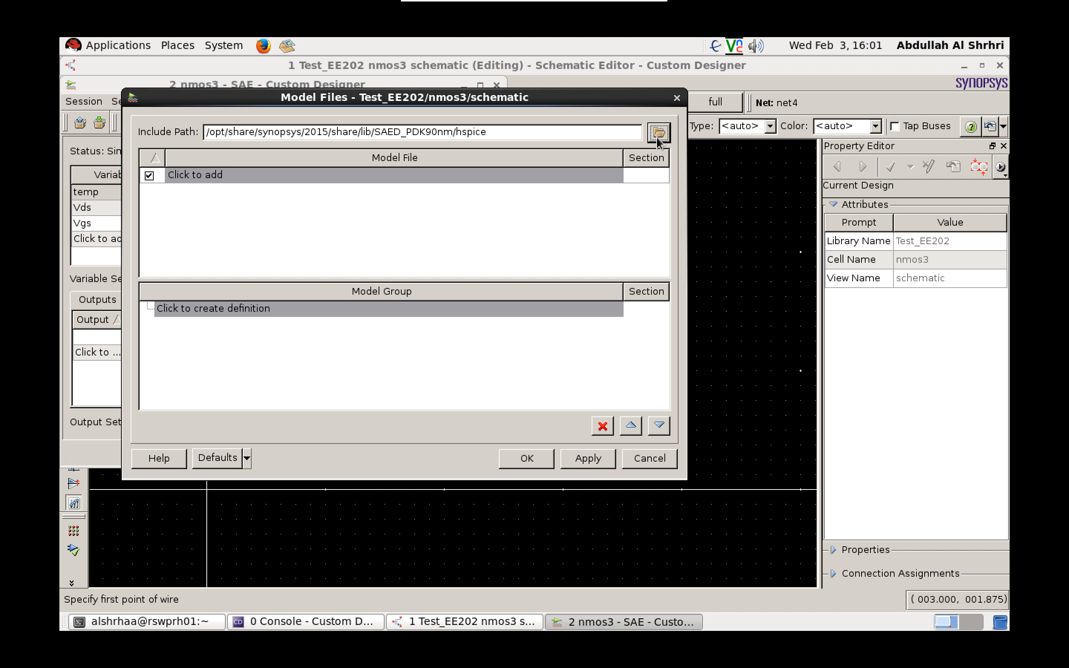
# - Add SAED90nm.lib as a model file with section TT_12 and accept the model files setup
pyautogui.click(434, 182)
pyautogui.click(615, 175)
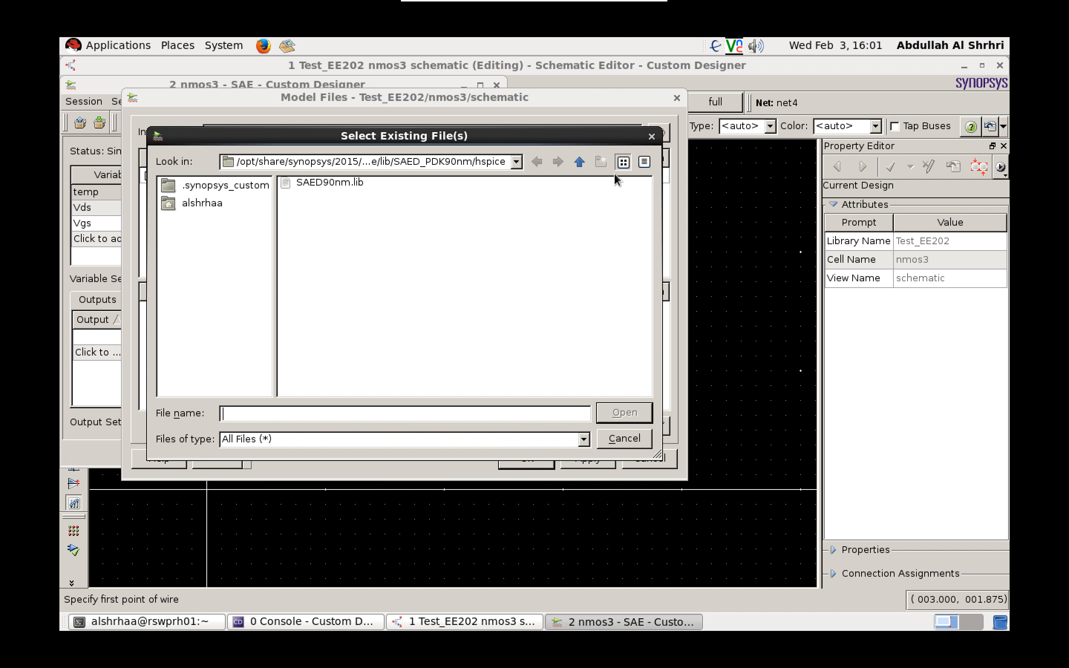
pyautogui.click(304, 183)
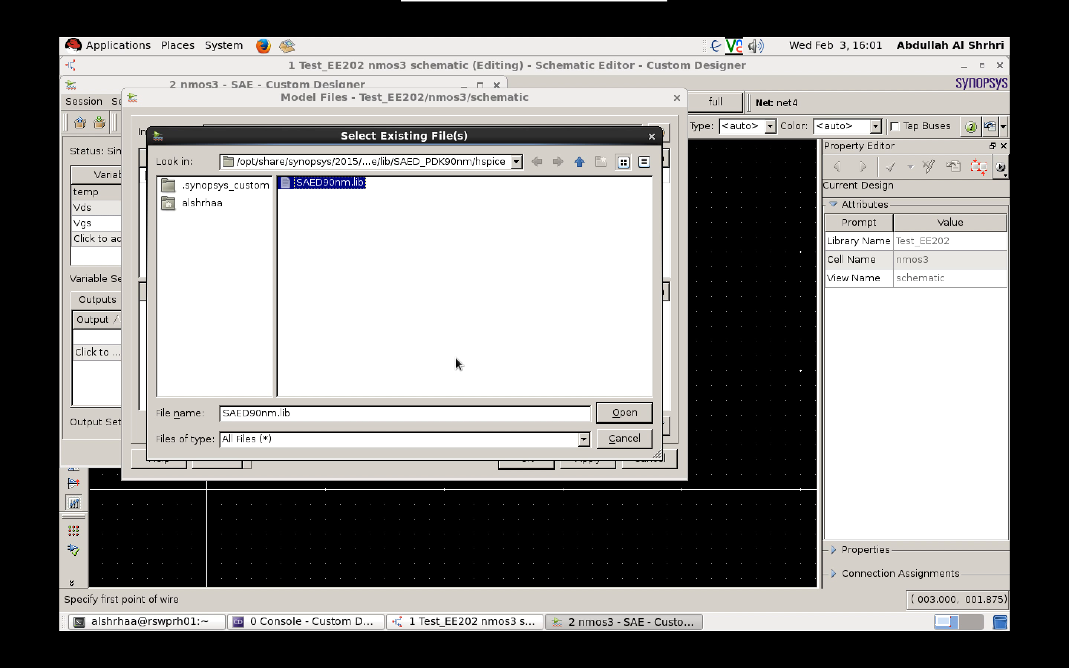
pyautogui.click(624, 413)
pyautogui.click(636, 175)
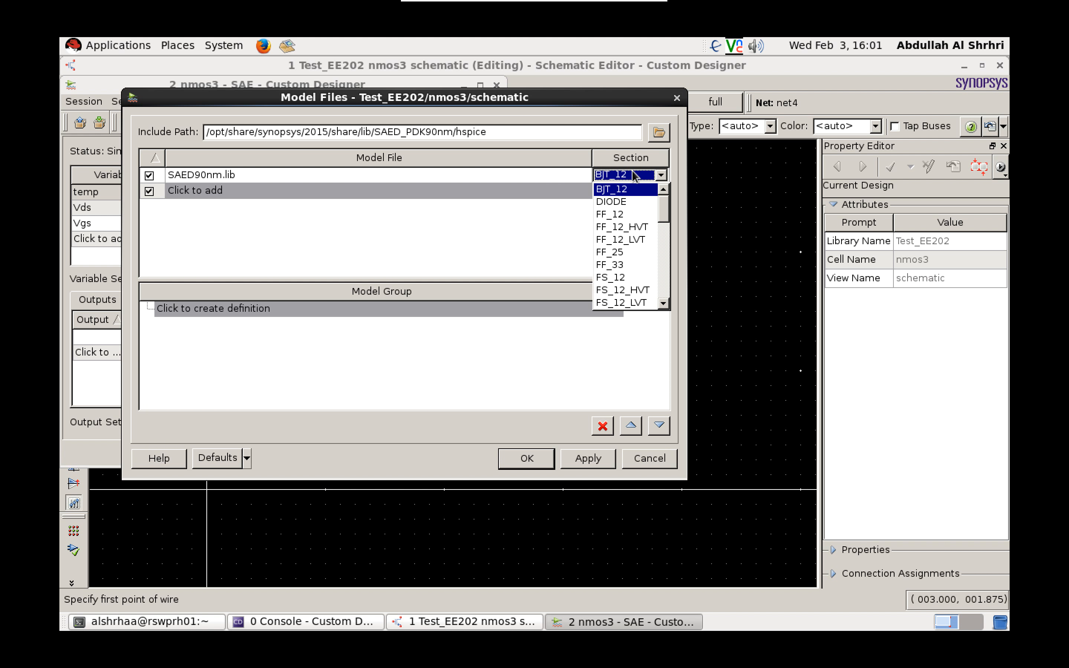
pyautogui.moveTo(664, 209); pyautogui.dragTo(656, 257)
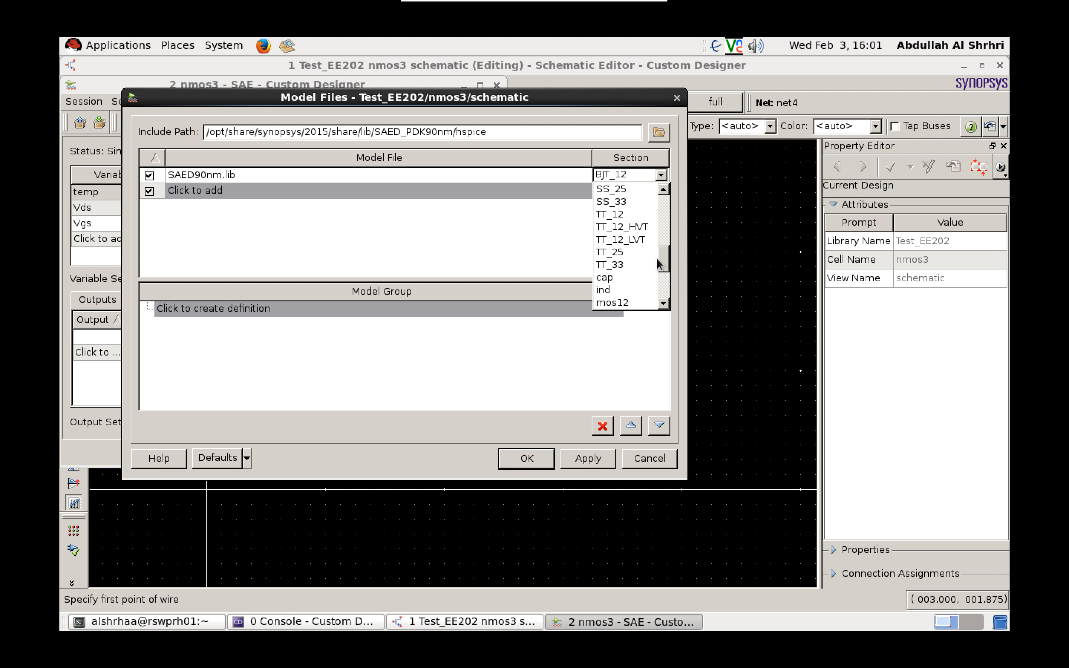
pyautogui.click(611, 214)
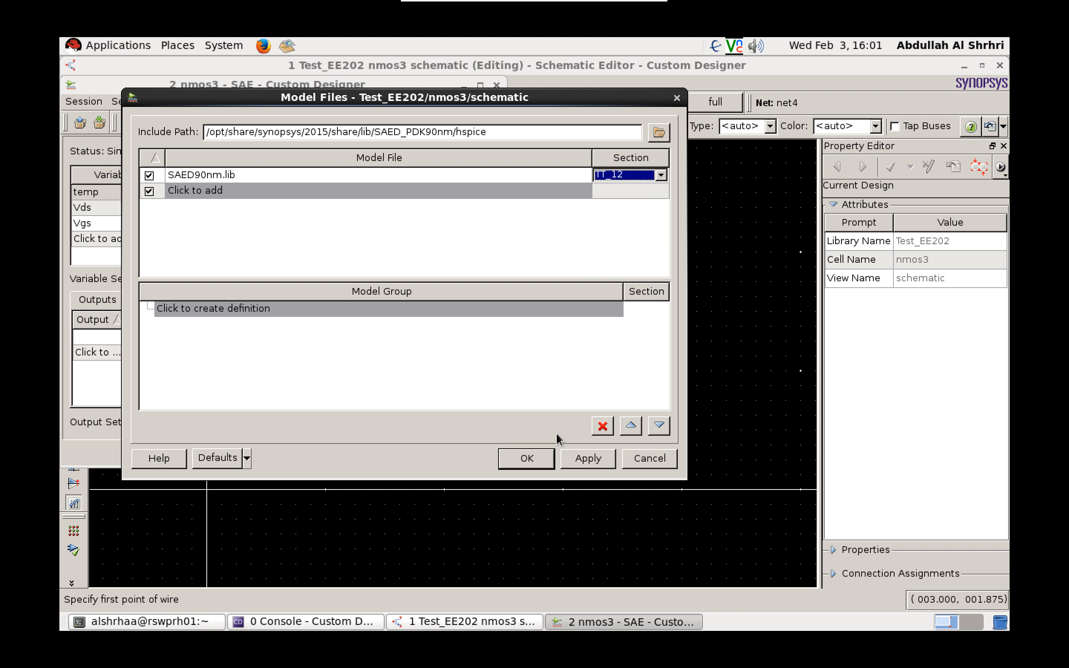
pyautogui.click(528, 459)
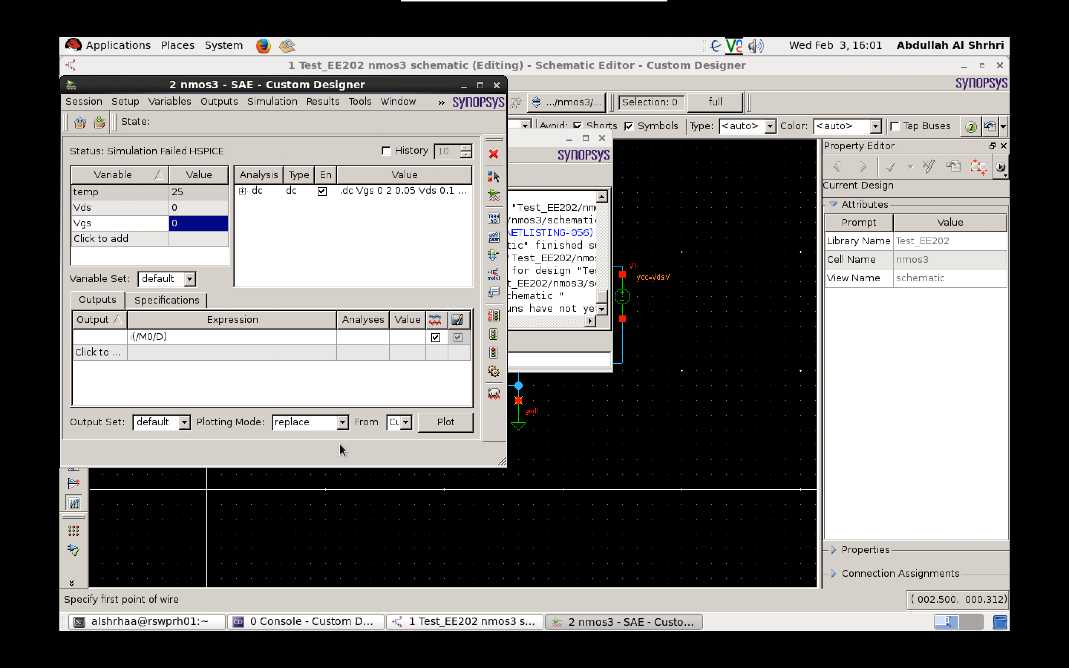
# - Netlist and run the dc simulation, and change the plotted drain current's Y-axis type to Log10
pyautogui.click(492, 316)
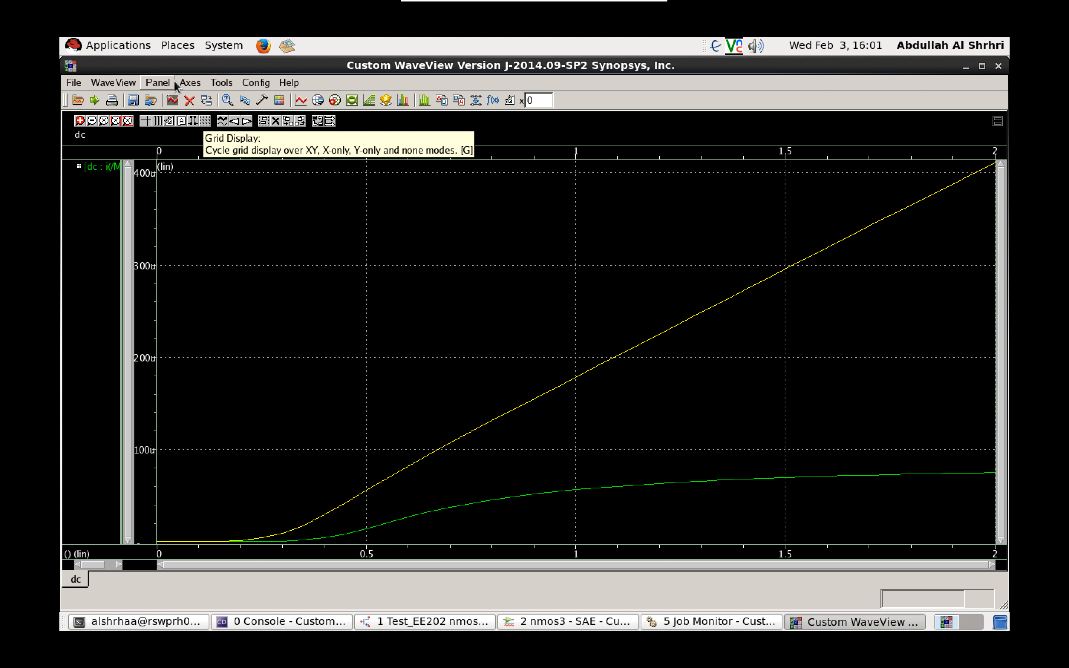
pyautogui.click(190, 83)
pyautogui.moveTo(210, 151)
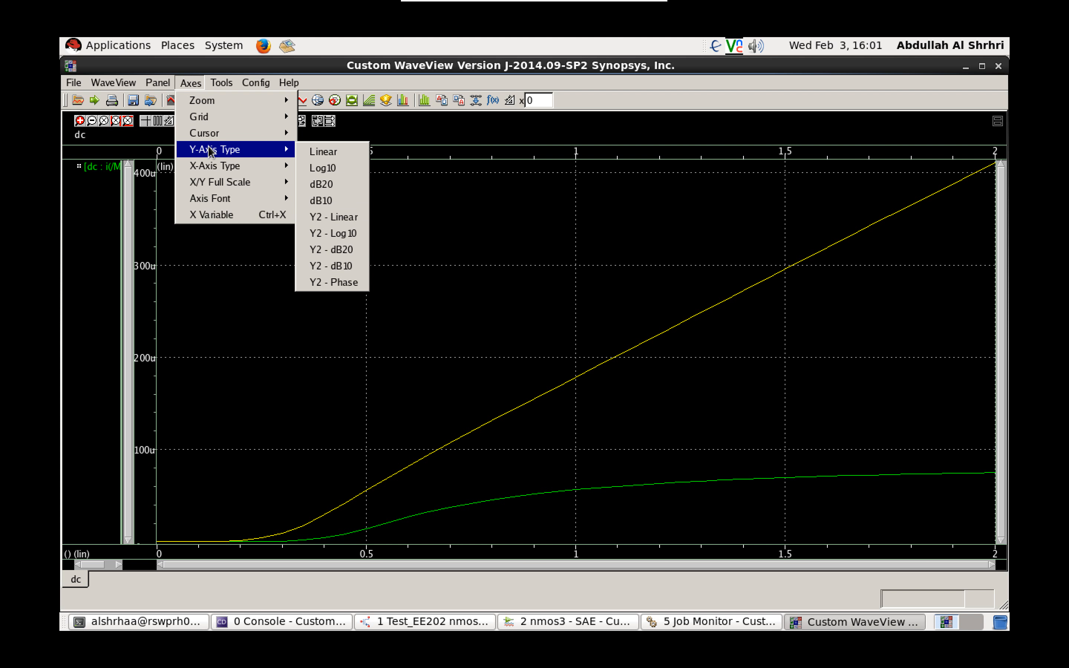
pyautogui.click(322, 167)
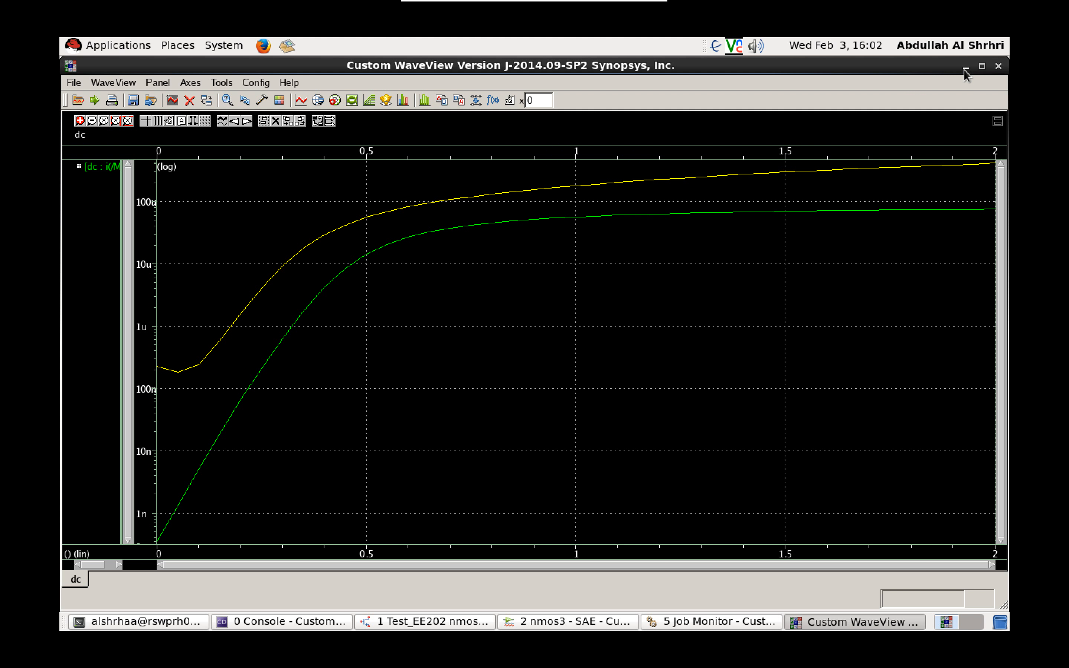
pyautogui.moveTo(555, 5)
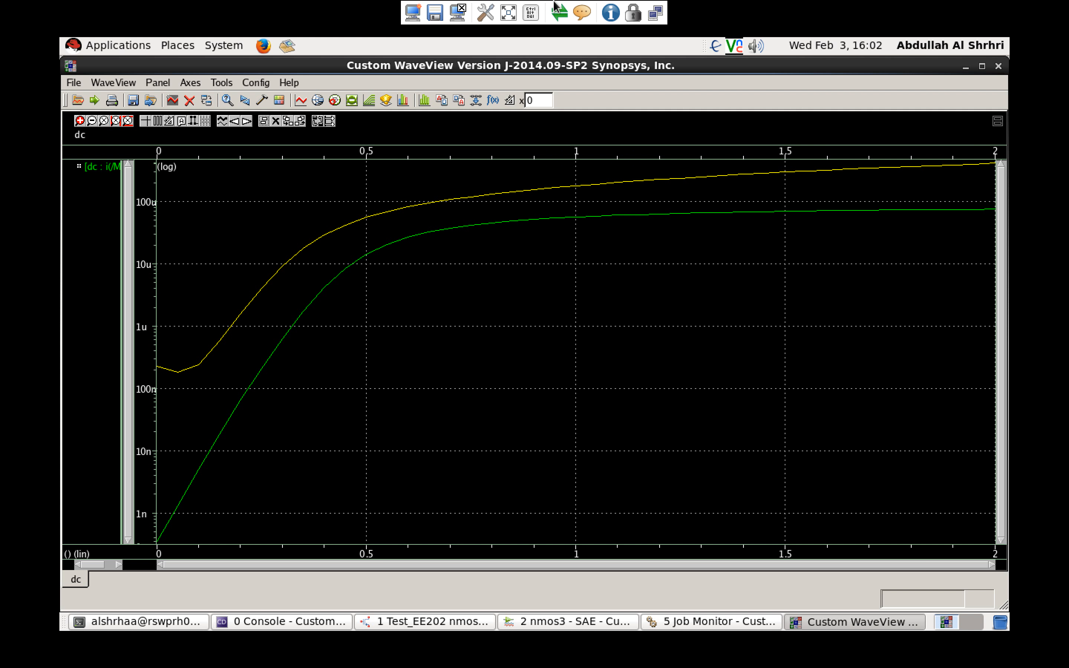